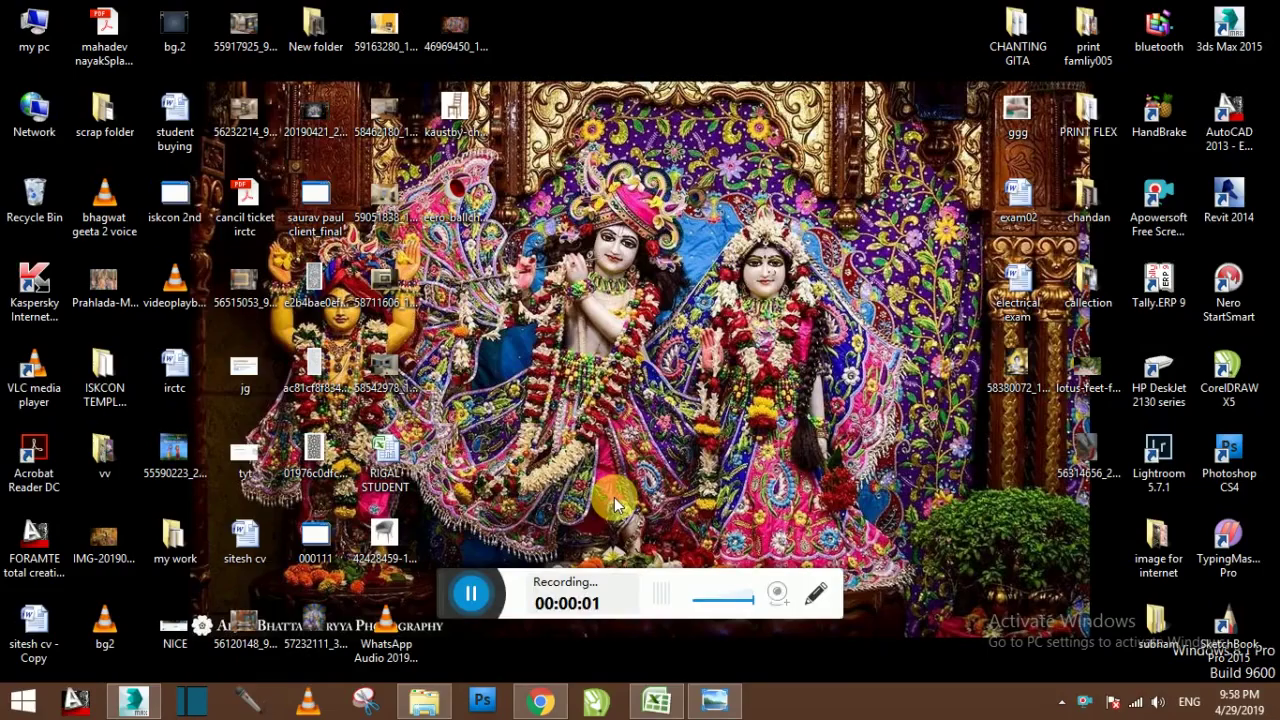
# Create a sphere of radius 28.157 at the grid origin in the maximized perspective view
pyautogui.click(133, 700)
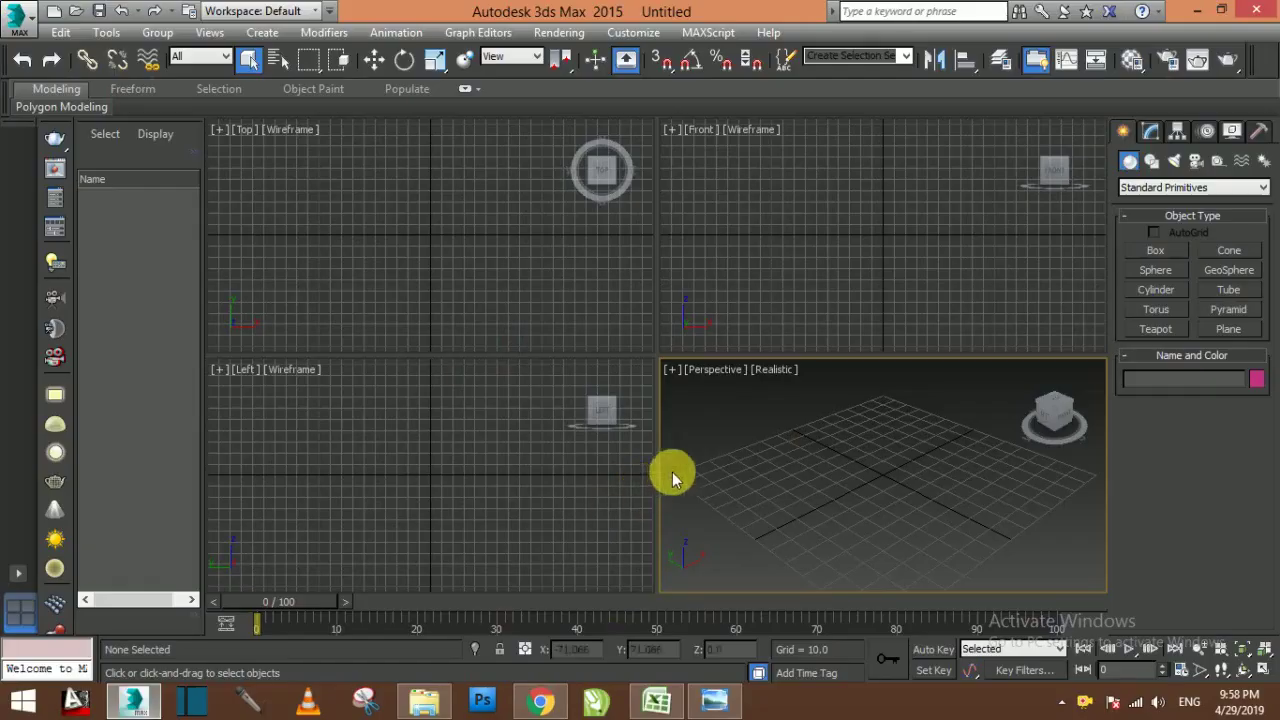
pyautogui.hotkey('alt', 'w')
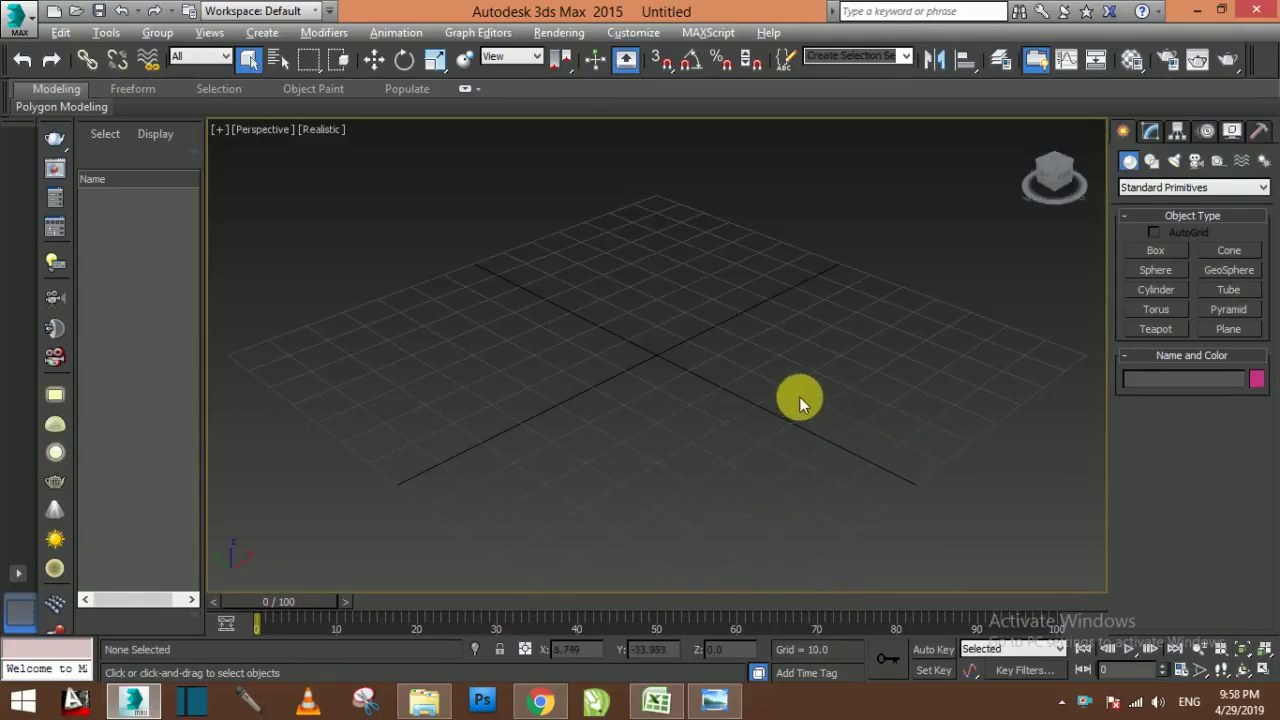
pyautogui.click(1157, 279)
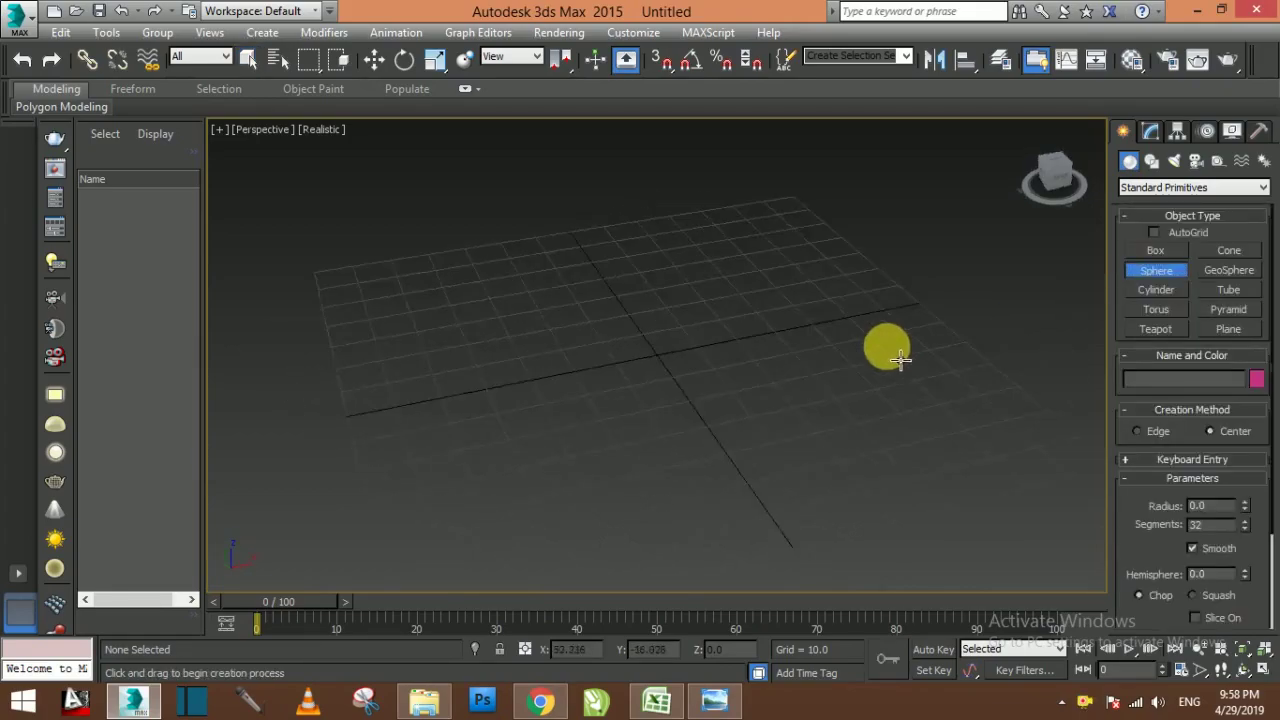
pyautogui.keyDown('alt'); pyautogui.moveTo(886, 349); pyautogui.dragTo(664, 380, button='middle'); pyautogui.keyUp('alt')
pyautogui.moveTo(678, 375); pyautogui.dragTo(711, 420)
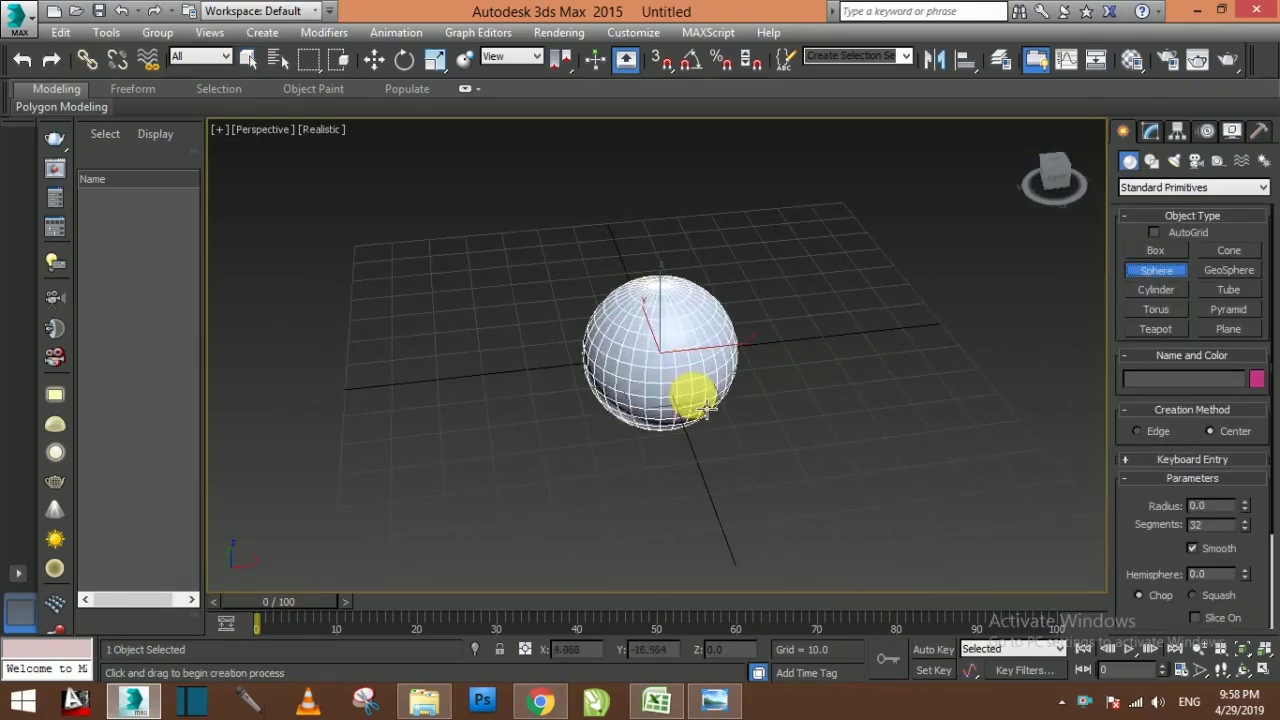
# Raise the sphere above the grid in the Front view
pyautogui.hotkey('alt', 'w')
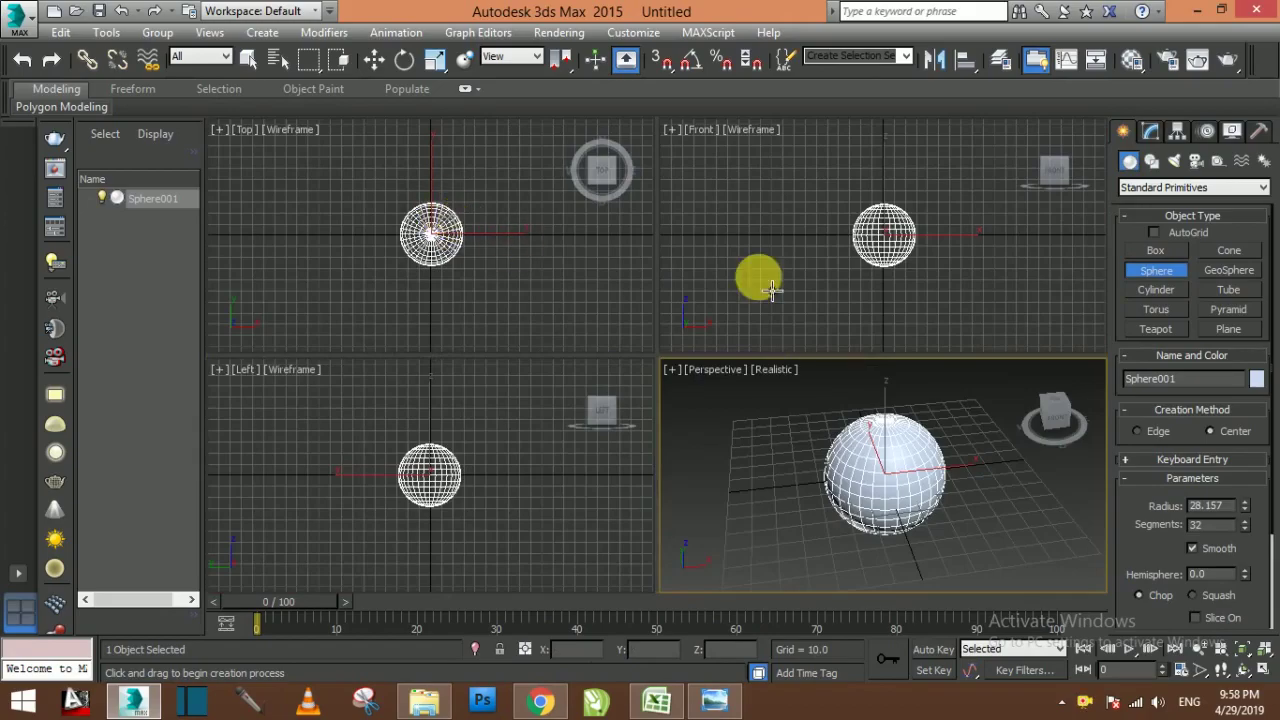
pyautogui.hotkey('alt', 'w')
pyautogui.press('w')
pyautogui.moveTo(668, 305); pyautogui.dragTo(665, 238)
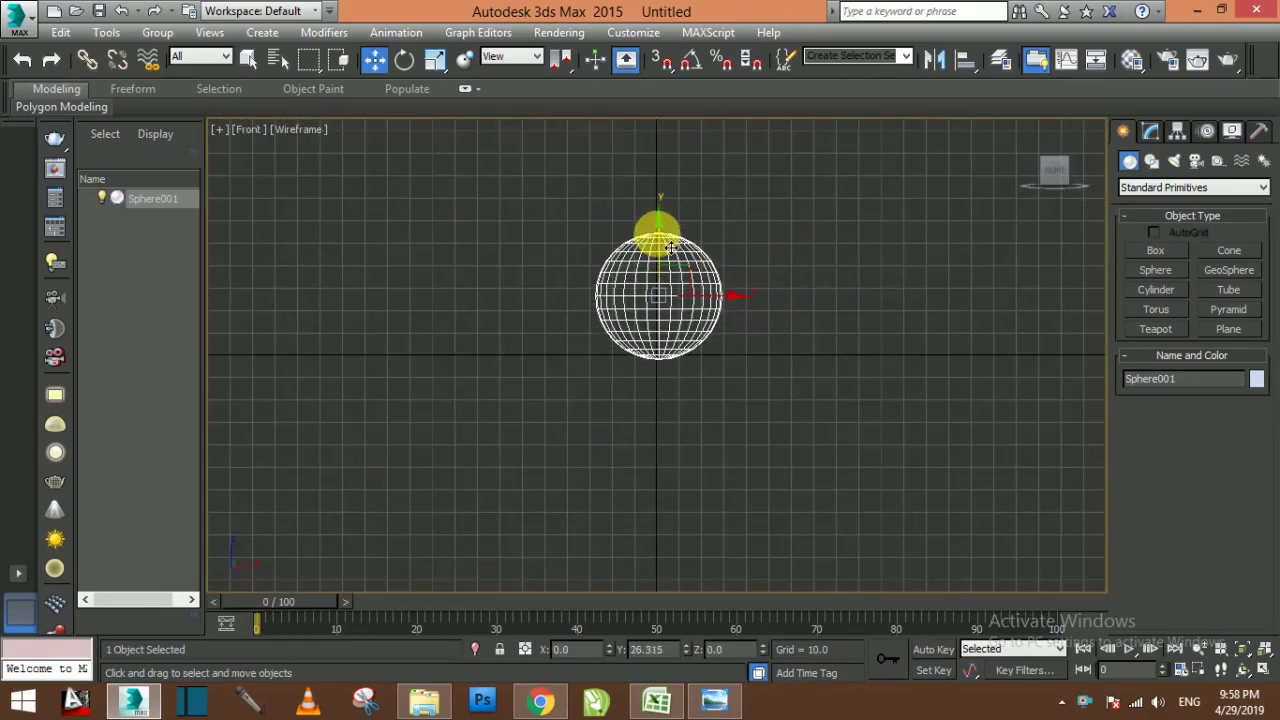
pyautogui.hotkey('alt', 'w')
pyautogui.hotkey('alt', 'w')
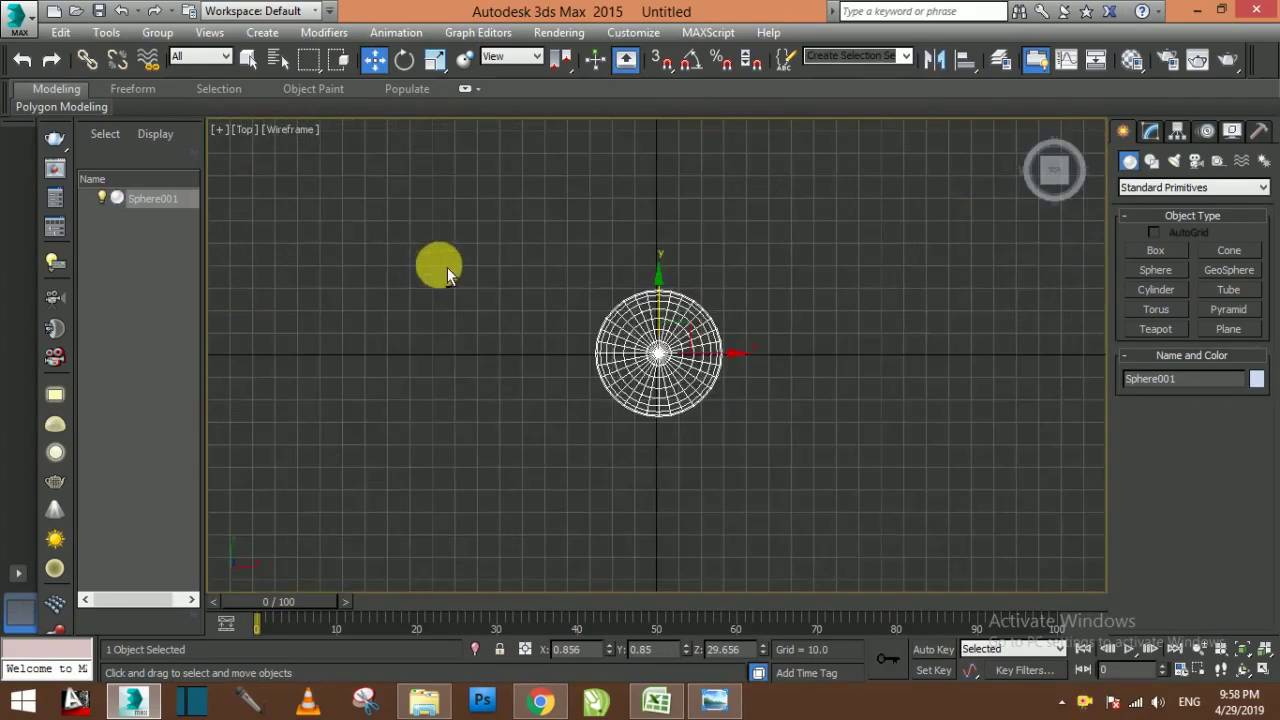
# Turn on Angle Snap and rotate the sphere -90 degrees about X
pyautogui.press('e')
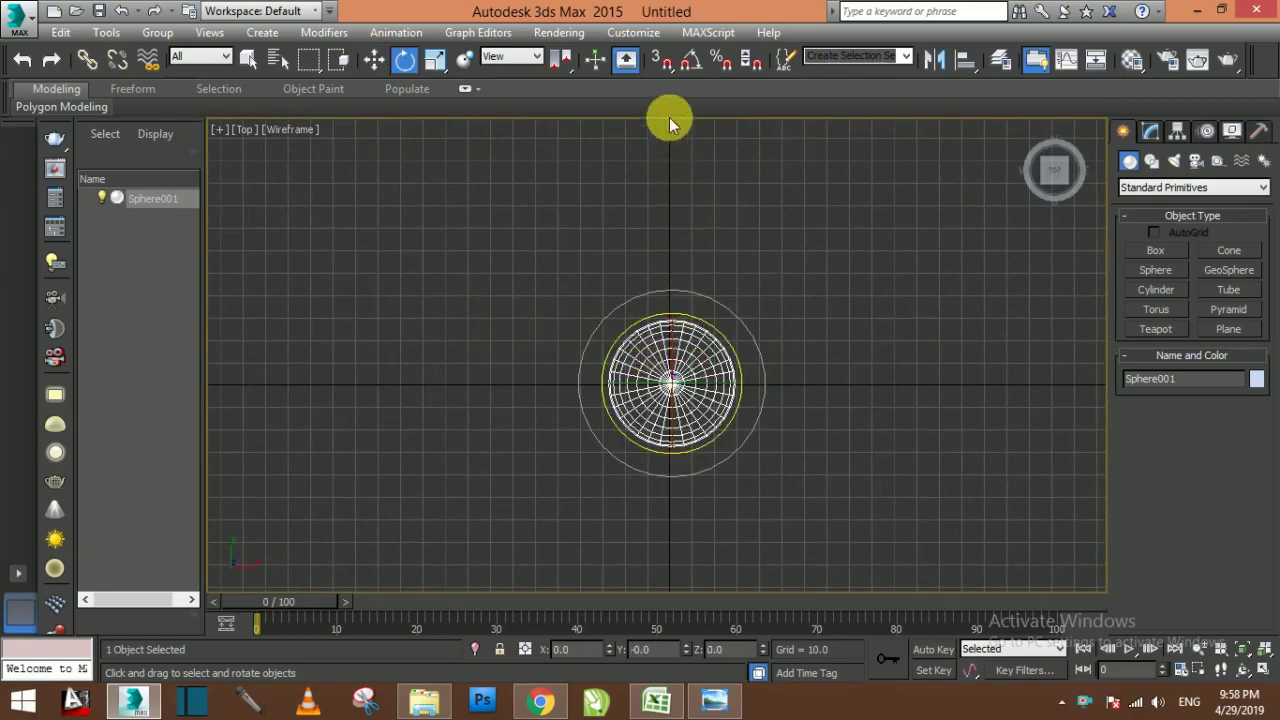
pyautogui.click(690, 59)
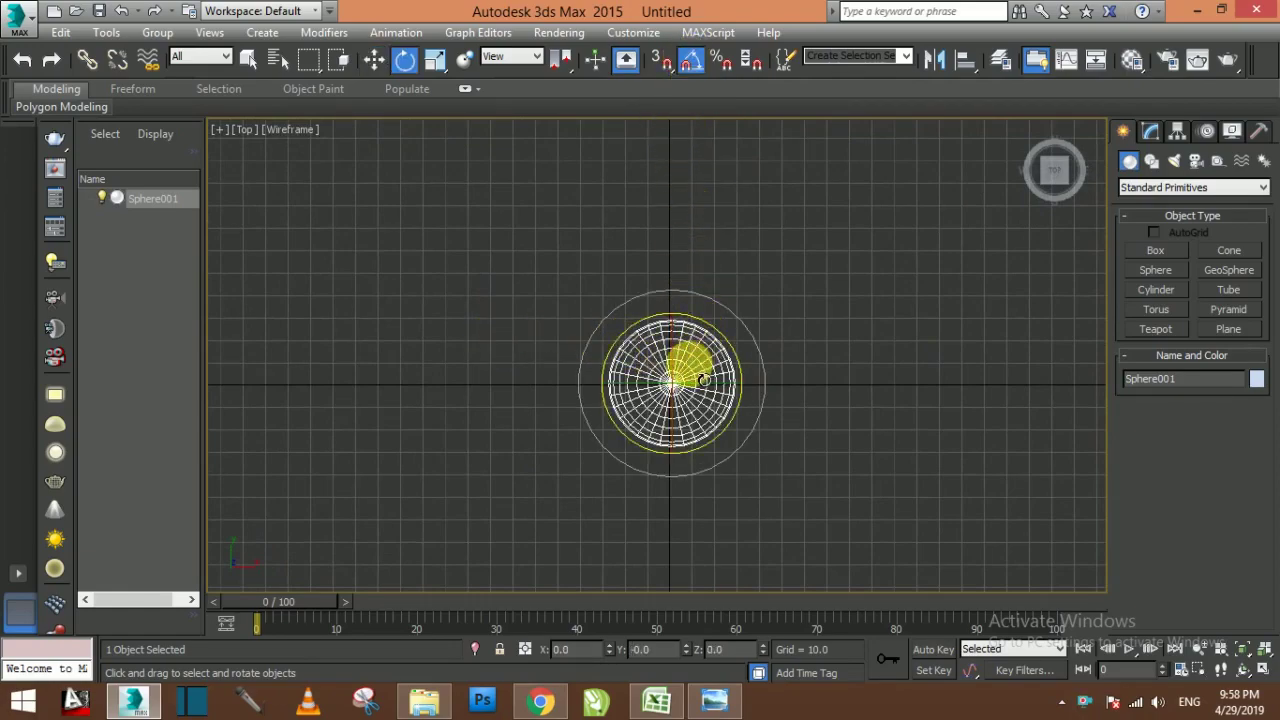
pyautogui.moveTo(704, 379)
pyautogui.mouseDown()
pyautogui.moveTo(678, 398)
pyautogui.moveTo(698, 297)
pyautogui.mouseUp()
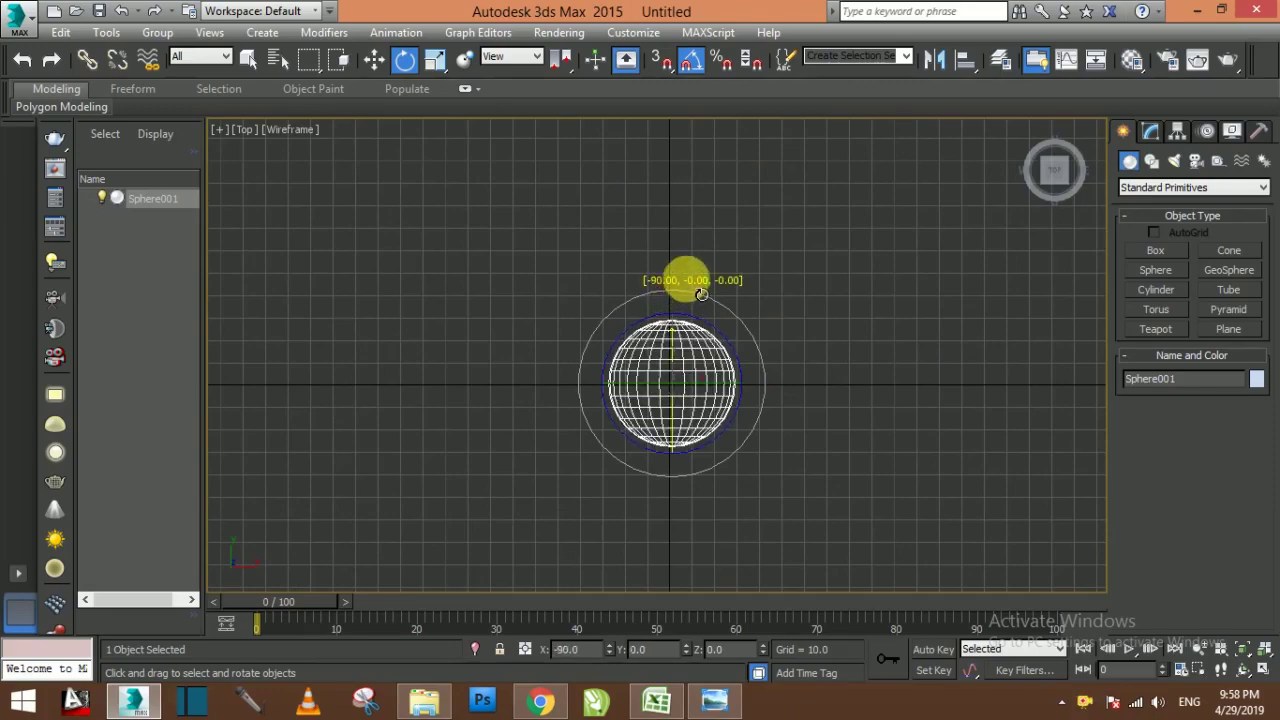
pyautogui.hotkey('alt', 'w')
pyautogui.hotkey('alt', 'w')
pyautogui.scroll(-1, 792, 375)
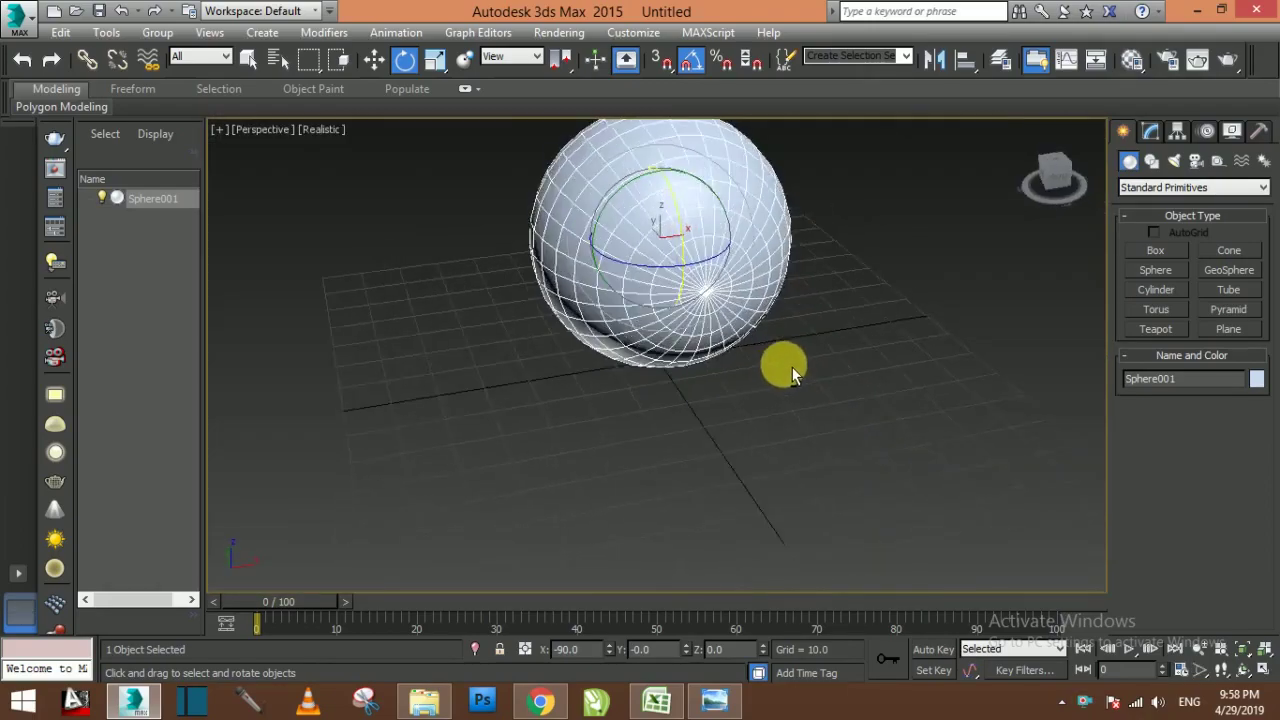
pyautogui.keyDown('alt'); pyautogui.moveTo(783, 331); pyautogui.dragTo(1000, 300, button='middle'); pyautogui.keyUp('alt')
# Set the sphere's Hemisphere to 0.425, keeping its X rotation at -90 degrees
pyautogui.click(1150, 131)
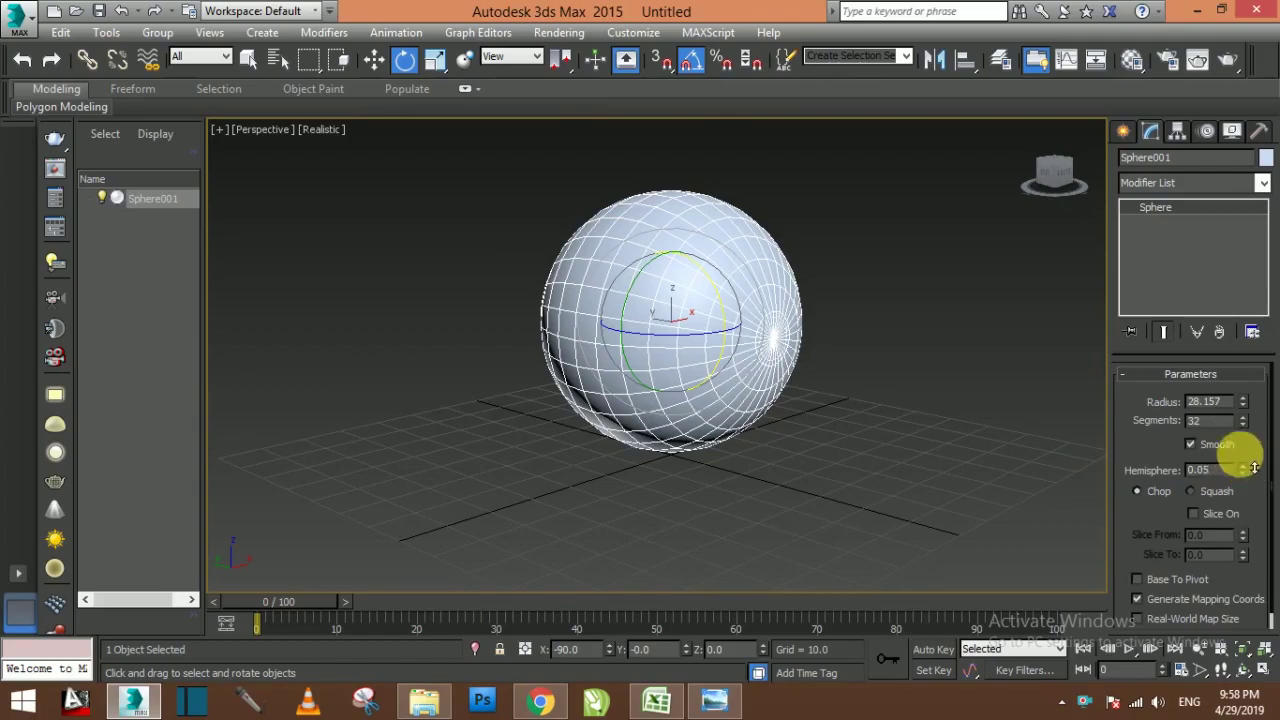
pyautogui.moveTo(1254, 468); pyautogui.dragTo(1241, 398)
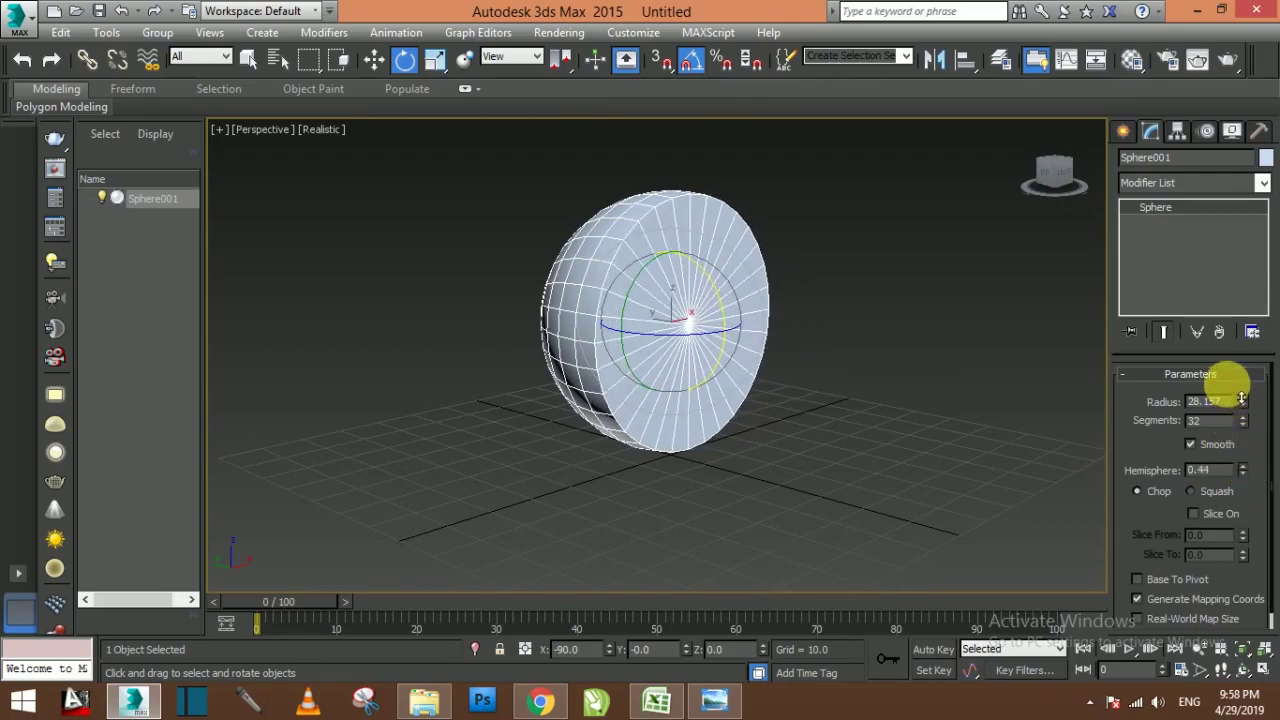
pyautogui.moveTo(920, 376)
pyautogui.keyDown('alt'); pyautogui.mouseDown(button='middle')
pyautogui.moveTo(921, 302)
pyautogui.moveTo(886, 337)
pyautogui.moveTo(999, 406)
pyautogui.mouseUp(button='middle'); pyautogui.keyUp('alt')
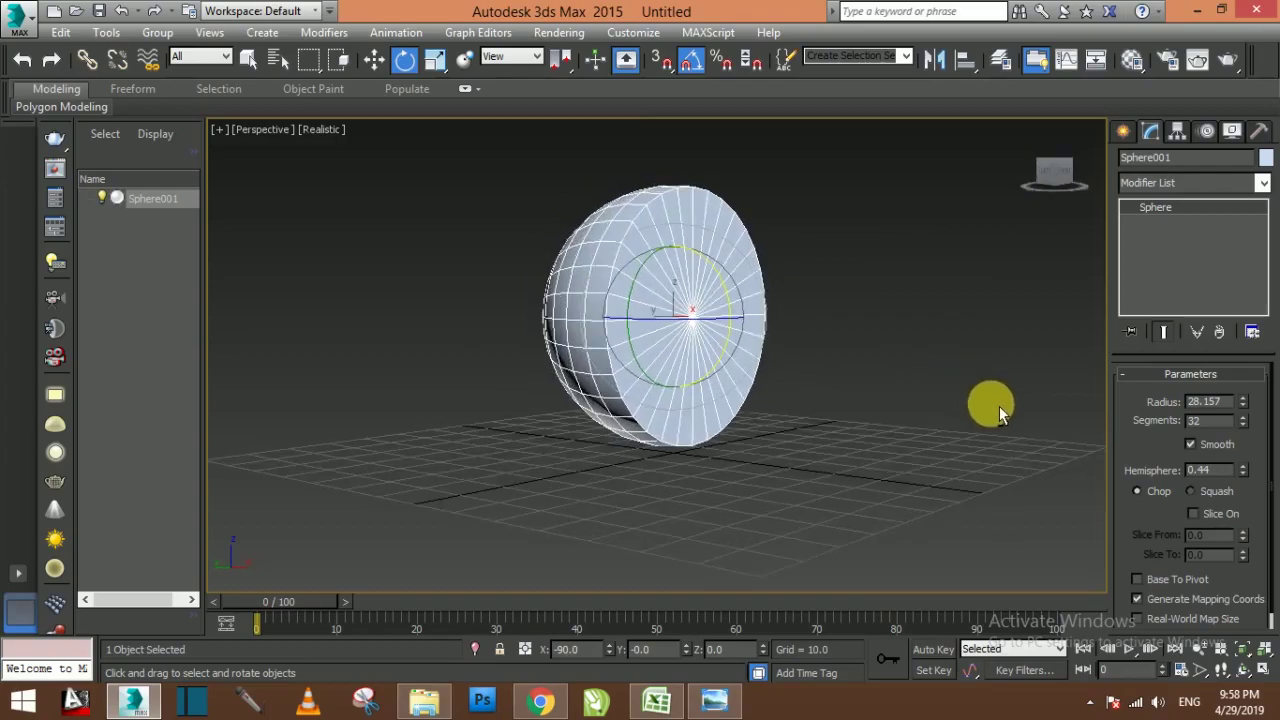
pyautogui.click(1244, 467)
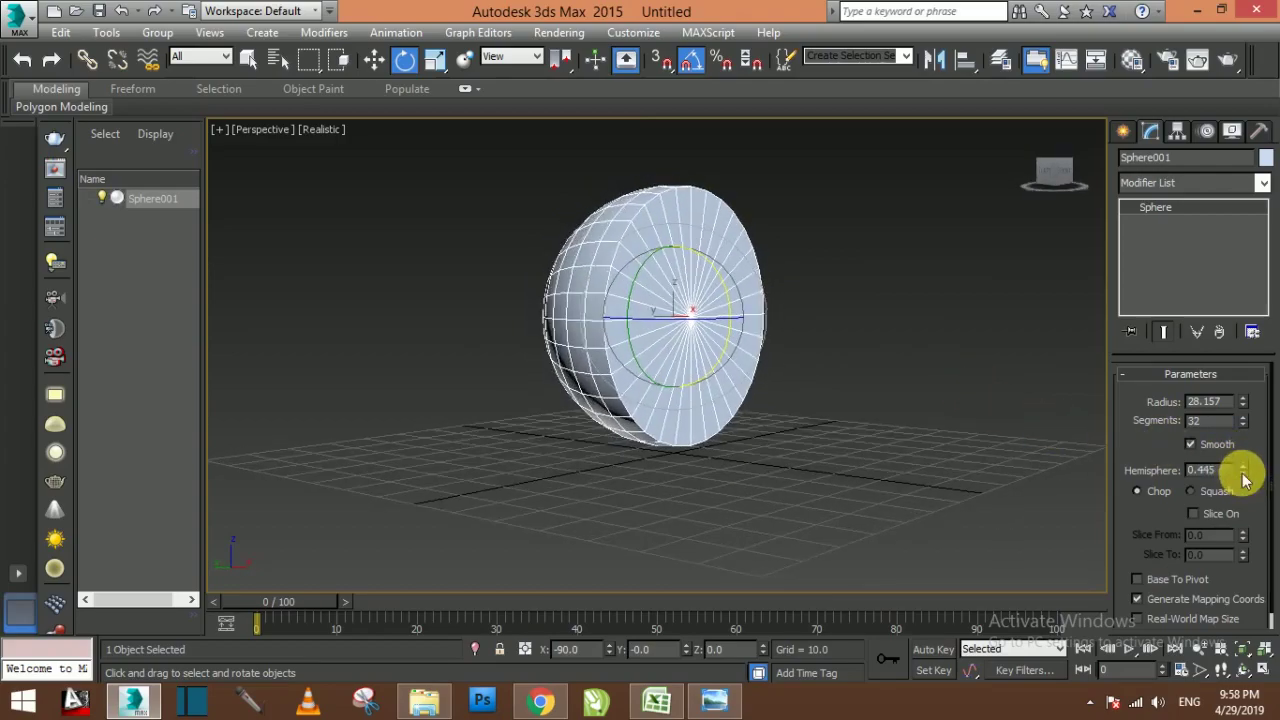
pyautogui.moveTo(1246, 473); pyautogui.dragTo(1245, 480)
pyautogui.moveTo(746, 390)
pyautogui.keyDown('alt'); pyautogui.mouseDown(button='middle')
pyautogui.moveTo(791, 400)
pyautogui.moveTo(711, 397)
pyautogui.moveTo(710, 446)
pyautogui.moveTo(837, 411)
pyautogui.moveTo(734, 349)
pyautogui.moveTo(737, 417)
pyautogui.mouseUp(button='middle'); pyautogui.keyUp('alt')
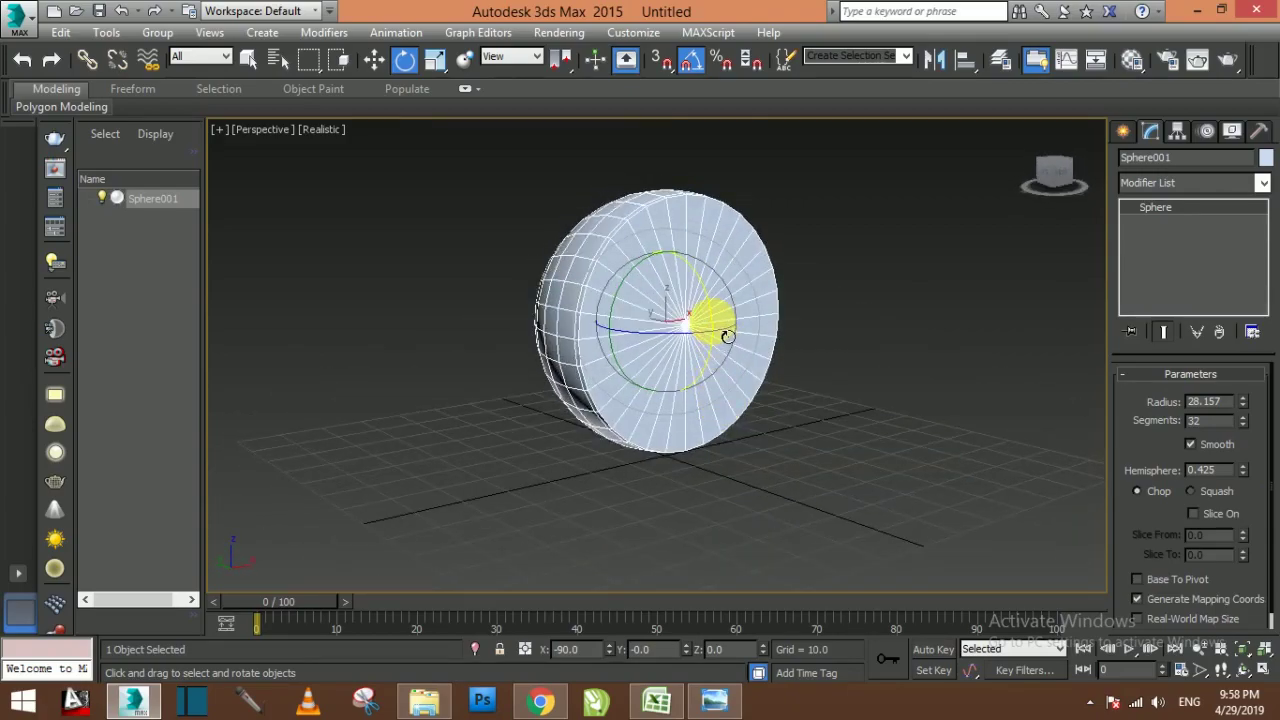
pyautogui.moveTo(727, 336)
pyautogui.mouseDown()
pyautogui.moveTo(709, 323)
pyautogui.moveTo(651, 377)
pyautogui.moveTo(636, 355)
pyautogui.mouseUp()
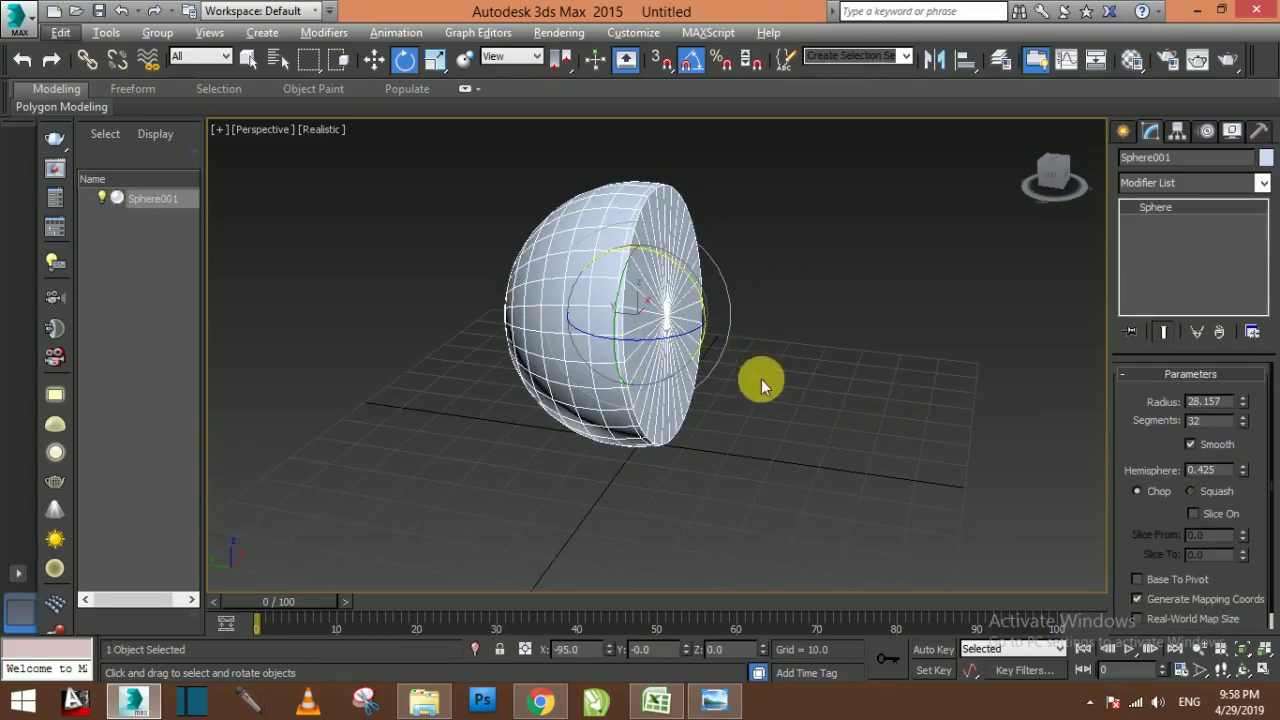
pyautogui.moveTo(707, 300); pyautogui.dragTo(691, 286)
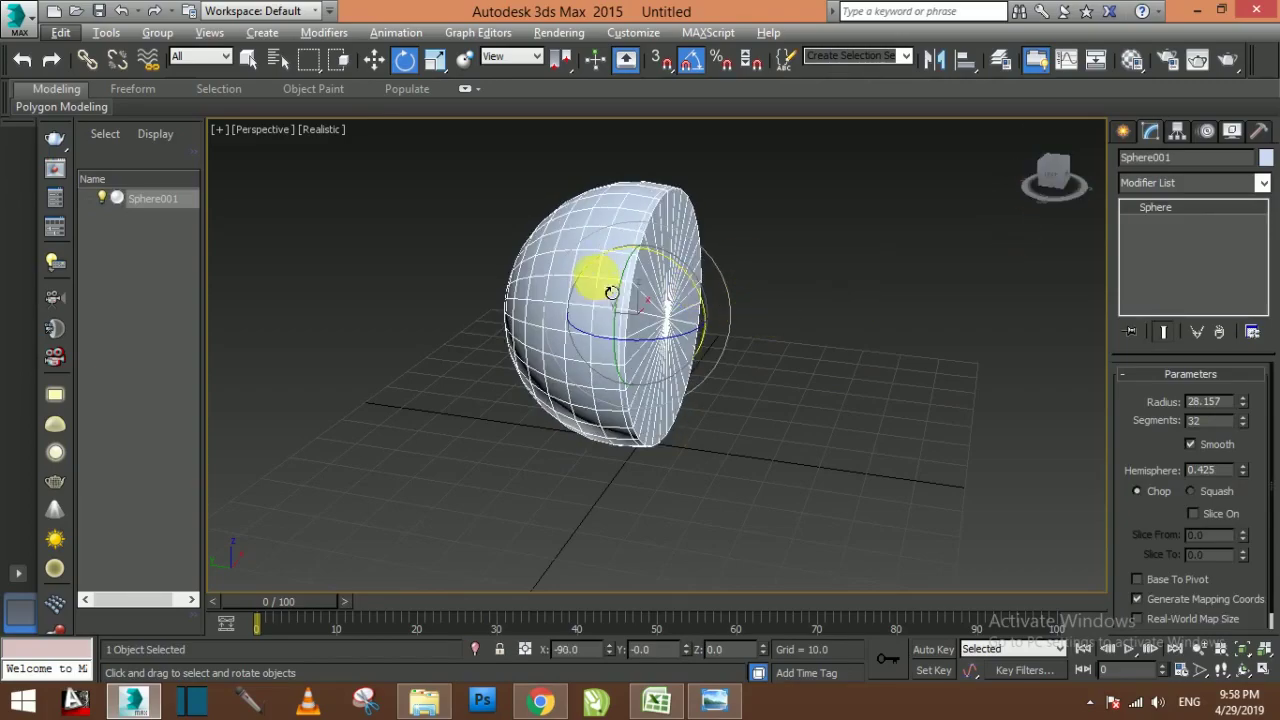
# Convert the sphere to an Editable Poly and switch to Polygon level
pyautogui.rightClick(593, 240)
pyautogui.click(800, 444)
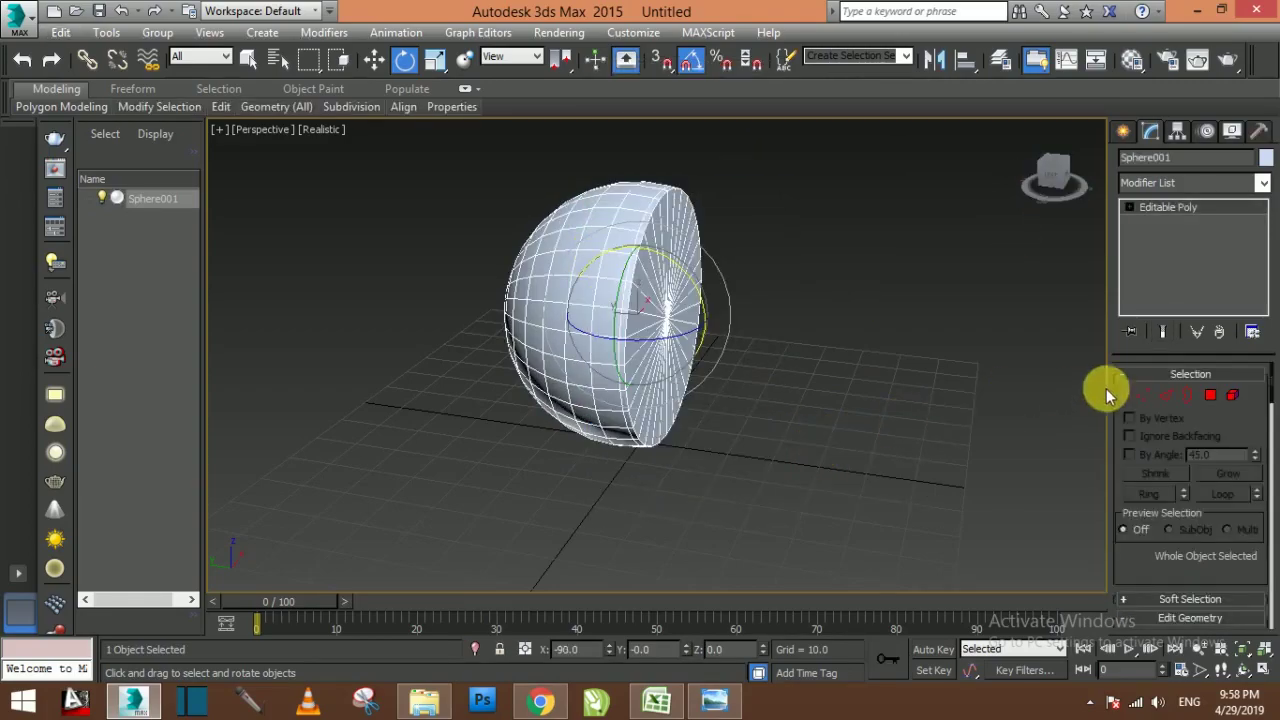
pyautogui.click(1210, 395)
pyautogui.click(1045, 180)
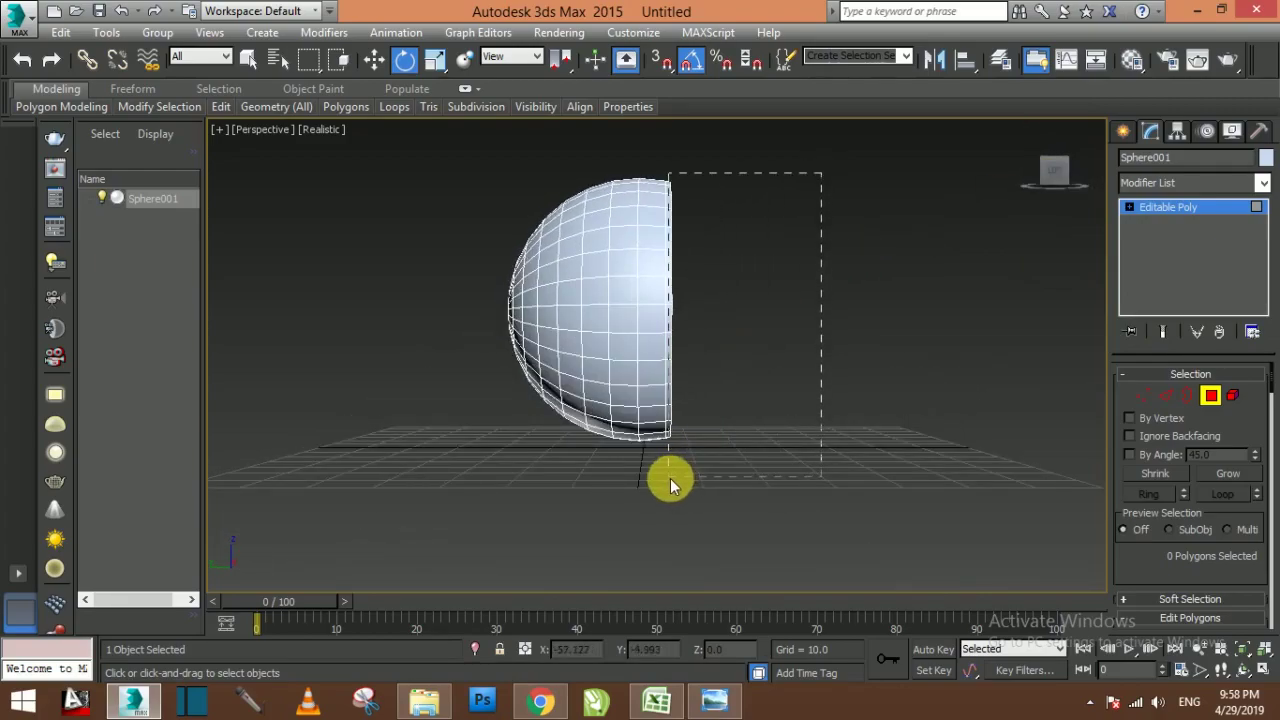
# Delete the right-half polygons, then undo that deletion
pyautogui.moveTo(674, 475); pyautogui.dragTo(670, 478)
pyautogui.press('Delete')
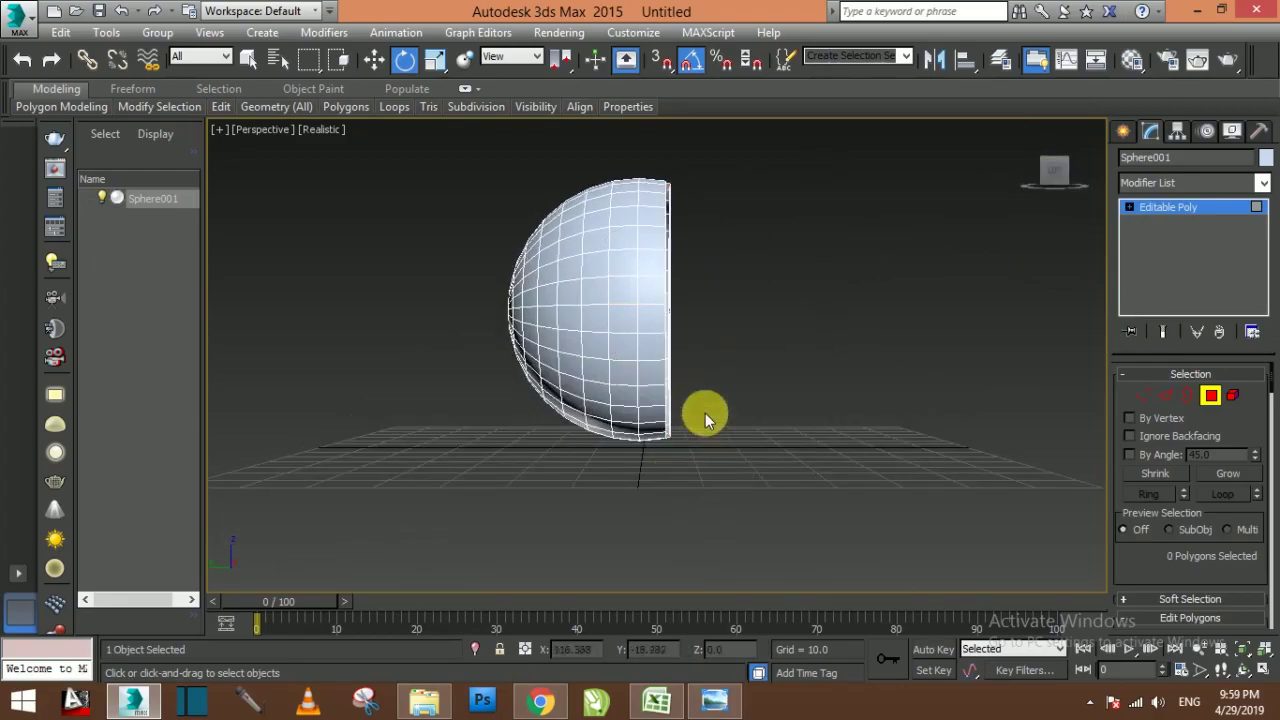
pyautogui.keyDown('alt'); pyautogui.moveTo(726, 380); pyautogui.dragTo(572, 392, button='middle'); pyautogui.keyUp('alt')
pyautogui.hotkey('ctrl', 'z')
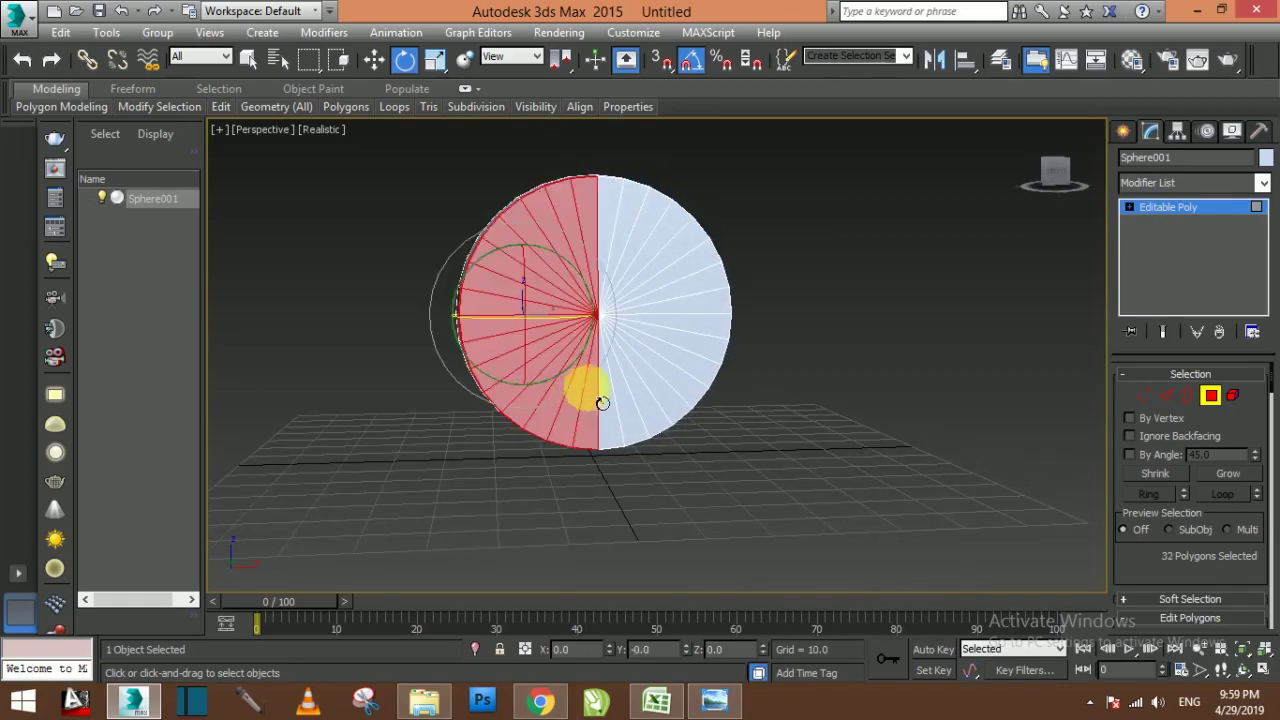
# Box-select the 74 polygons of the flat cap
pyautogui.moveTo(979, 232)
pyautogui.keyDown('alt'); pyautogui.mouseDown(button='middle')
pyautogui.moveTo(1040, 241)
pyautogui.moveTo(737, 334)
pyautogui.moveTo(788, 334)
pyautogui.mouseUp(button='middle'); pyautogui.keyUp('alt')
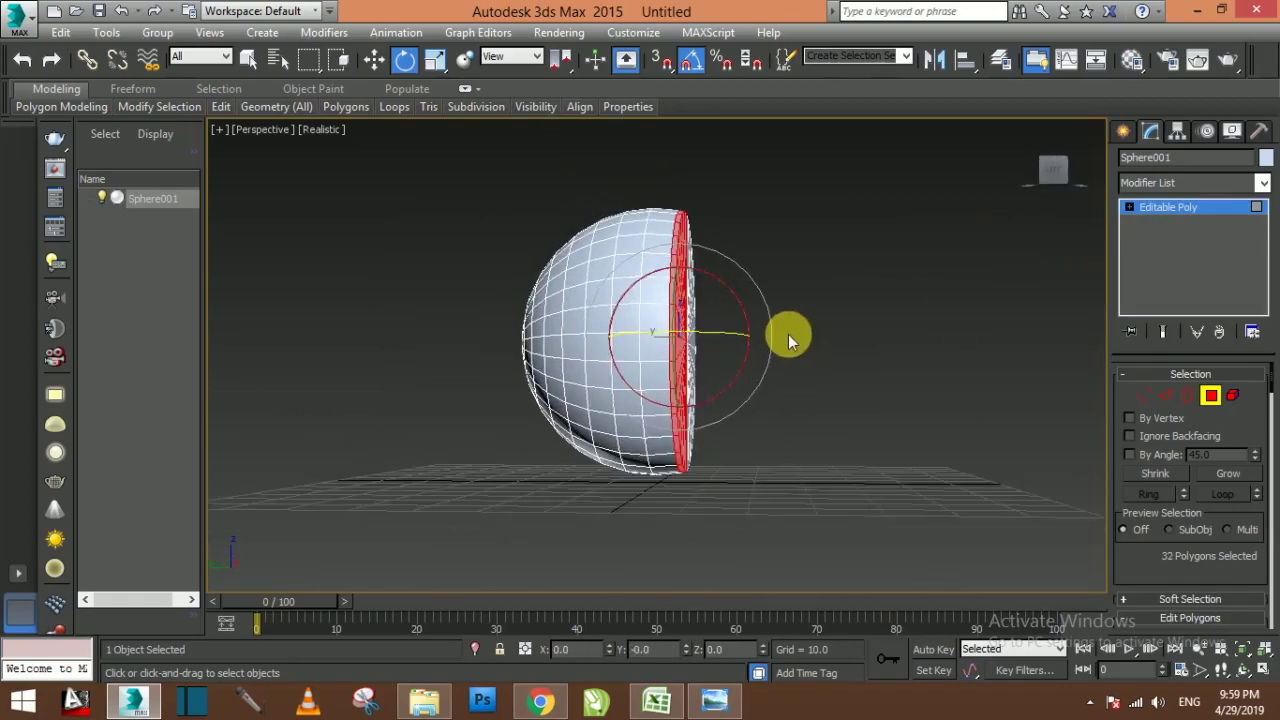
pyautogui.moveTo(1052, 178); pyautogui.dragTo(855, 224)
pyautogui.press('w')
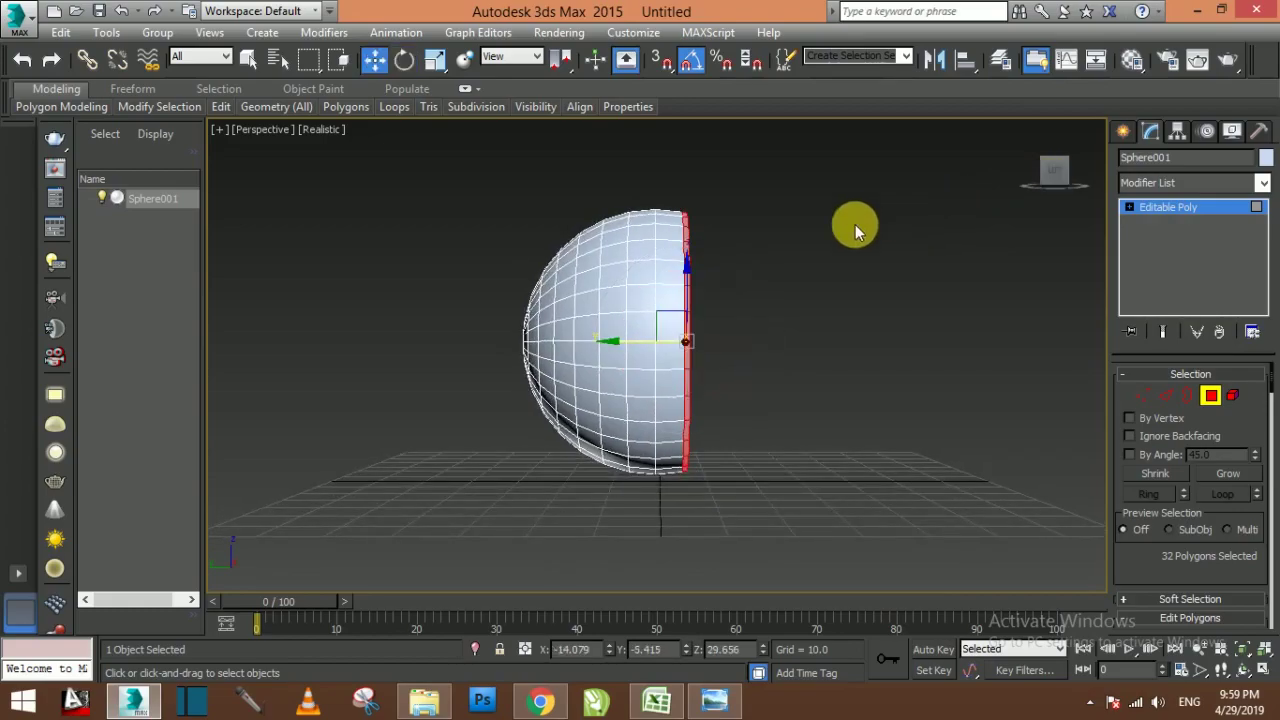
pyautogui.moveTo(686, 494); pyautogui.dragTo(688, 492)
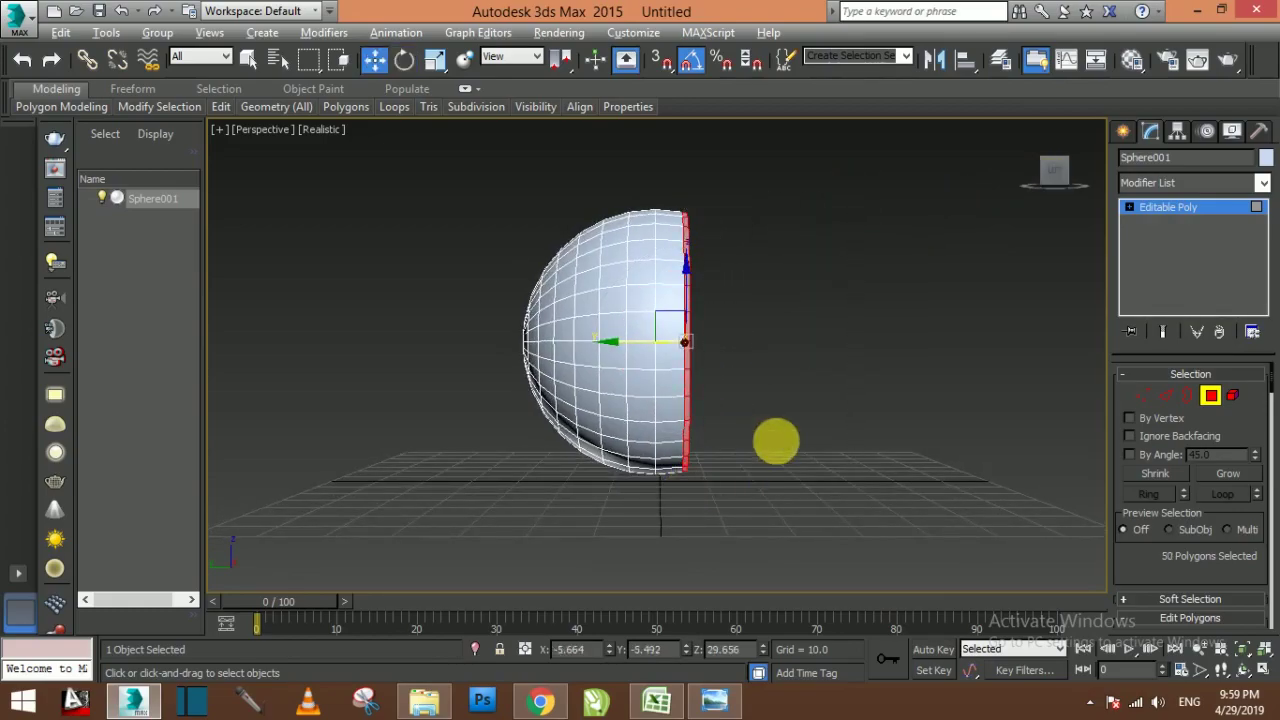
pyautogui.moveTo(774, 437)
pyautogui.keyDown('alt'); pyautogui.mouseDown(button='middle')
pyautogui.moveTo(463, 477)
pyautogui.moveTo(428, 431)
pyautogui.moveTo(449, 431)
pyautogui.mouseUp(button='middle'); pyautogui.keyUp('alt')
pyautogui.click(1052, 174)
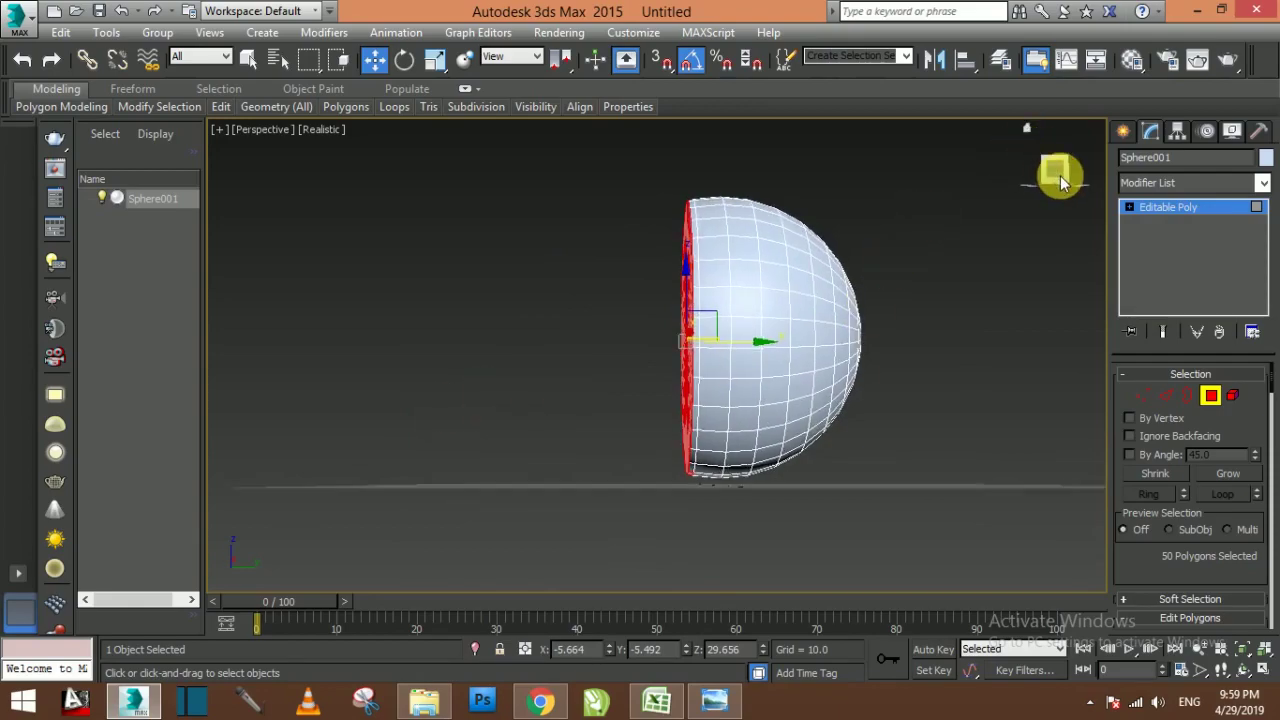
pyautogui.moveTo(607, 176); pyautogui.dragTo(694, 486)
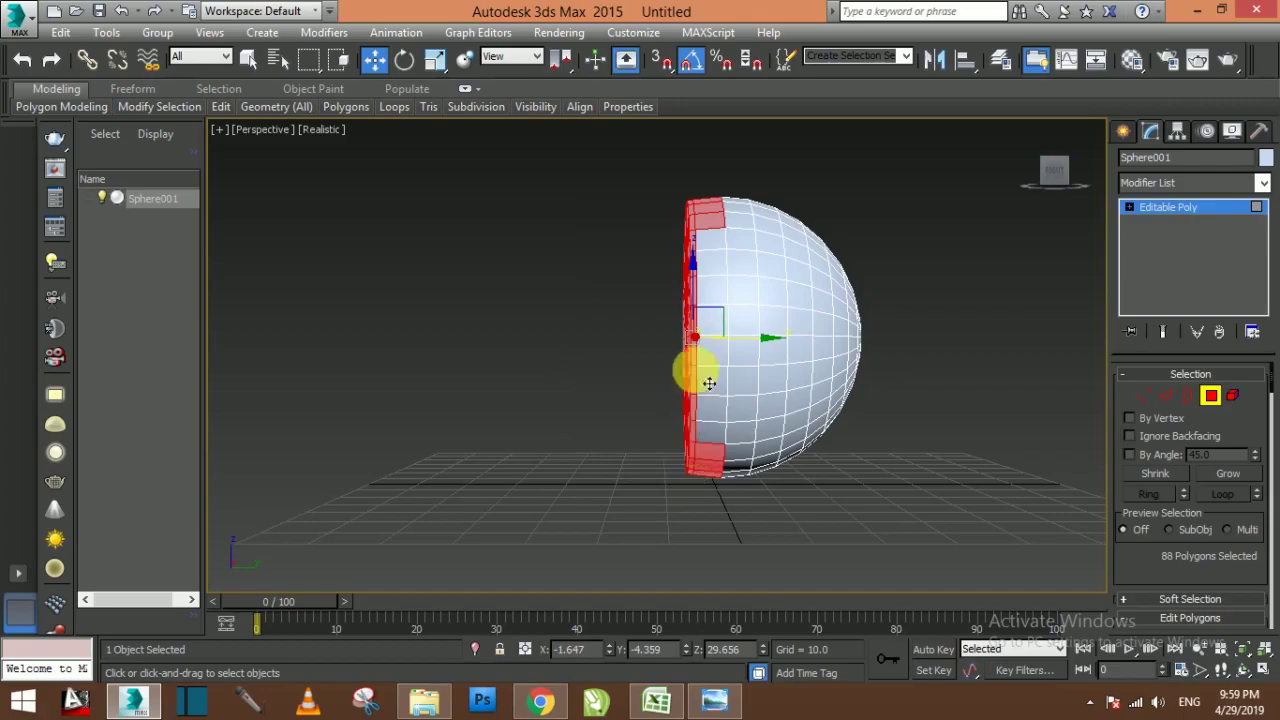
pyautogui.moveTo(913, 156); pyautogui.dragTo(723, 495)
pyautogui.moveTo(723, 495)
pyautogui.keyDown('alt'); pyautogui.mouseDown(button='middle')
pyautogui.moveTo(770, 407)
pyautogui.moveTo(935, 368)
pyautogui.mouseUp(button='middle'); pyautogui.keyUp('alt')
# Narrow the selection to only the flat cap polygons and delete them
pyautogui.keyDown('alt'); pyautogui.moveTo(638, 255); pyautogui.dragTo(590, 170, button='middle'); pyautogui.keyUp('alt')
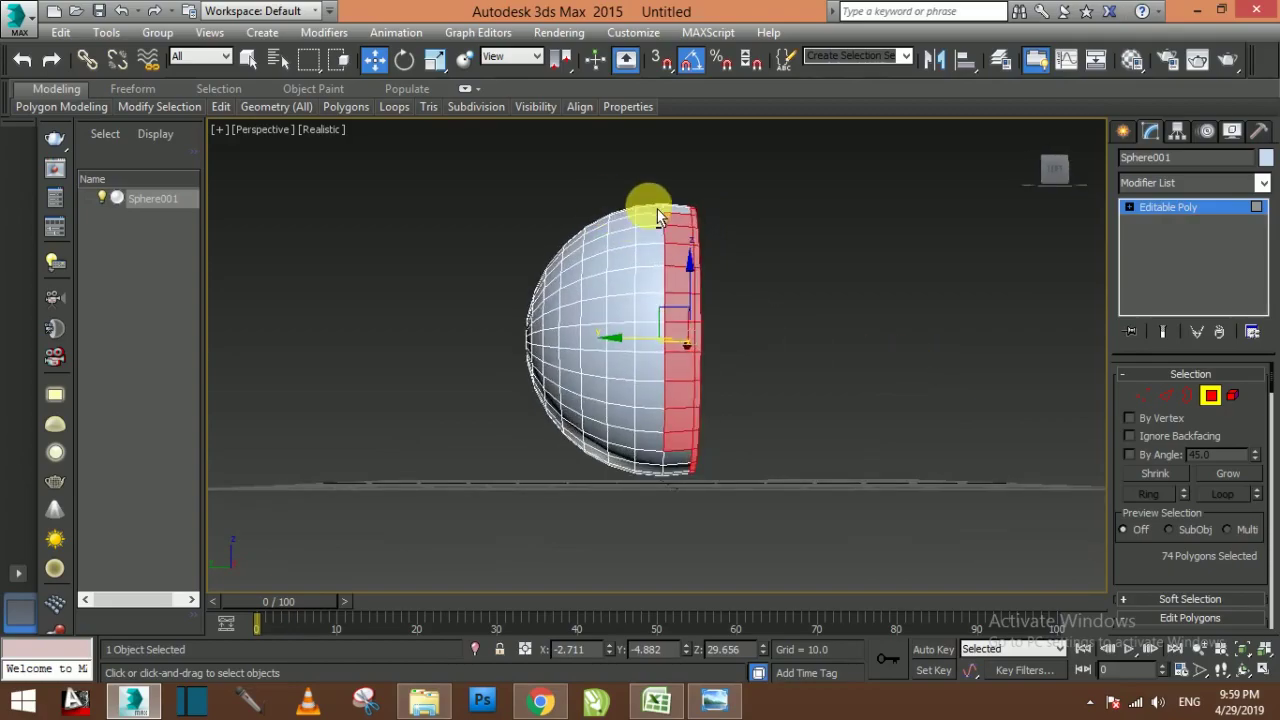
pyautogui.keyDown('alt'); pyautogui.moveTo(668, 474); pyautogui.dragTo(670, 474); pyautogui.keyUp('alt')
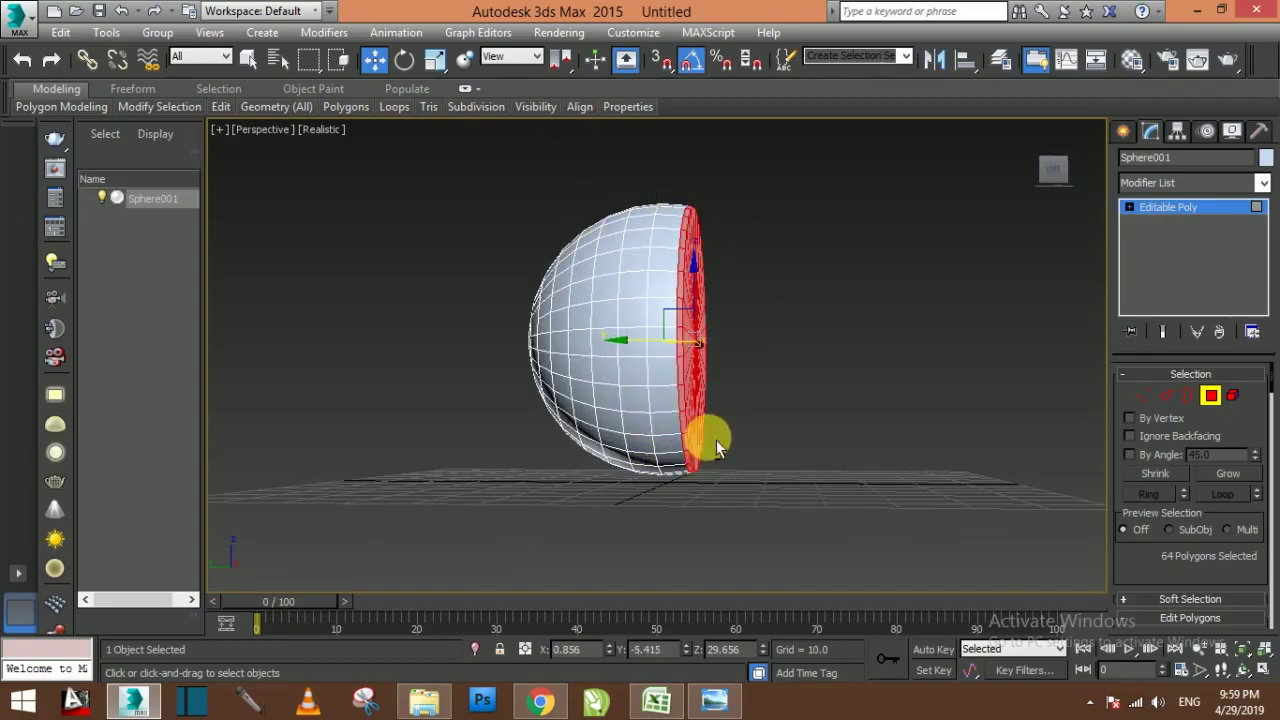
pyautogui.moveTo(708, 434)
pyautogui.keyDown('alt'); pyautogui.mouseDown(button='middle')
pyautogui.moveTo(670, 503)
pyautogui.moveTo(351, 366)
pyautogui.moveTo(420, 274)
pyautogui.moveTo(569, 437)
pyautogui.moveTo(697, 510)
pyautogui.moveTo(683, 497)
pyautogui.mouseUp(button='middle'); pyautogui.keyUp('alt')
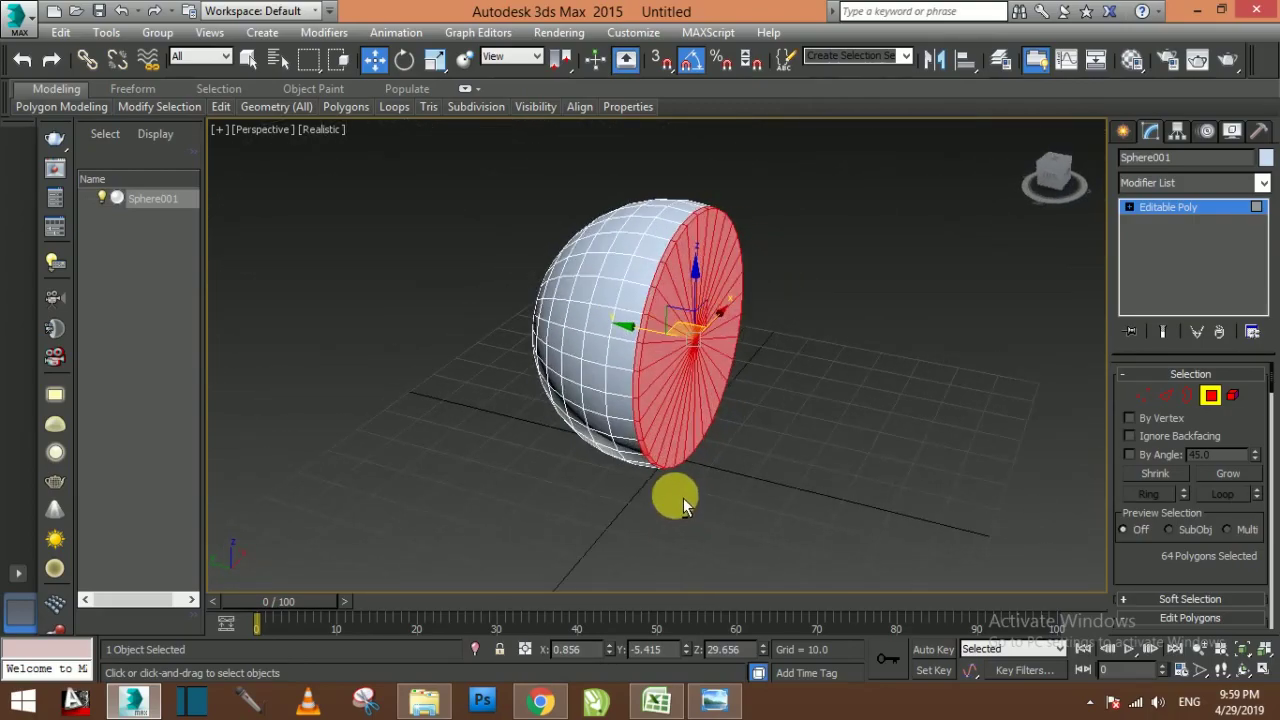
pyautogui.press('Delete')
# Shift-move the hemisphere aside to create a copy, Sphere002
pyautogui.keyDown('alt'); pyautogui.moveTo(714, 402); pyautogui.dragTo(657, 366, button='middle'); pyautogui.keyUp('alt')
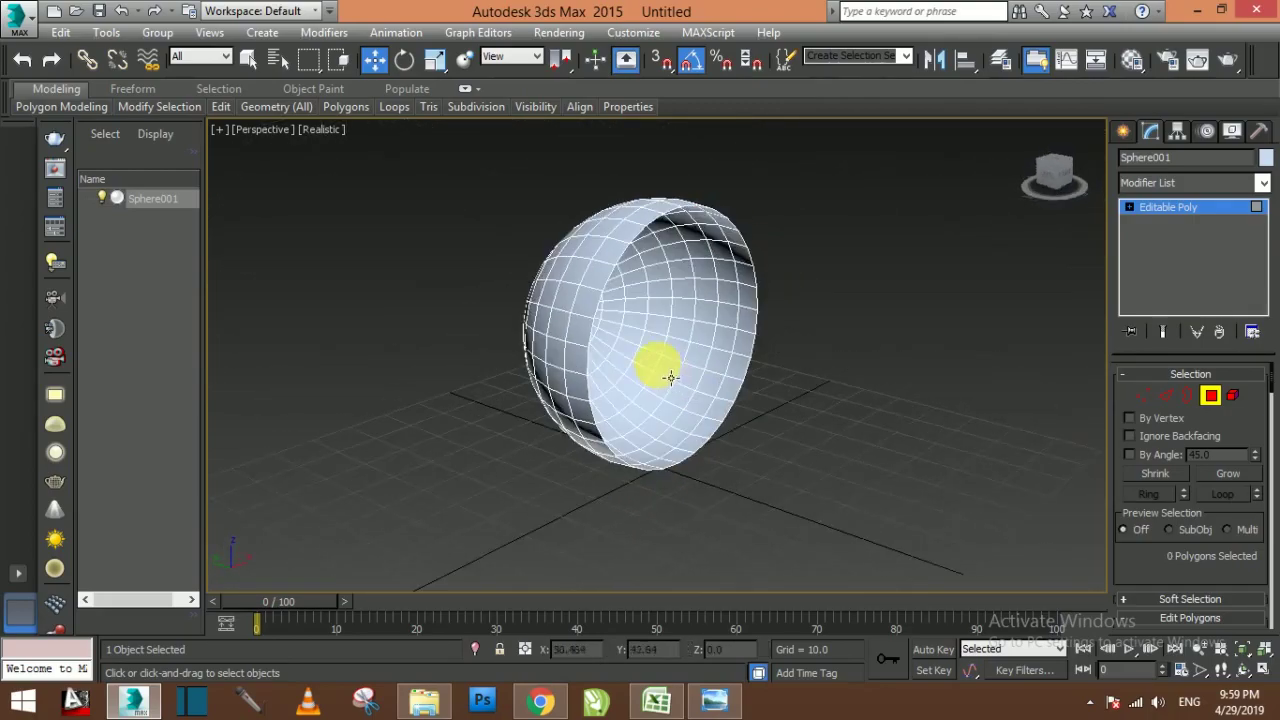
pyautogui.click(1168, 207)
pyautogui.keyDown('shift'); pyautogui.moveTo(641, 340); pyautogui.dragTo(383, 275); pyautogui.keyUp('shift')
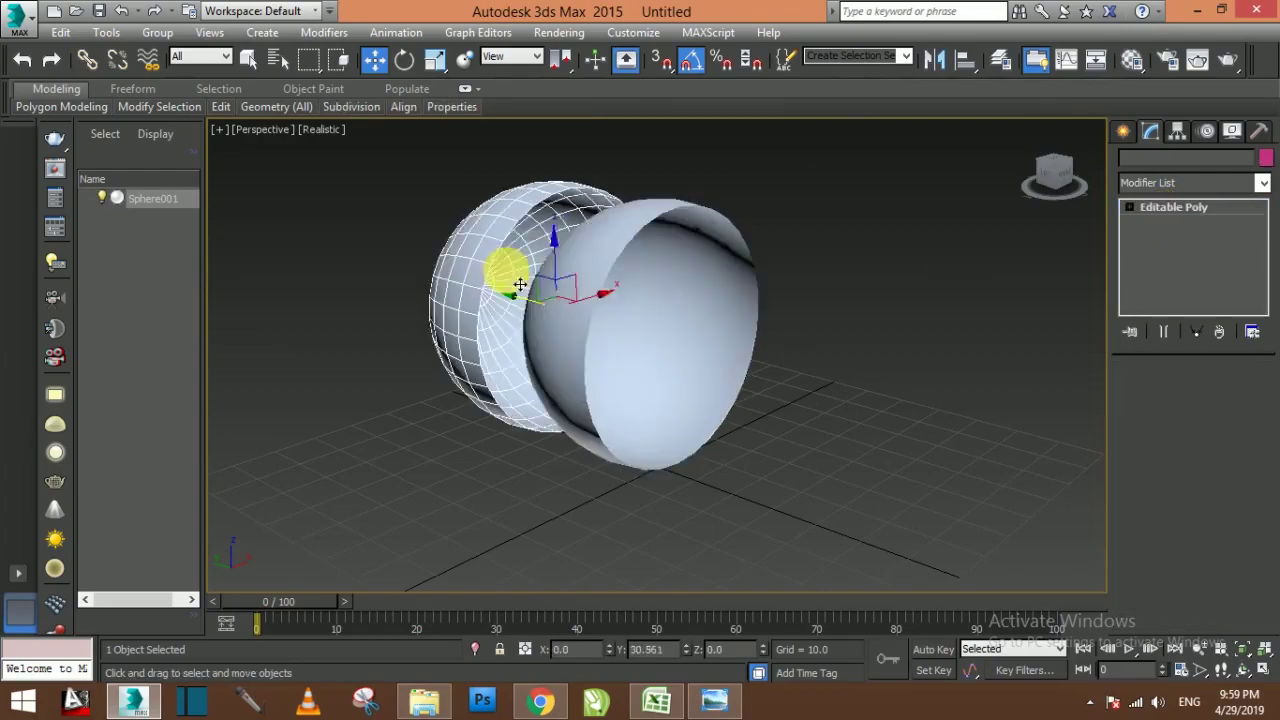
pyautogui.click(643, 433)
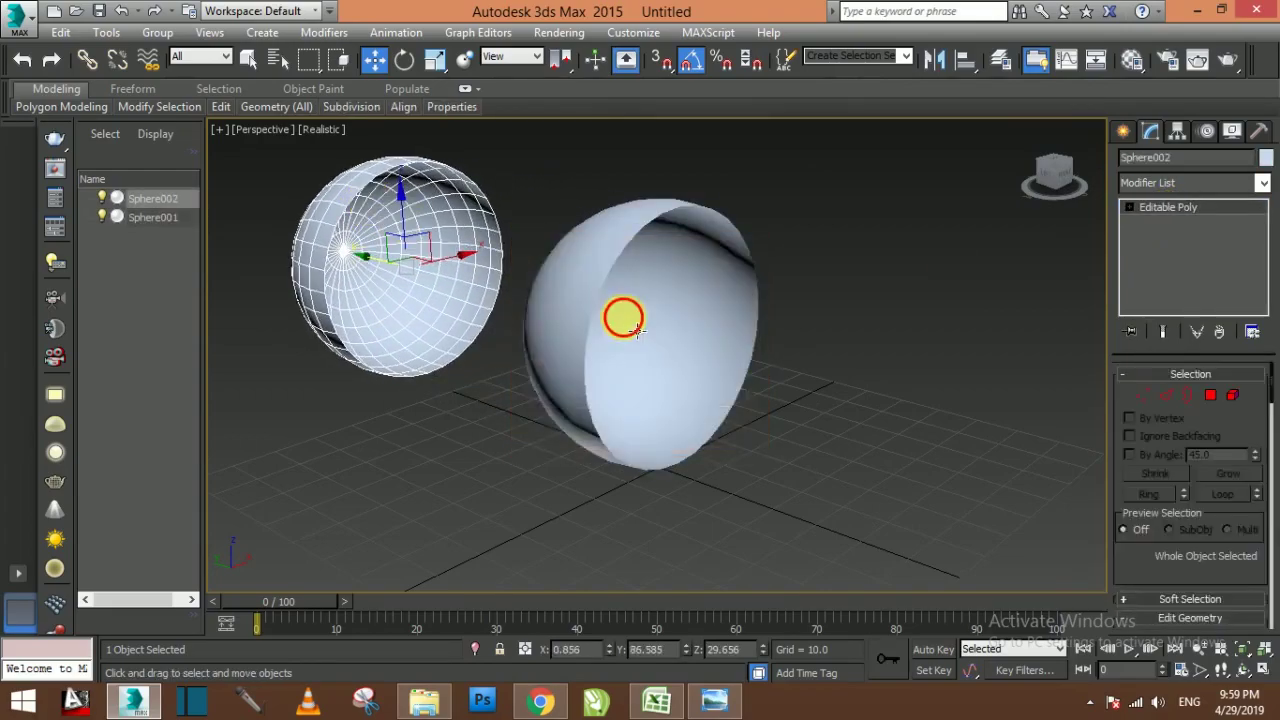
# Reselect Sphere001 and browse the modifier list without adding one
pyautogui.click(620, 314)
pyautogui.keyDown('alt'); pyautogui.moveTo(640, 323); pyautogui.dragTo(656, 344, button='middle'); pyautogui.keyUp('alt')
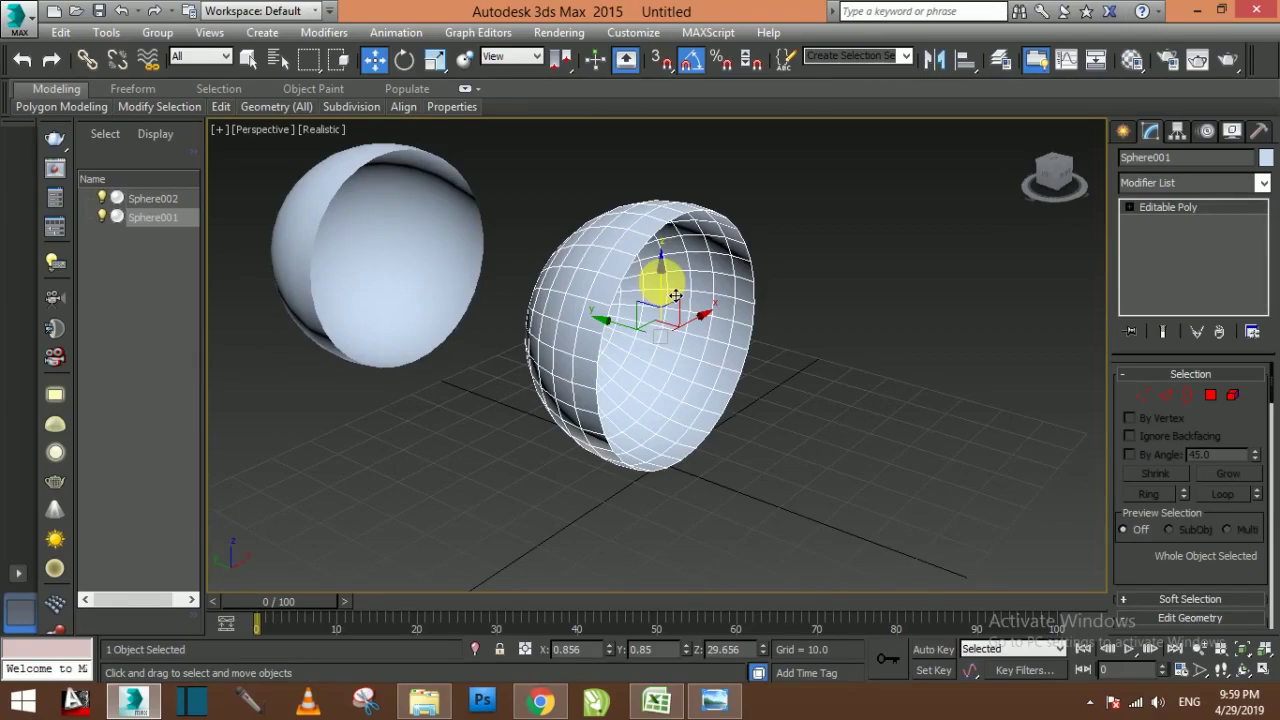
pyautogui.keyDown('alt'); pyautogui.moveTo(714, 286); pyautogui.dragTo(763, 277, button='middle'); pyautogui.keyUp('alt')
pyautogui.click(1148, 185)
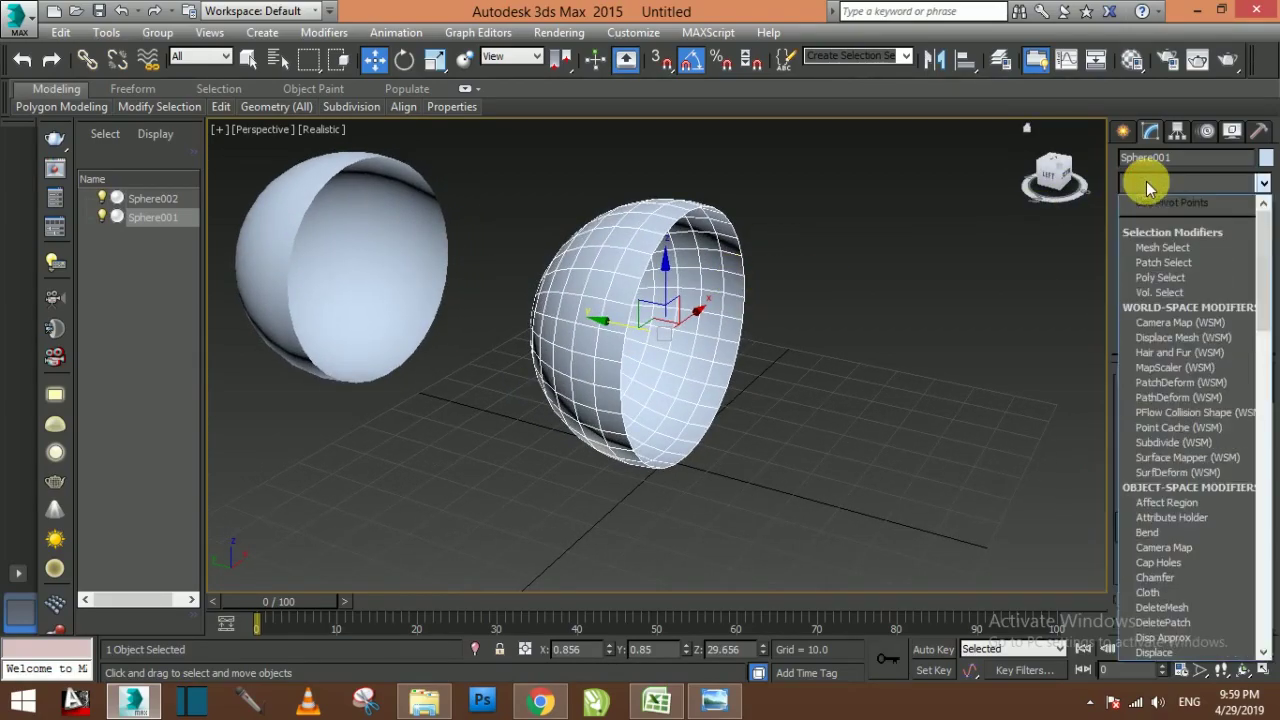
pyautogui.click(971, 240)
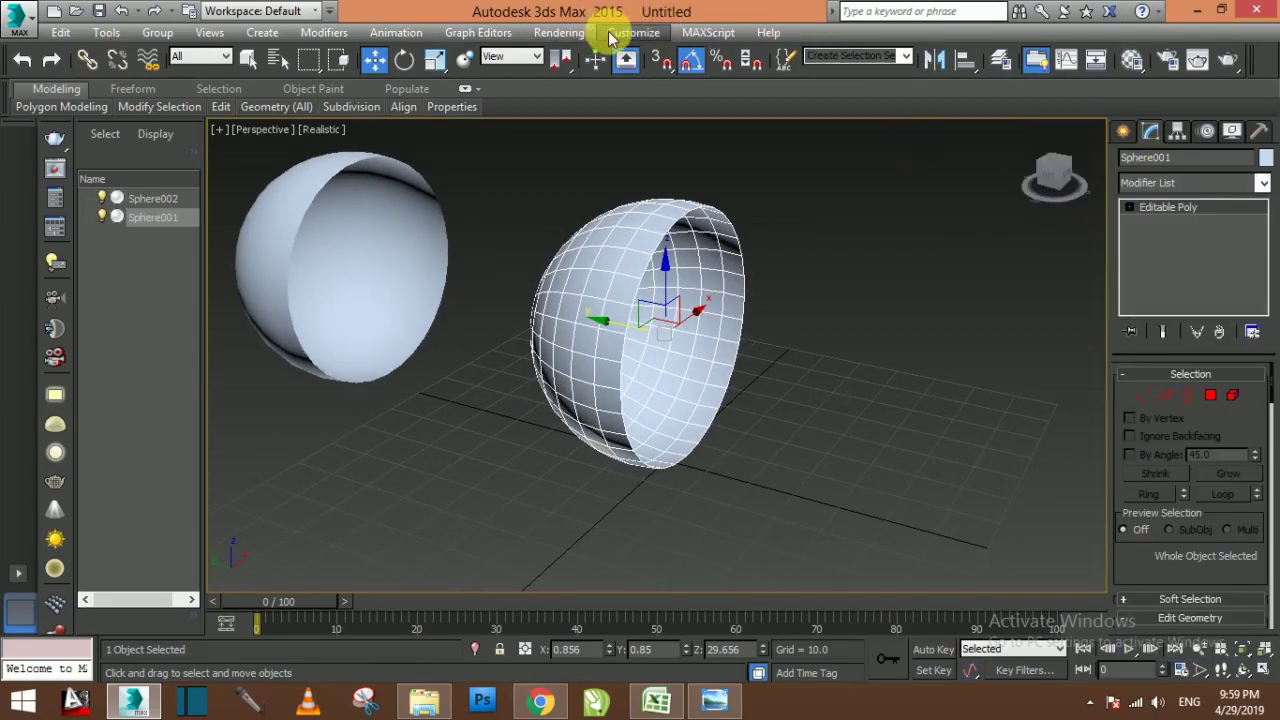
pyautogui.click(560, 33)
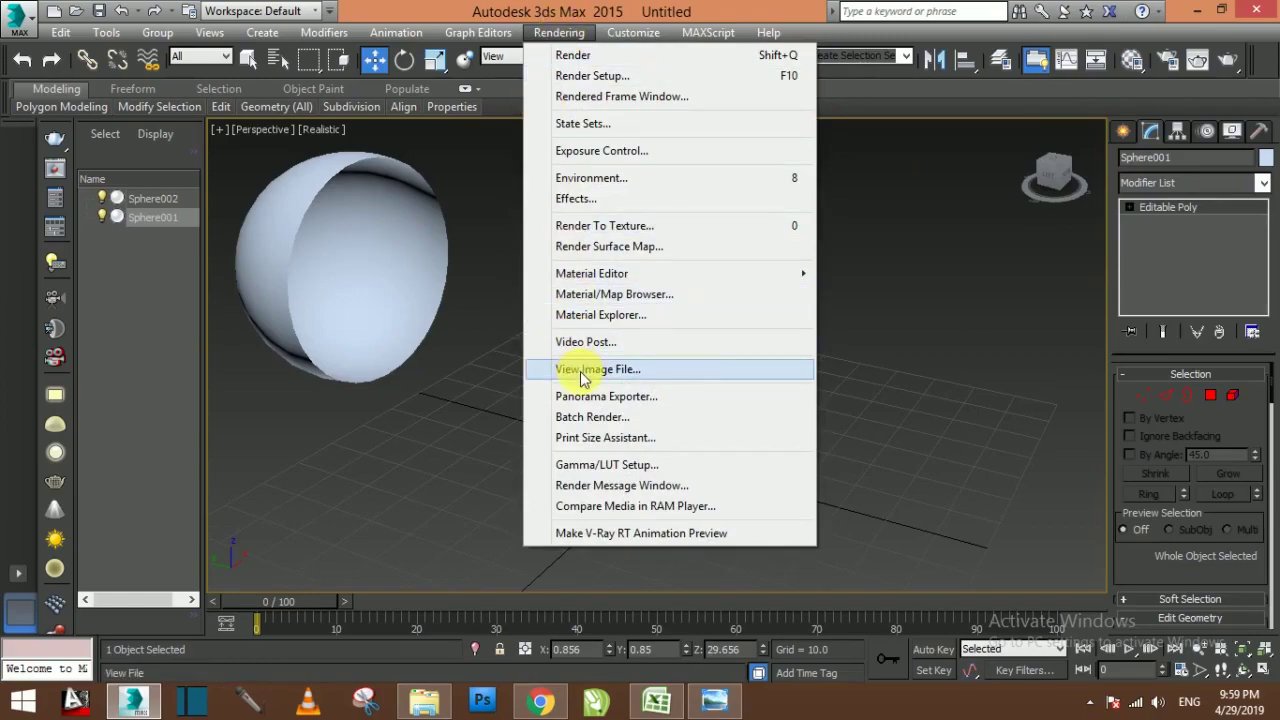
pyautogui.click(580, 371)
pyautogui.moveTo(795, 165); pyautogui.dragTo(793, 305)
pyautogui.doubleClick(280, 190)
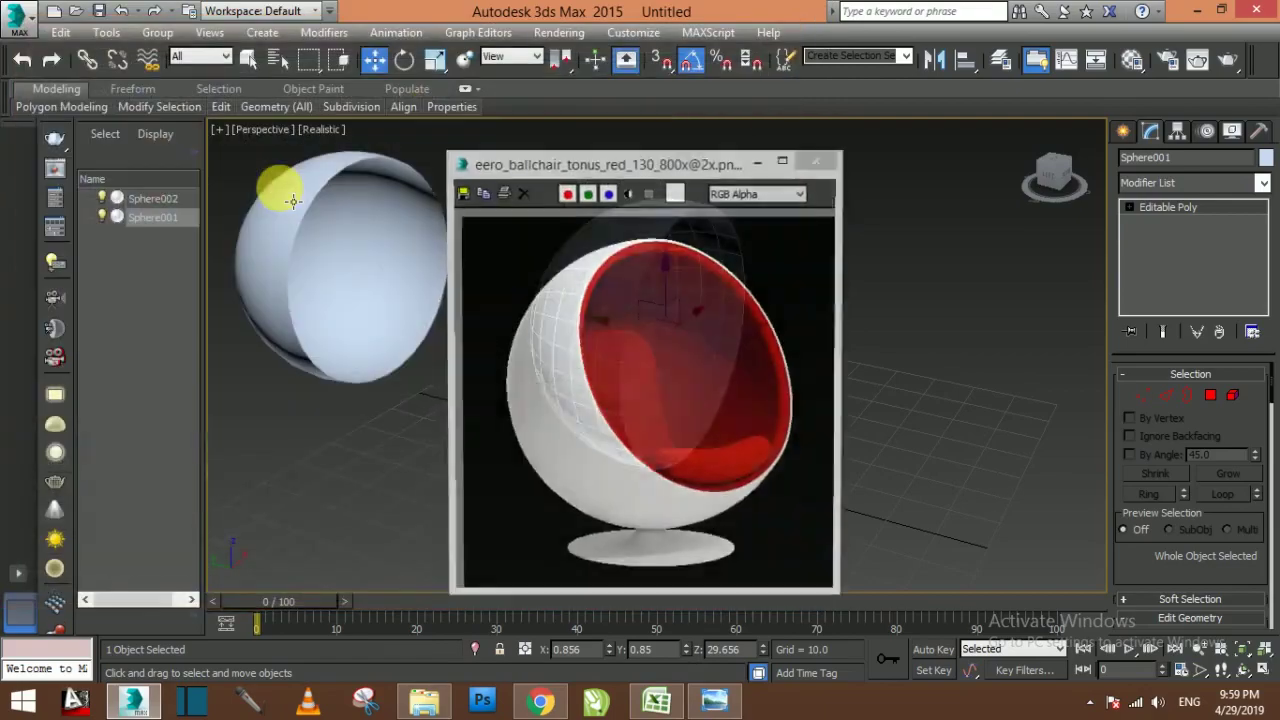
pyautogui.moveTo(630, 165)
pyautogui.mouseDown()
pyautogui.moveTo(223, 100)
pyautogui.moveTo(235, 88)
pyautogui.mouseUp()
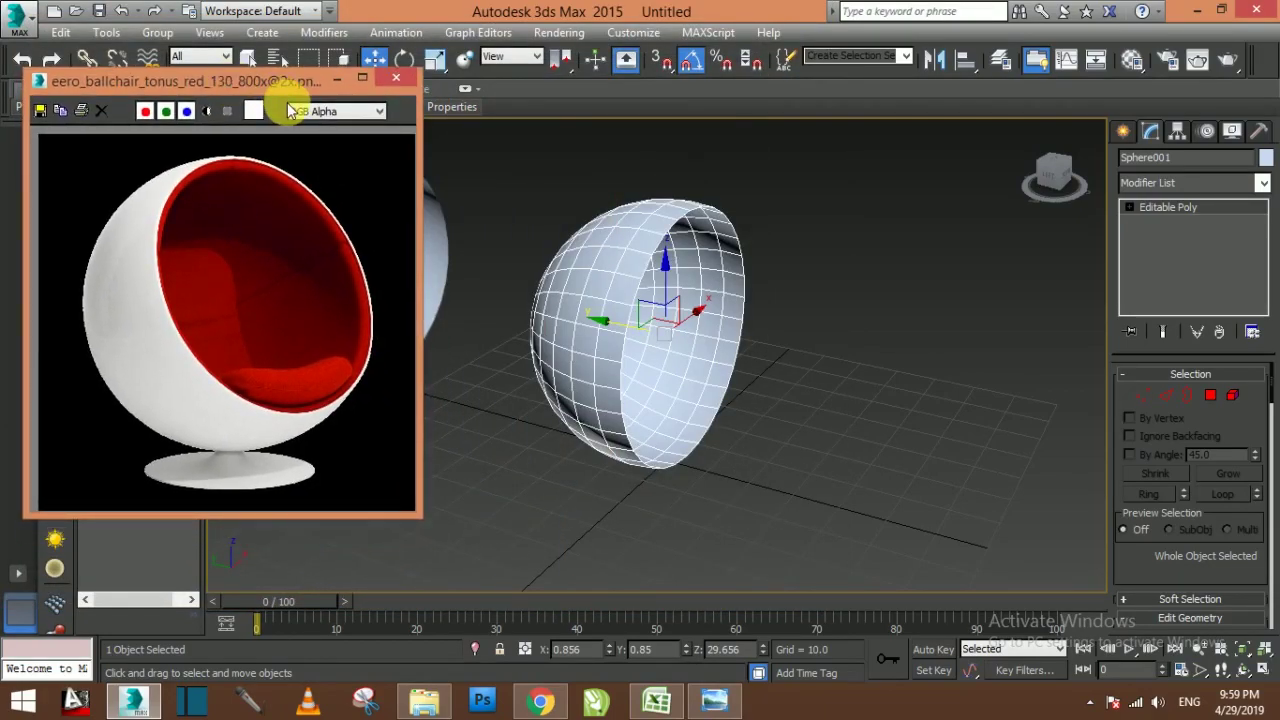
# Return to the viewport in Rotate mode and zoom in on the hemisphere
pyautogui.click(769, 323)
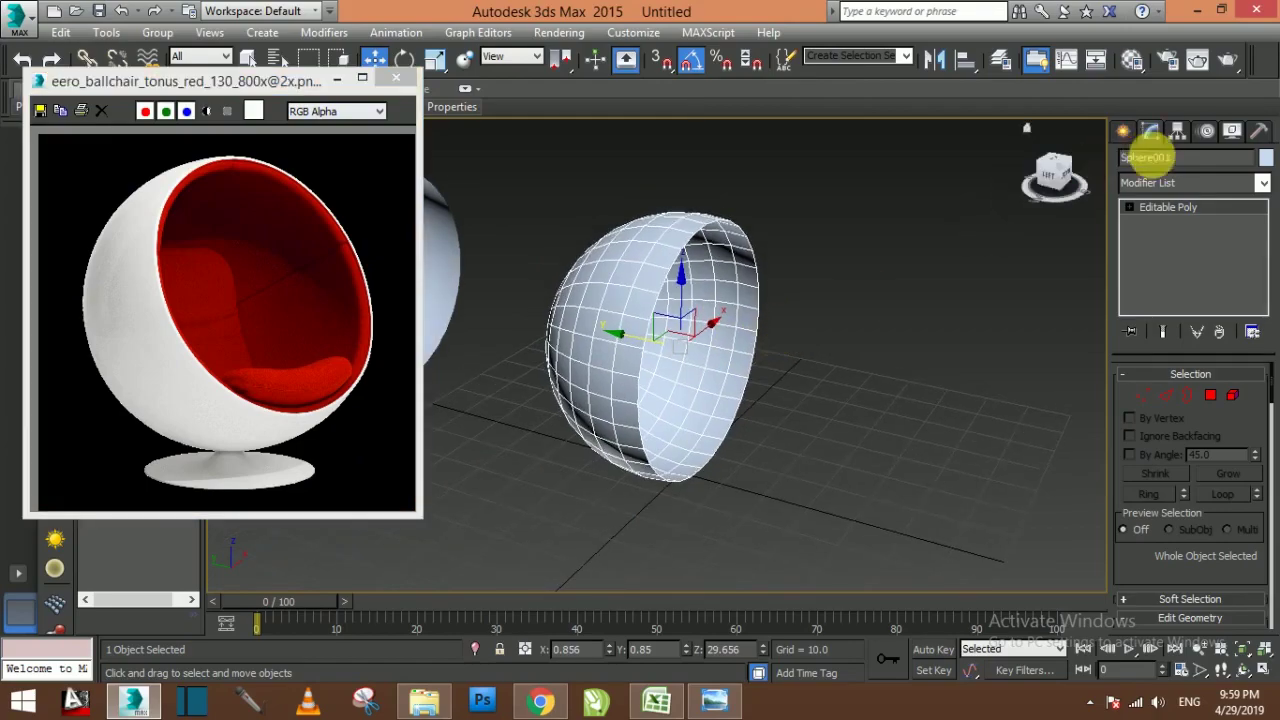
pyautogui.press('e')
pyautogui.scroll(1, 829, 286)
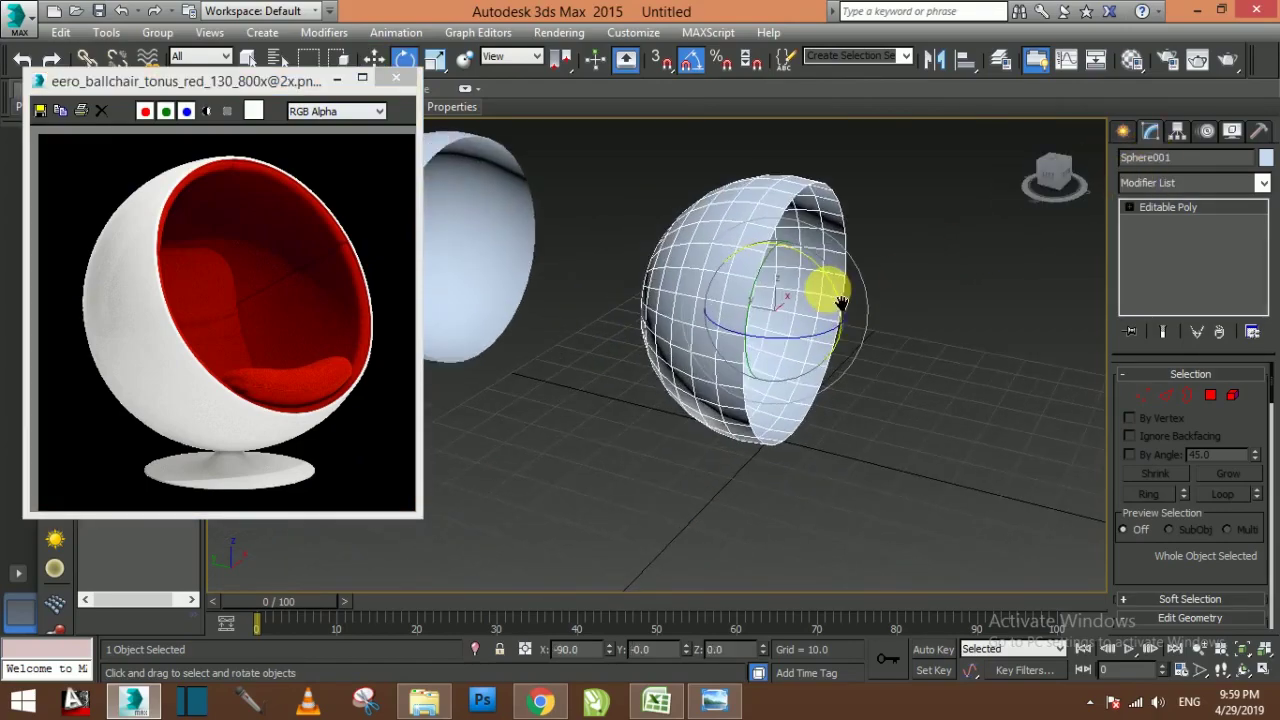
pyautogui.scroll(1, 809, 286)
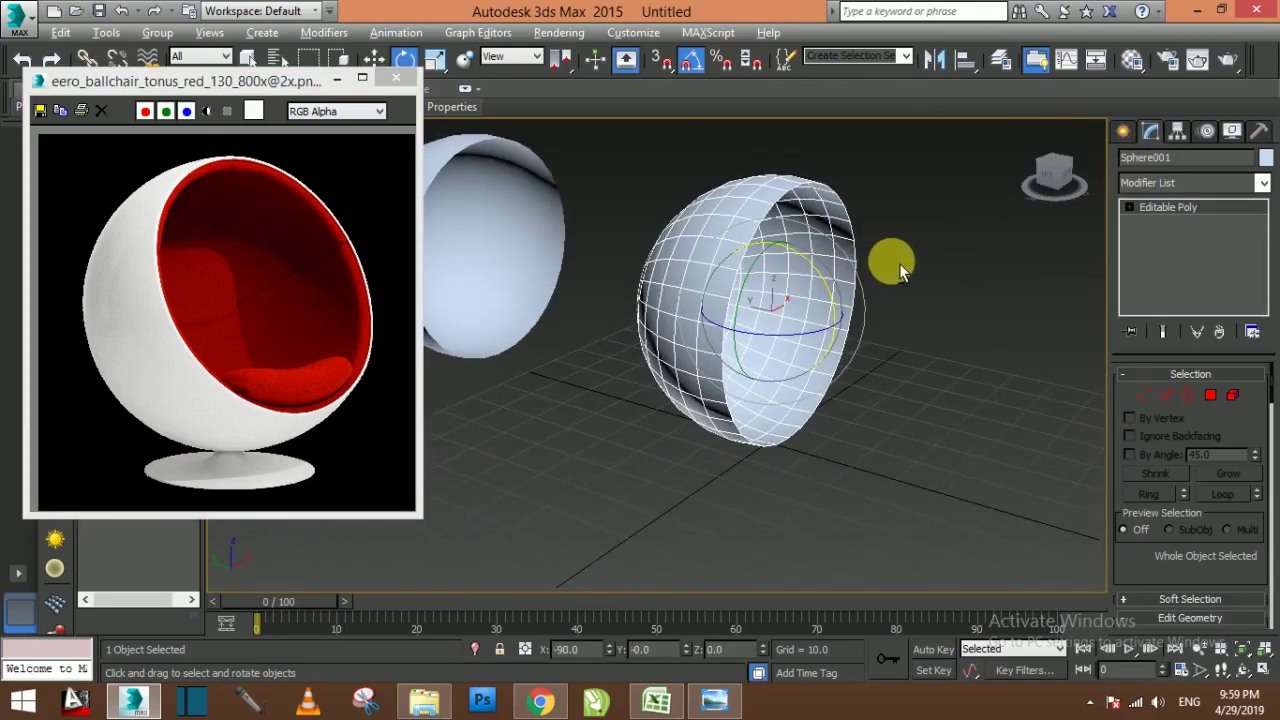
pyautogui.click(1157, 184)
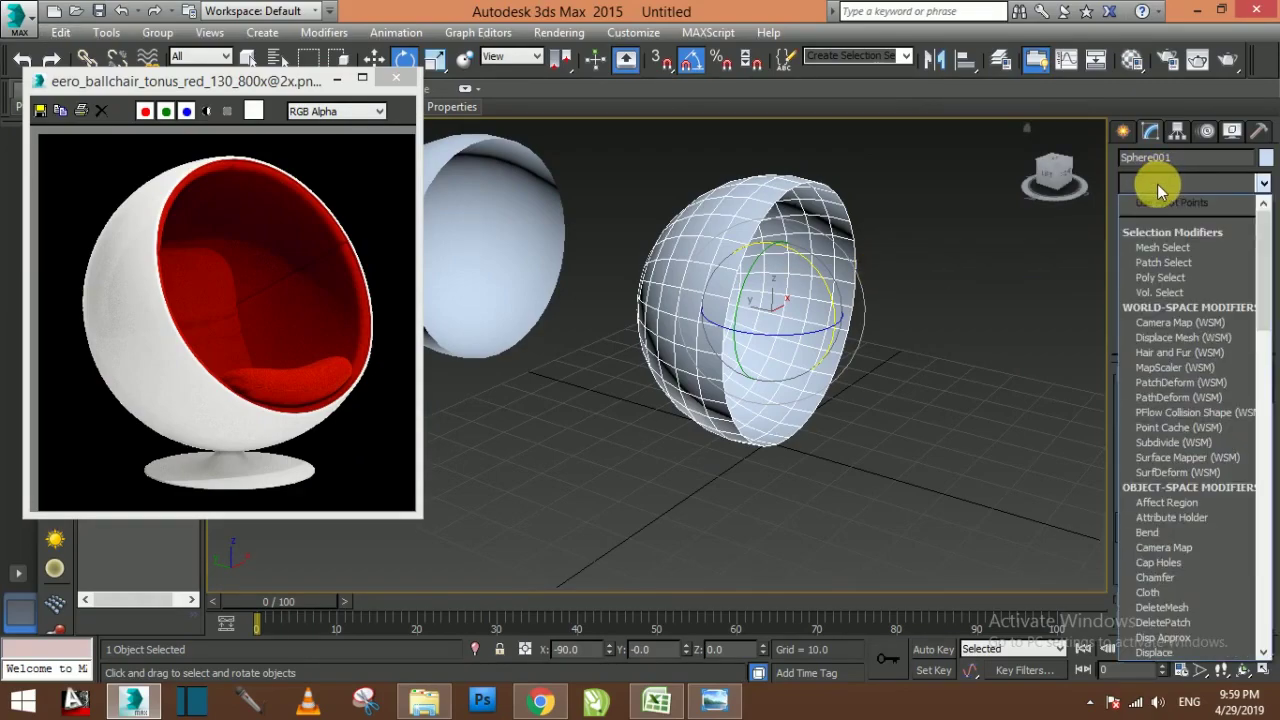
# Add a Shell modifier to the hemisphere with Outer Amount 3.07
pyautogui.press('s')
pyautogui.press('h')
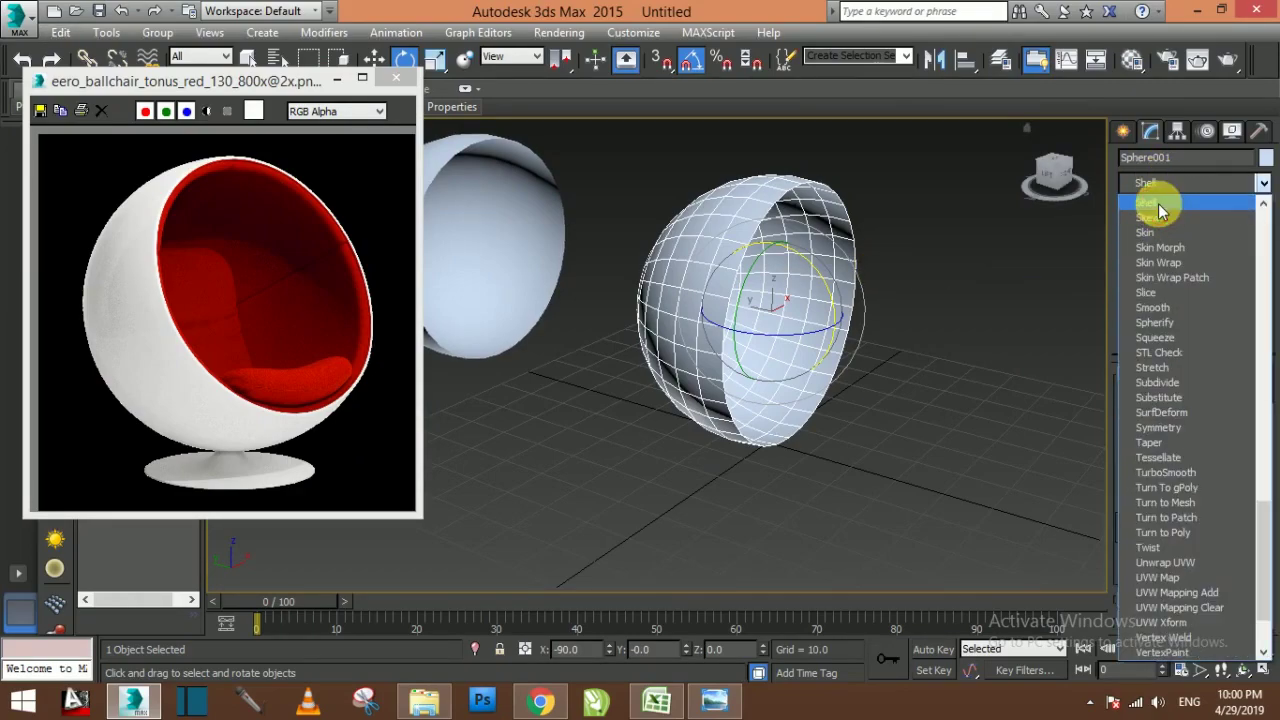
pyautogui.click(1162, 208)
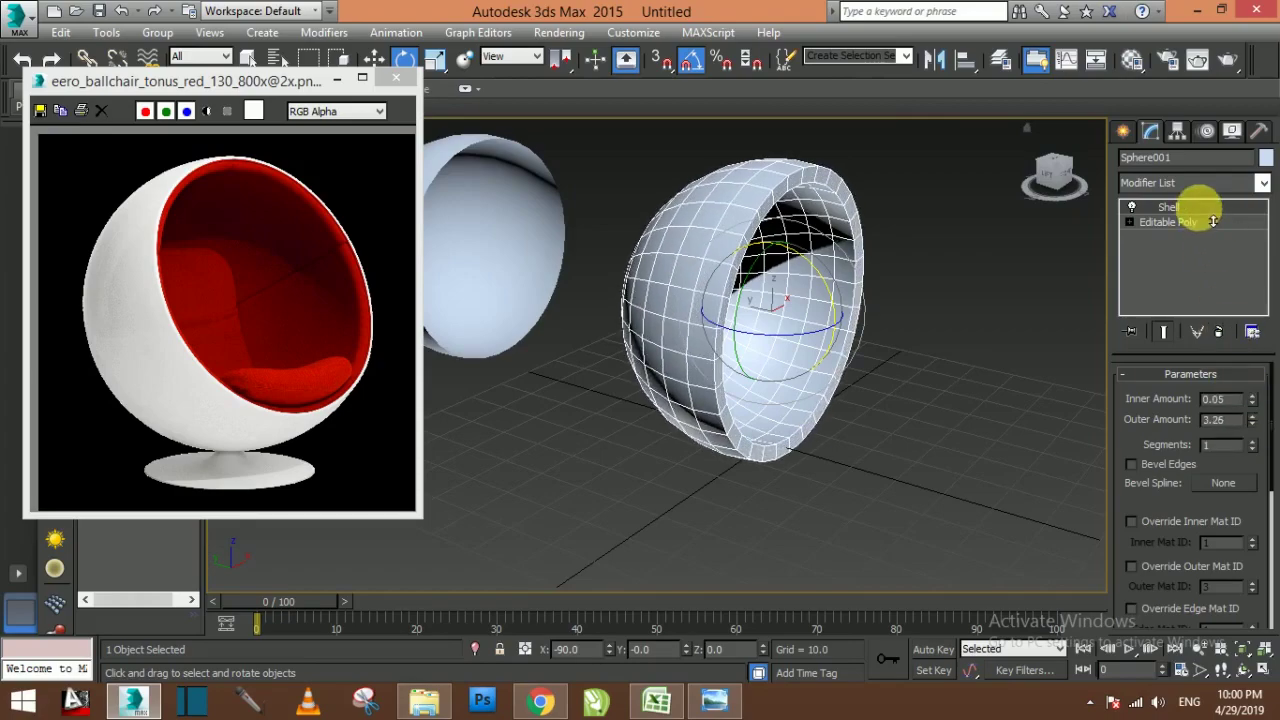
pyautogui.moveTo(1253, 425); pyautogui.dragTo(1160, 220)
# Maximize the Left wireframe viewport and zoom in
pyautogui.hotkey('alt', 'w')
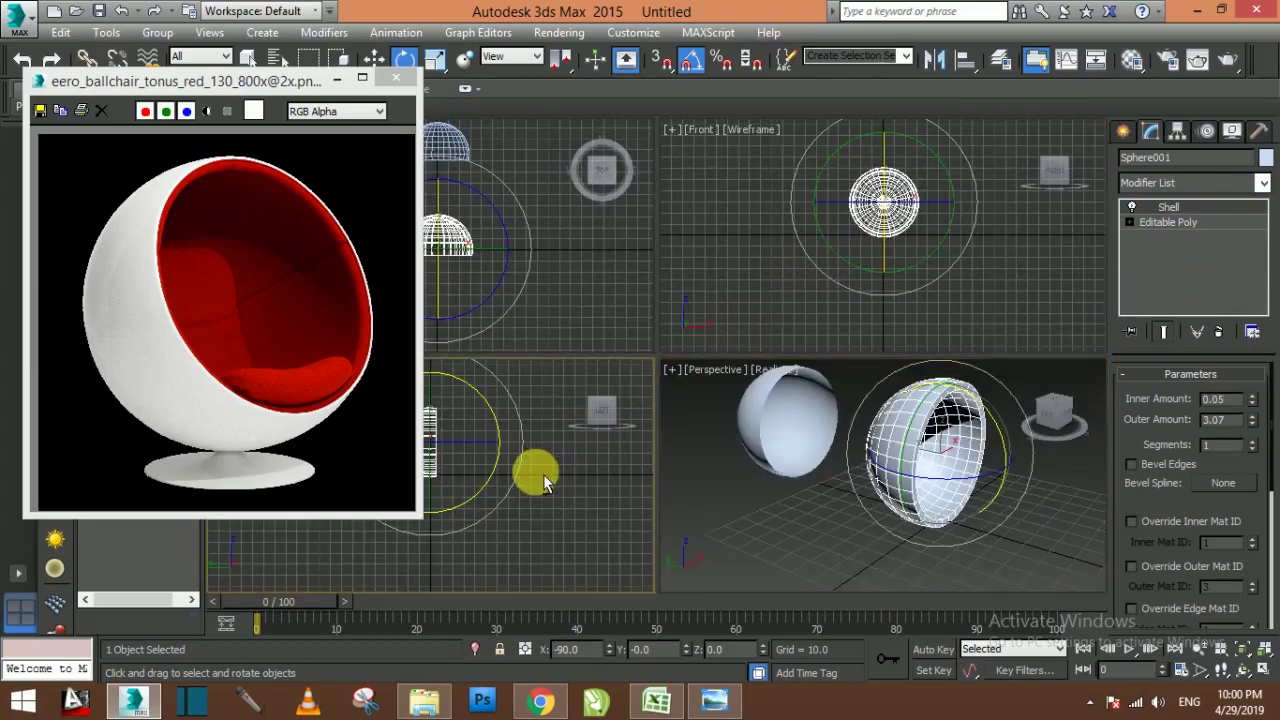
pyautogui.rightClick(534, 471)
pyautogui.hotkey('alt', 'w')
pyautogui.scroll(2, 757, 372)
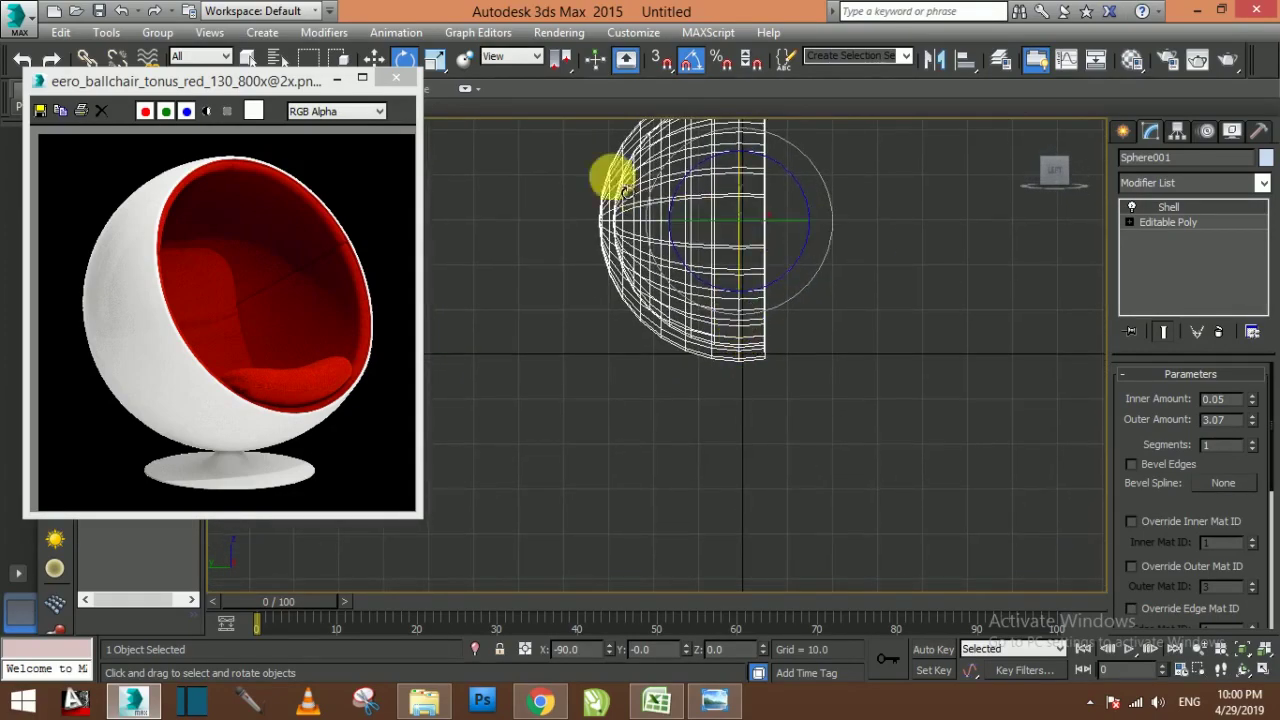
# Draw a line spline as the pedestal base profile
pyautogui.press('w')
pyautogui.click(1124, 132)
pyautogui.click(1151, 162)
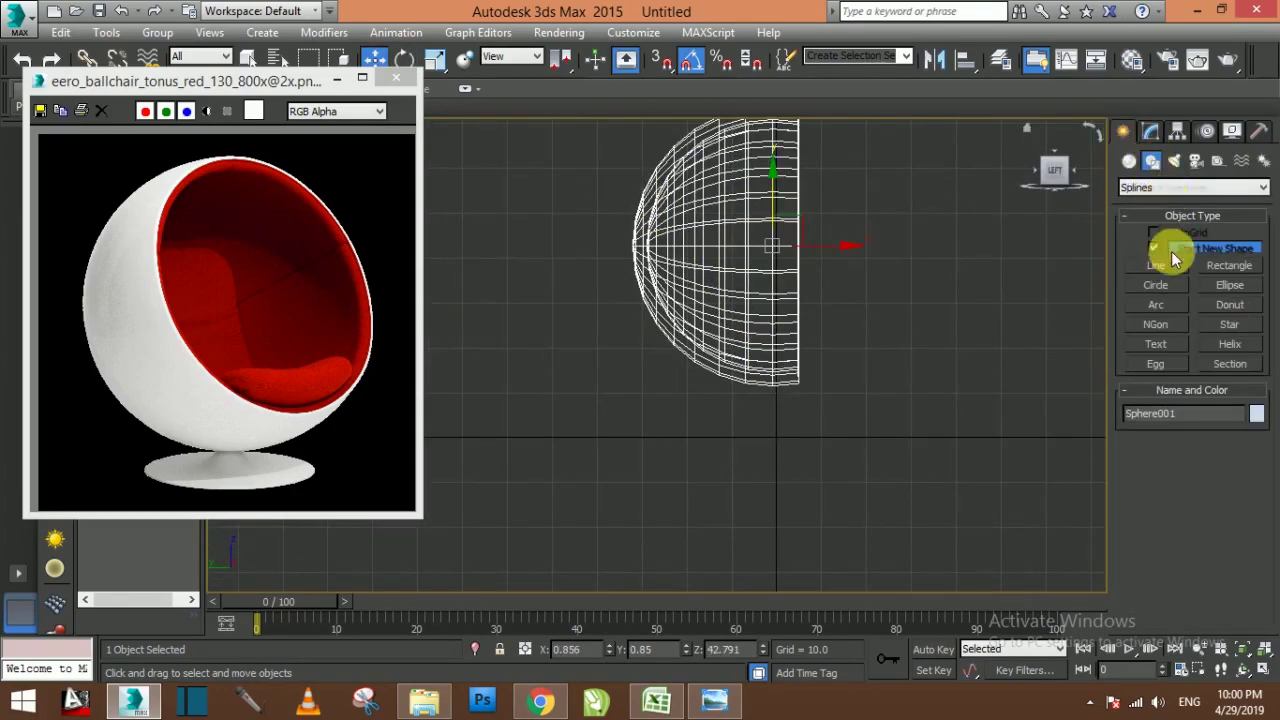
pyautogui.click(1161, 268)
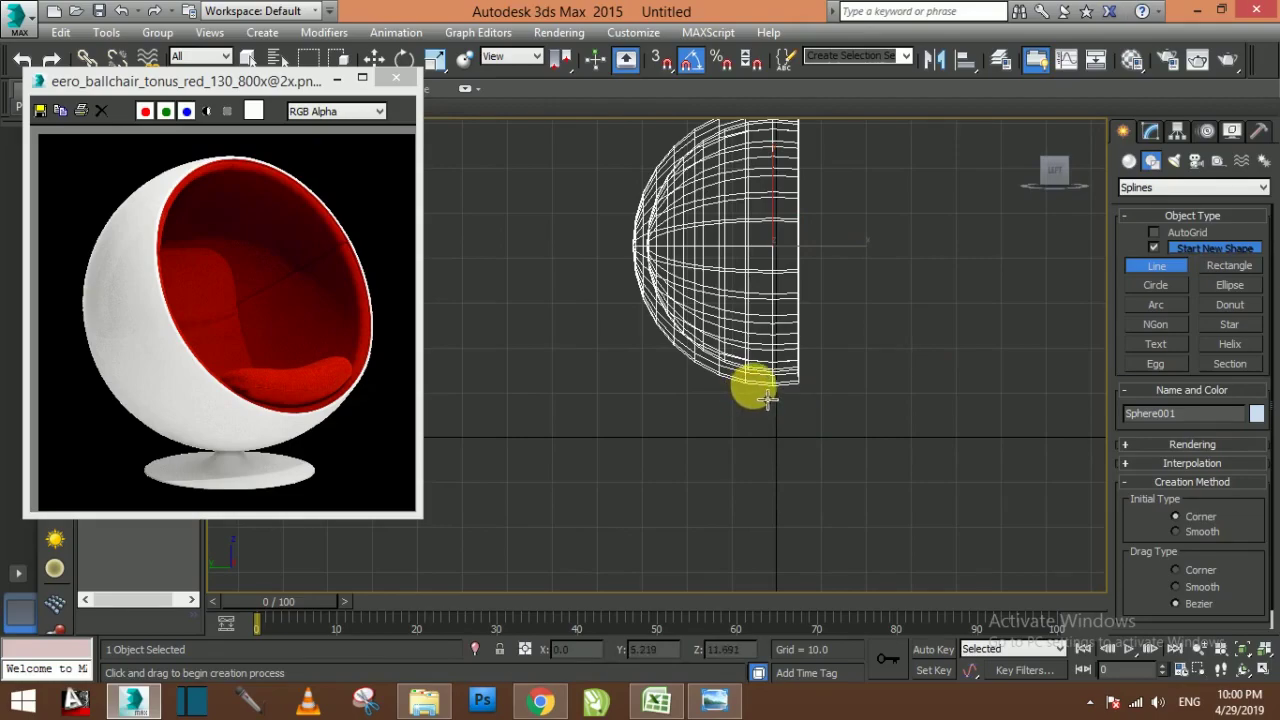
pyautogui.click(766, 399)
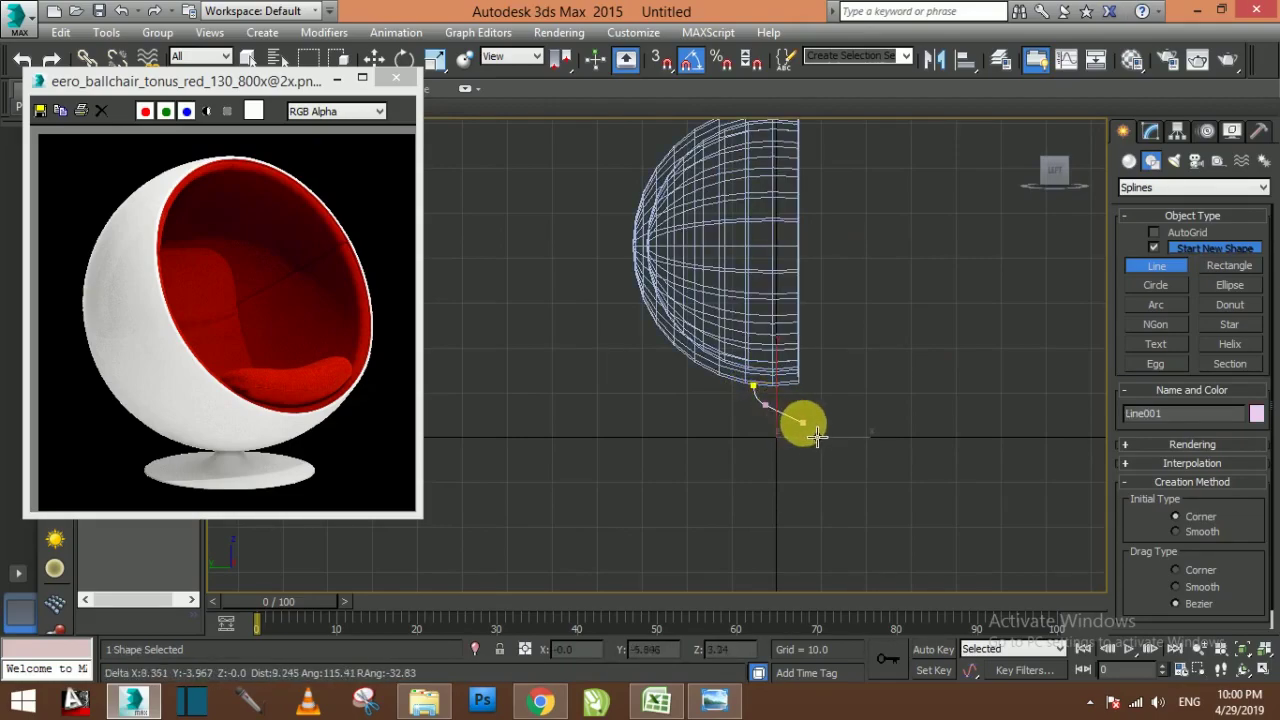
pyautogui.click(823, 448)
pyautogui.rightClick(825, 453)
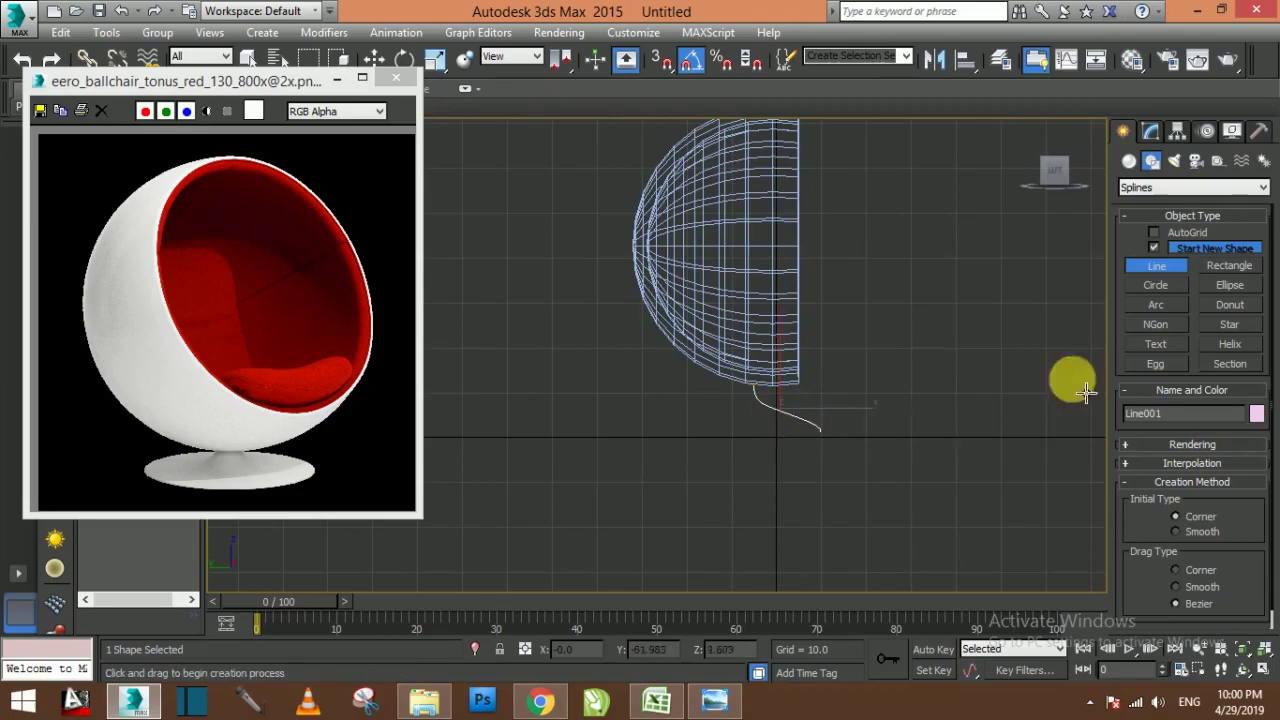
# Apply a 360-degree Lathe to the profile, aligned to Min
pyautogui.click(1150, 132)
pyautogui.click(1160, 184)
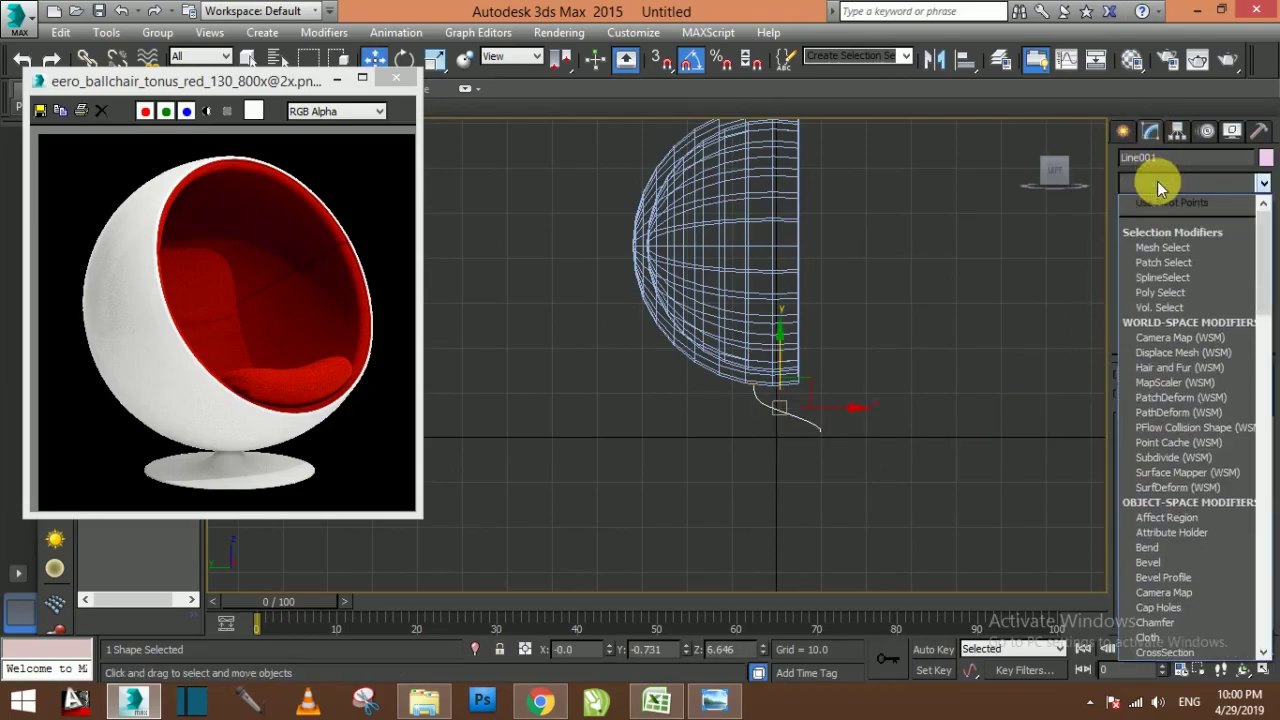
pyautogui.press('l')
pyautogui.click(1150, 203)
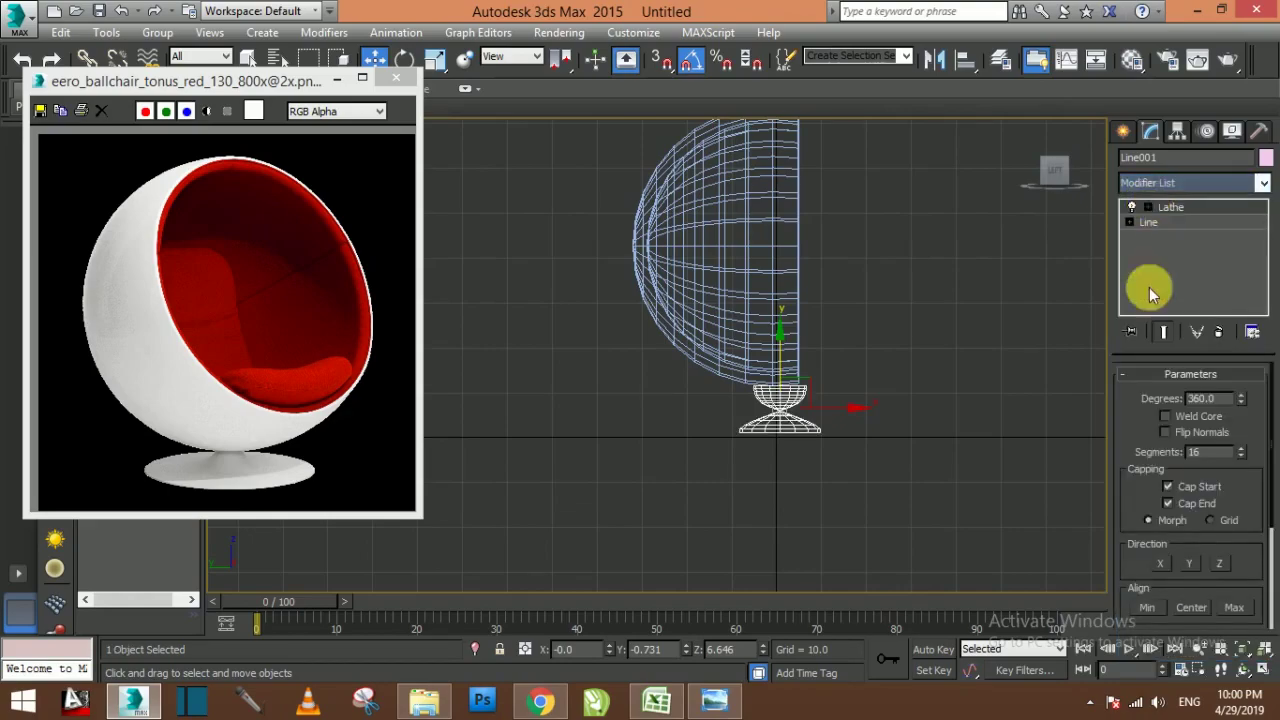
pyautogui.click(1150, 607)
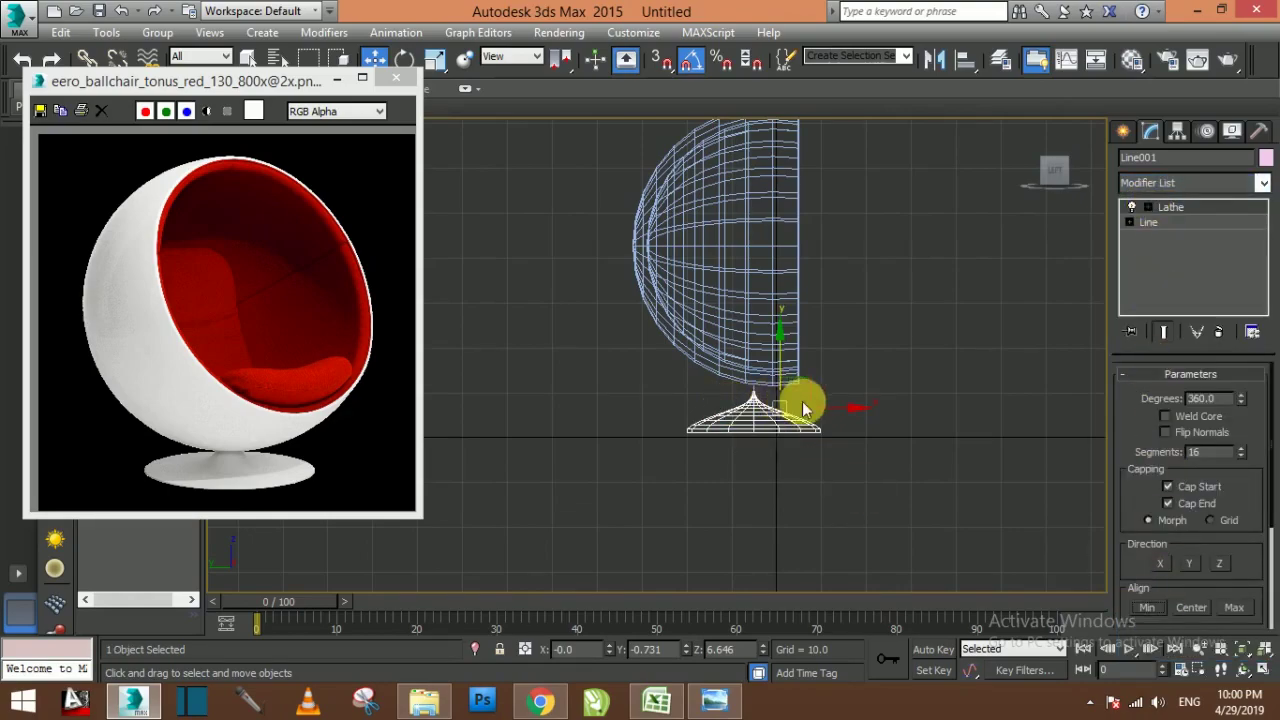
# Reposition the Lathe axis to shape the flared pedestal, then select Sphere001
pyautogui.click(1150, 222)
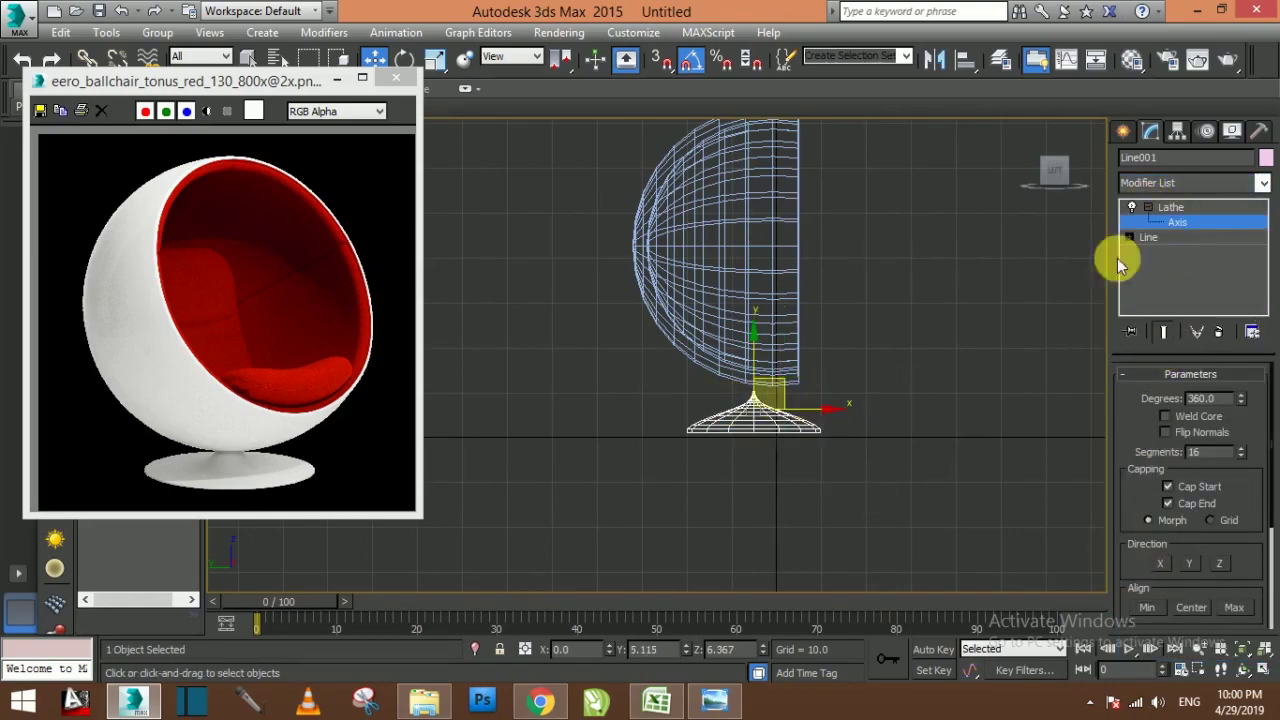
pyautogui.moveTo(830, 422); pyautogui.dragTo(823, 428)
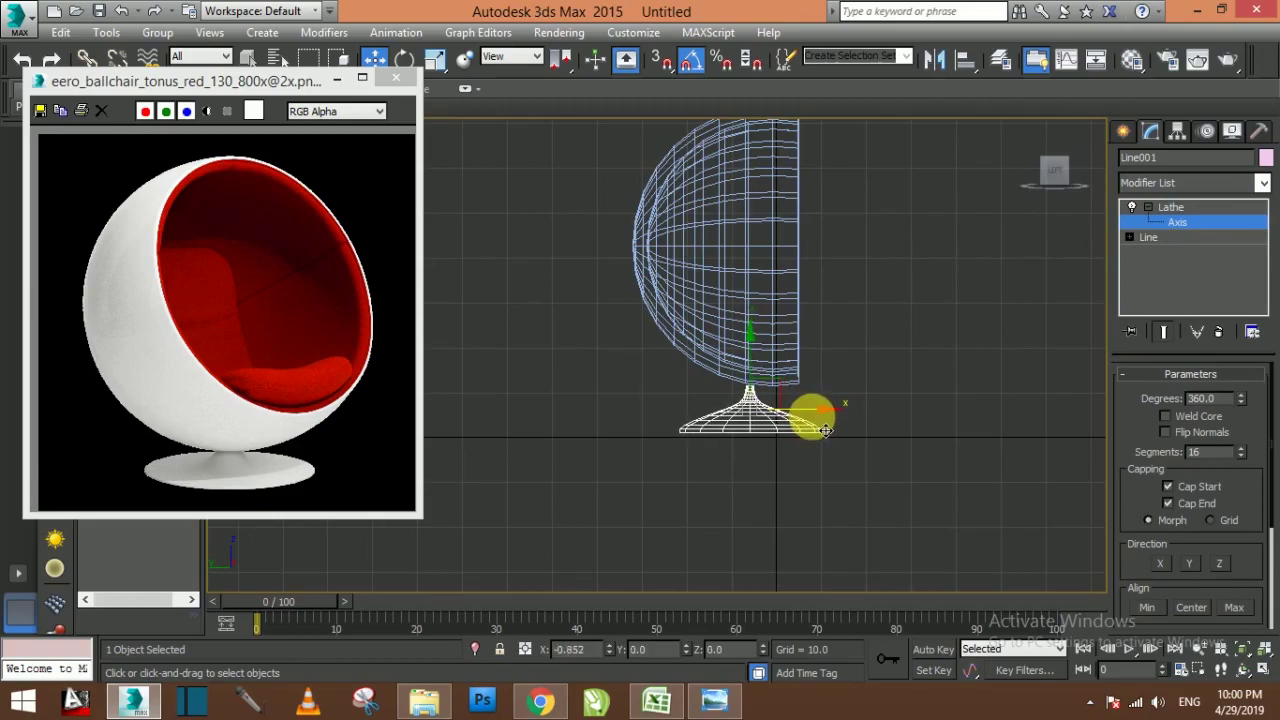
pyautogui.click(1170, 232)
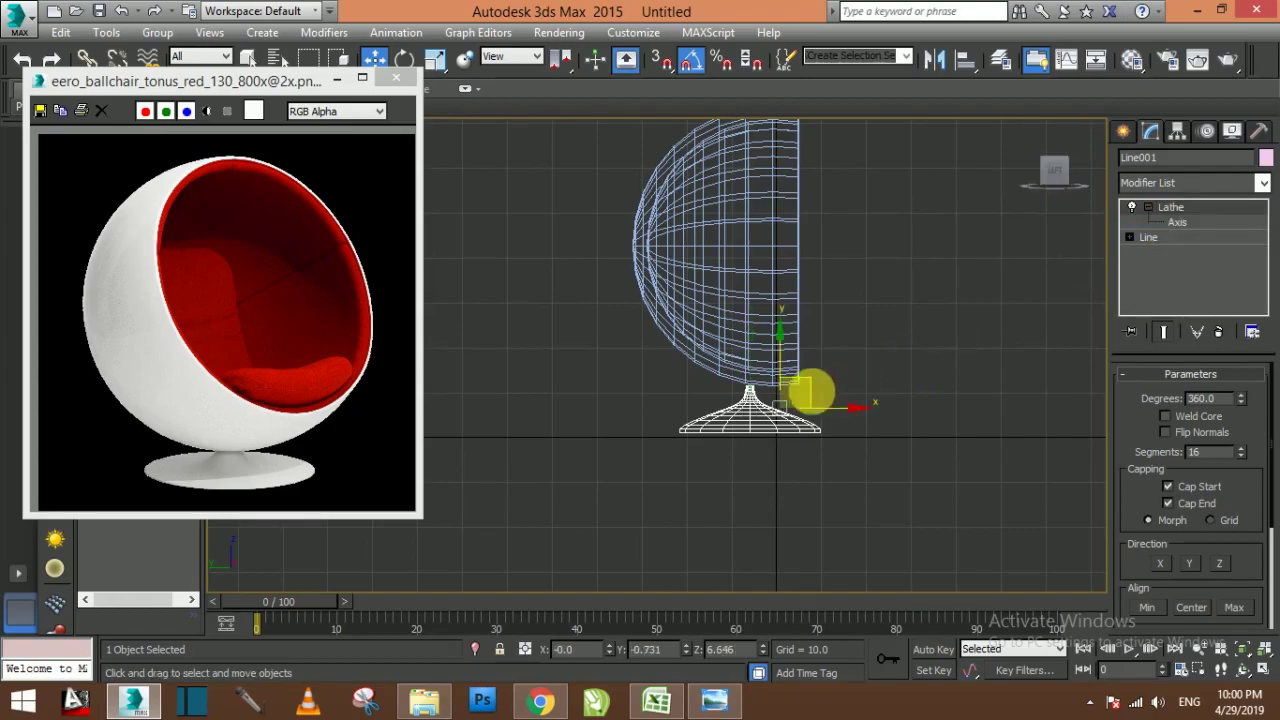
pyautogui.moveTo(790, 370); pyautogui.dragTo(798, 364)
pyautogui.moveTo(790, 304); pyautogui.dragTo(808, 334, button='middle')
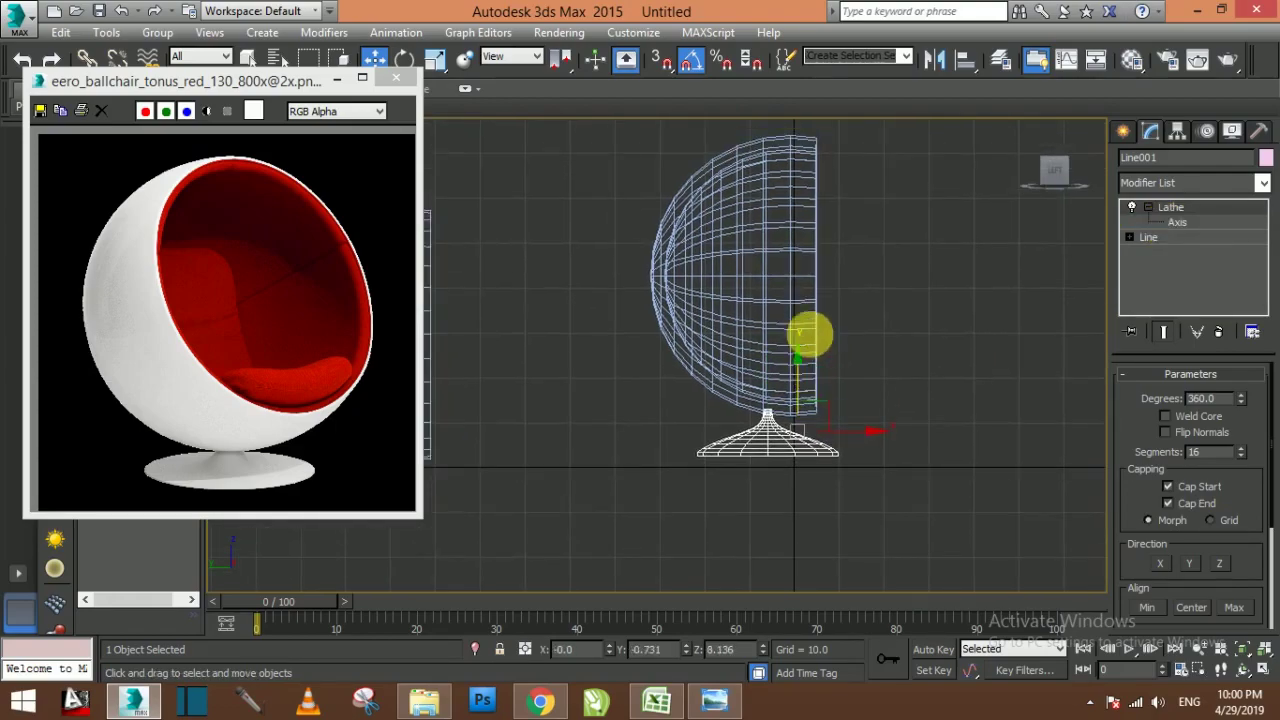
pyautogui.click(791, 306)
# Rotate the shell to about -100 degrees on X so its opening faces forward
pyautogui.press('e')
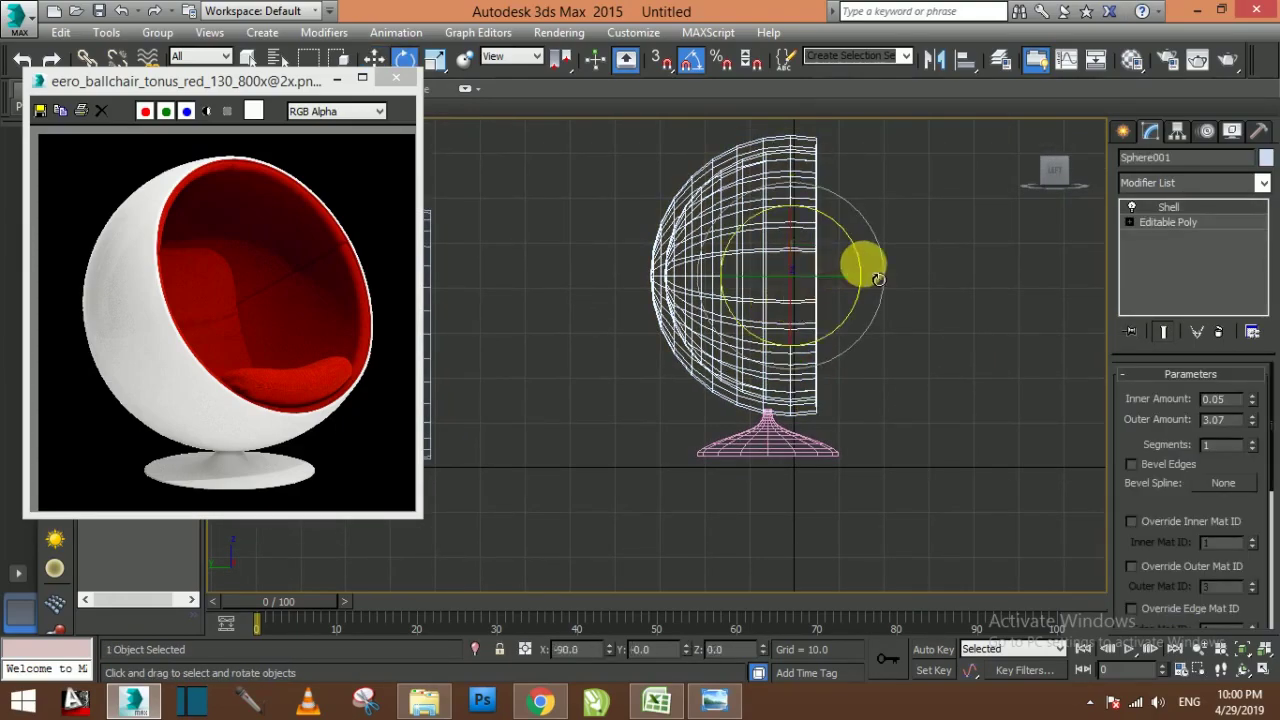
pyautogui.moveTo(878, 276); pyautogui.dragTo(866, 266)
pyautogui.hotkey('alt', 'w')
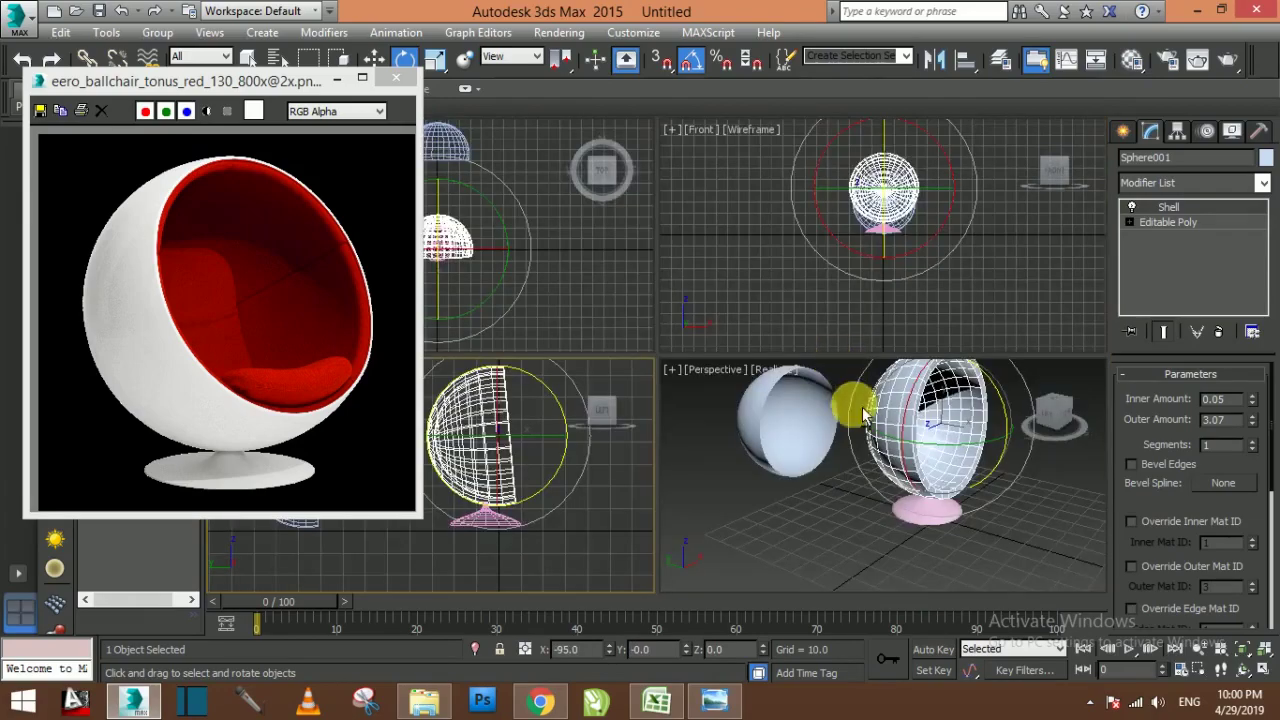
pyautogui.hotkey('alt', 'w')
pyautogui.moveTo(808, 402)
pyautogui.keyDown('alt'); pyautogui.mouseDown(button='middle')
pyautogui.moveTo(803, 446)
pyautogui.moveTo(867, 307)
pyautogui.mouseUp(button='middle'); pyautogui.keyUp('alt')
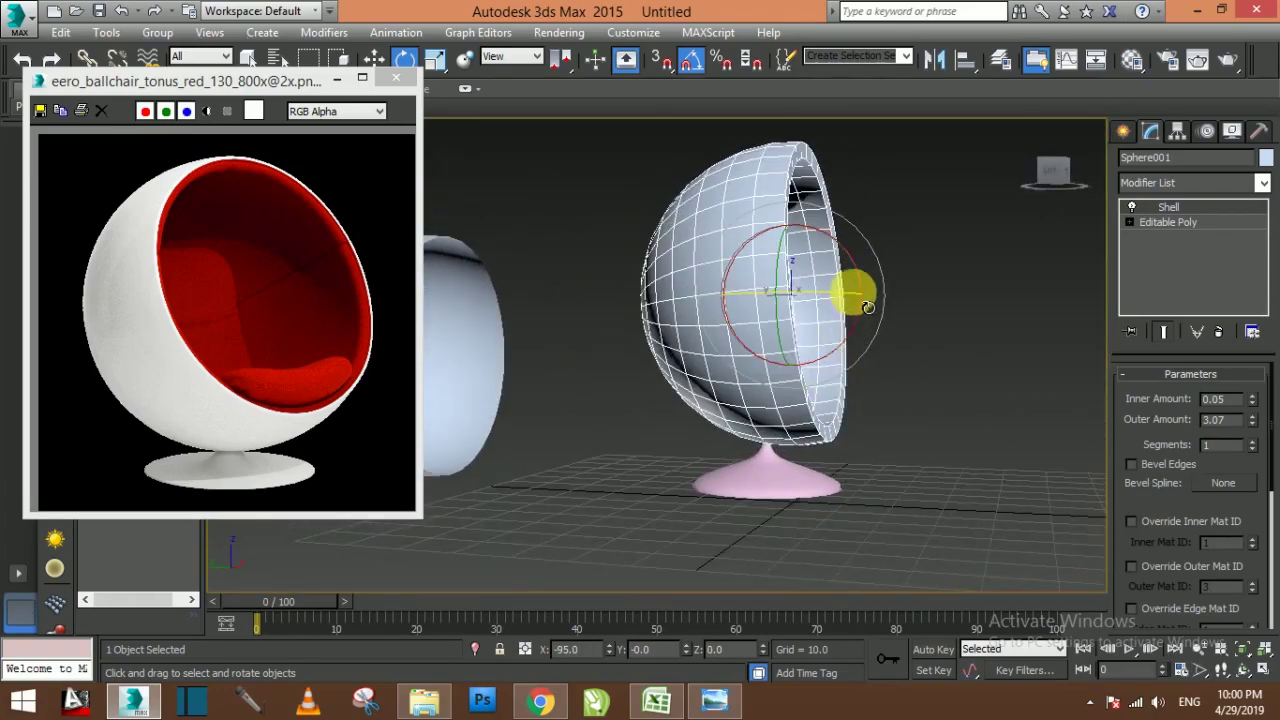
pyautogui.moveTo(873, 295); pyautogui.dragTo(872, 291)
pyautogui.keyDown('alt'); pyautogui.moveTo(872, 291); pyautogui.dragTo(828, 362, button='middle'); pyautogui.keyUp('alt')
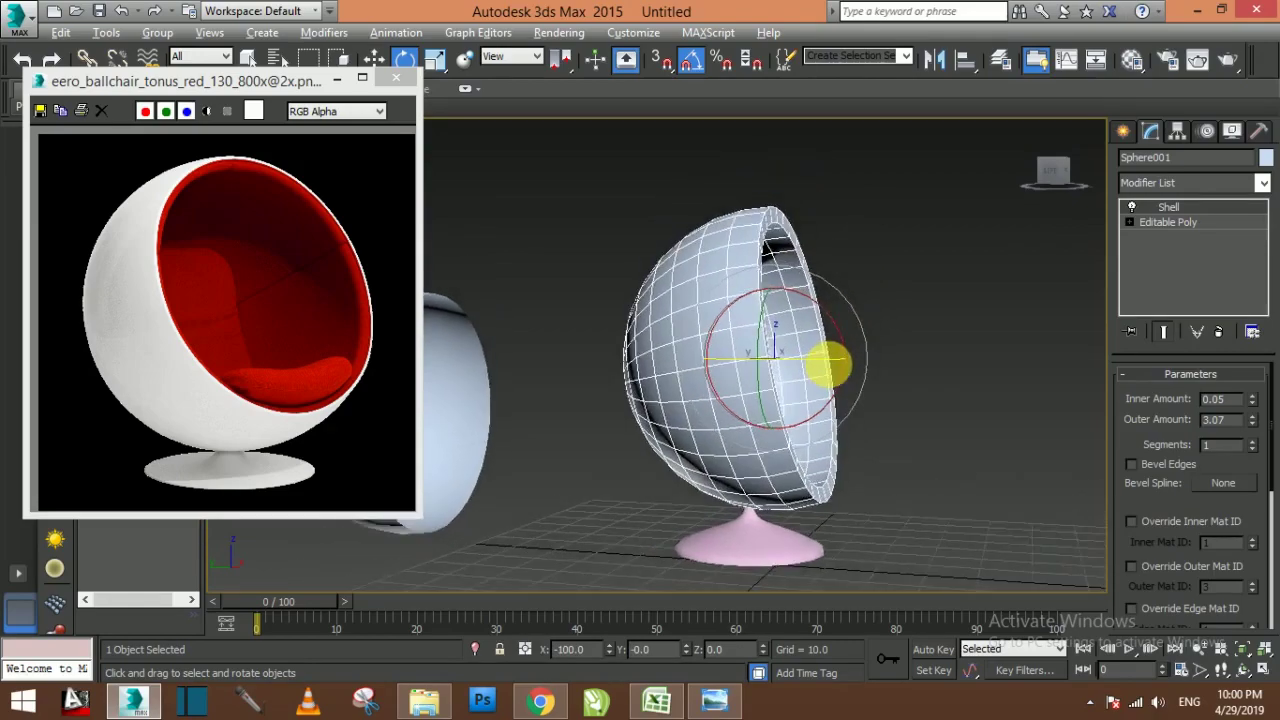
pyautogui.moveTo(828, 362); pyautogui.dragTo(786, 392)
pyautogui.keyDown('alt'); pyautogui.moveTo(786, 392); pyautogui.dragTo(801, 397, button='middle'); pyautogui.keyUp('alt')
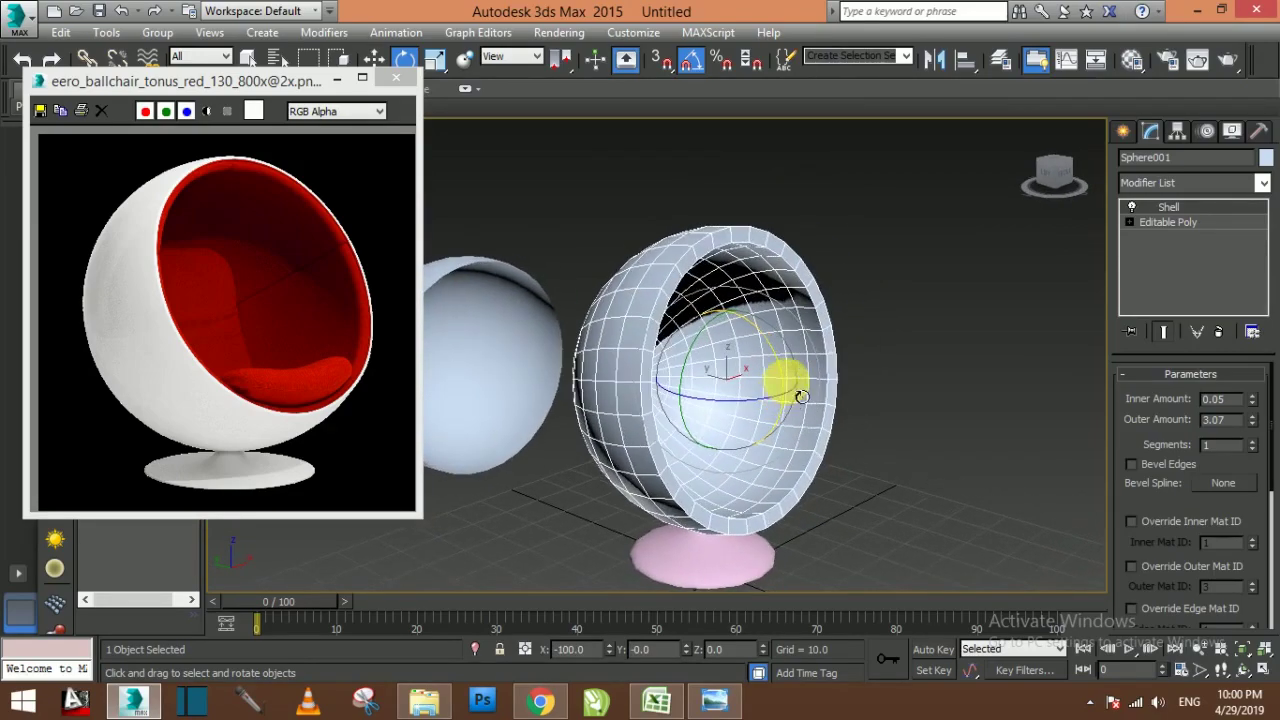
# Add TurboSmooth to the shell, then select the loose Sphere002
pyautogui.click(1157, 183)
pyautogui.scroll(-15, 1165, 280)
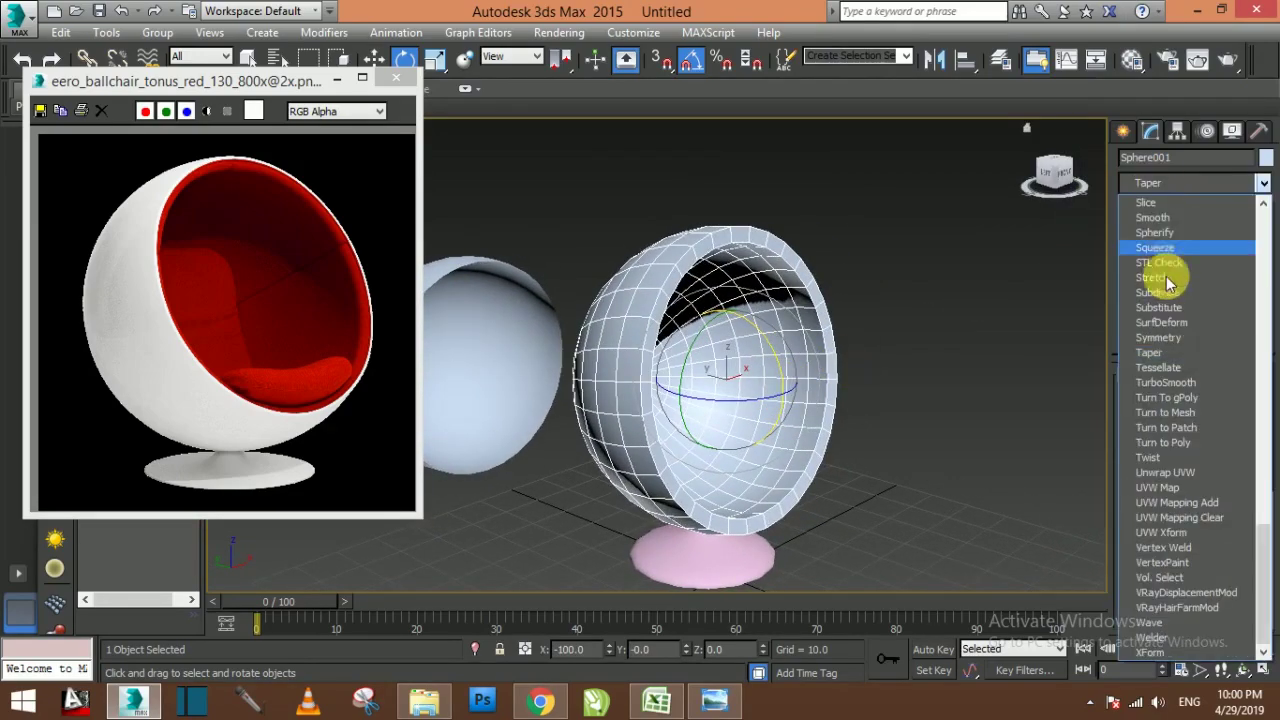
pyautogui.click(1163, 382)
pyautogui.click(1007, 340)
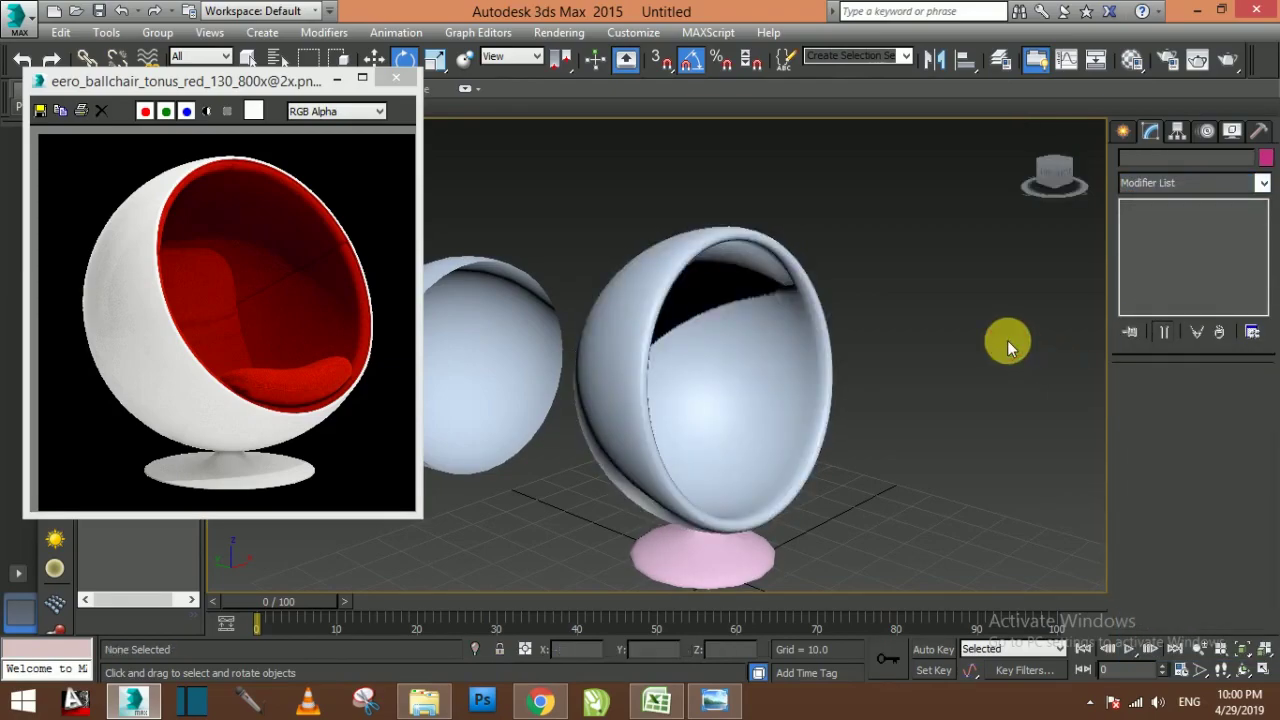
pyautogui.moveTo(812, 397)
pyautogui.keyDown('alt'); pyautogui.mouseDown(button='middle')
pyautogui.moveTo(866, 362)
pyautogui.moveTo(782, 389)
pyautogui.mouseUp(button='middle'); pyautogui.keyUp('alt')
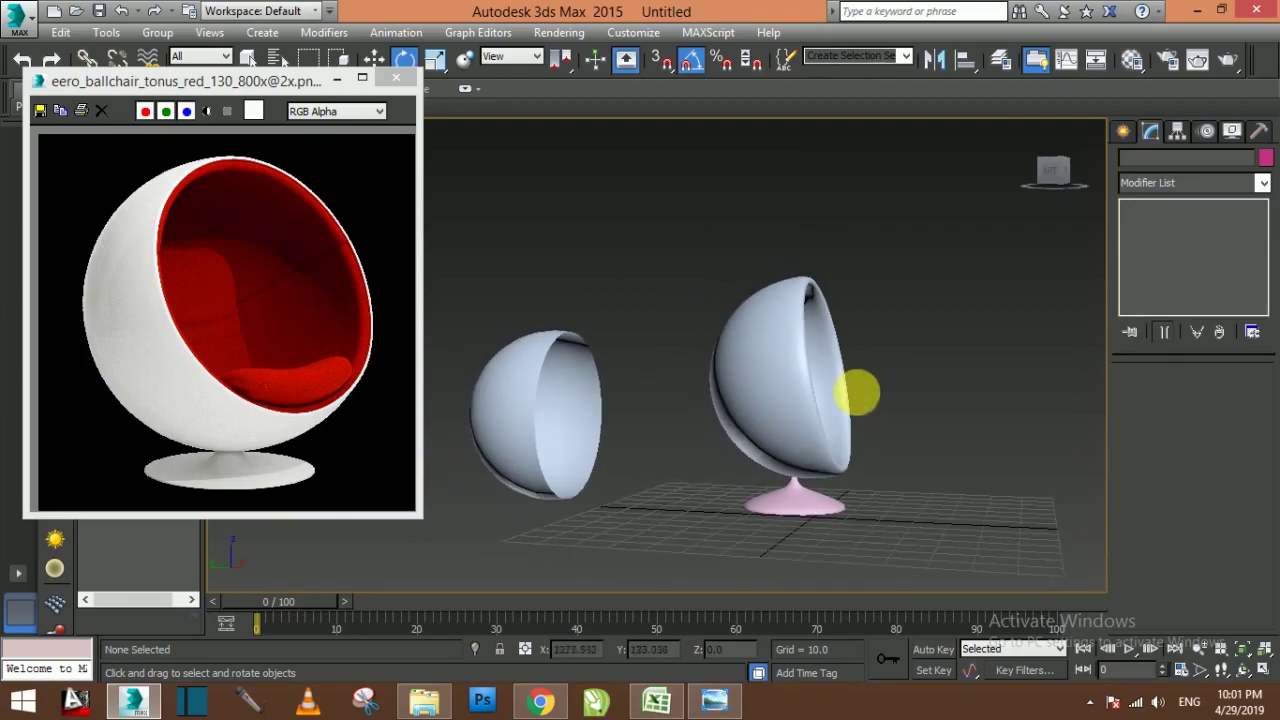
pyautogui.click(663, 406)
# Move Sphere002 over into the ball chair shell
pyautogui.moveTo(754, 423)
pyautogui.keyDown('alt'); pyautogui.mouseDown(button='middle')
pyautogui.moveTo(715, 416)
pyautogui.moveTo(751, 437)
pyautogui.mouseUp(button='middle'); pyautogui.keyUp('alt')
pyautogui.press('w')
pyautogui.moveTo(577, 425)
pyautogui.mouseDown()
pyautogui.moveTo(822, 455)
pyautogui.moveTo(868, 380)
pyautogui.mouseUp()
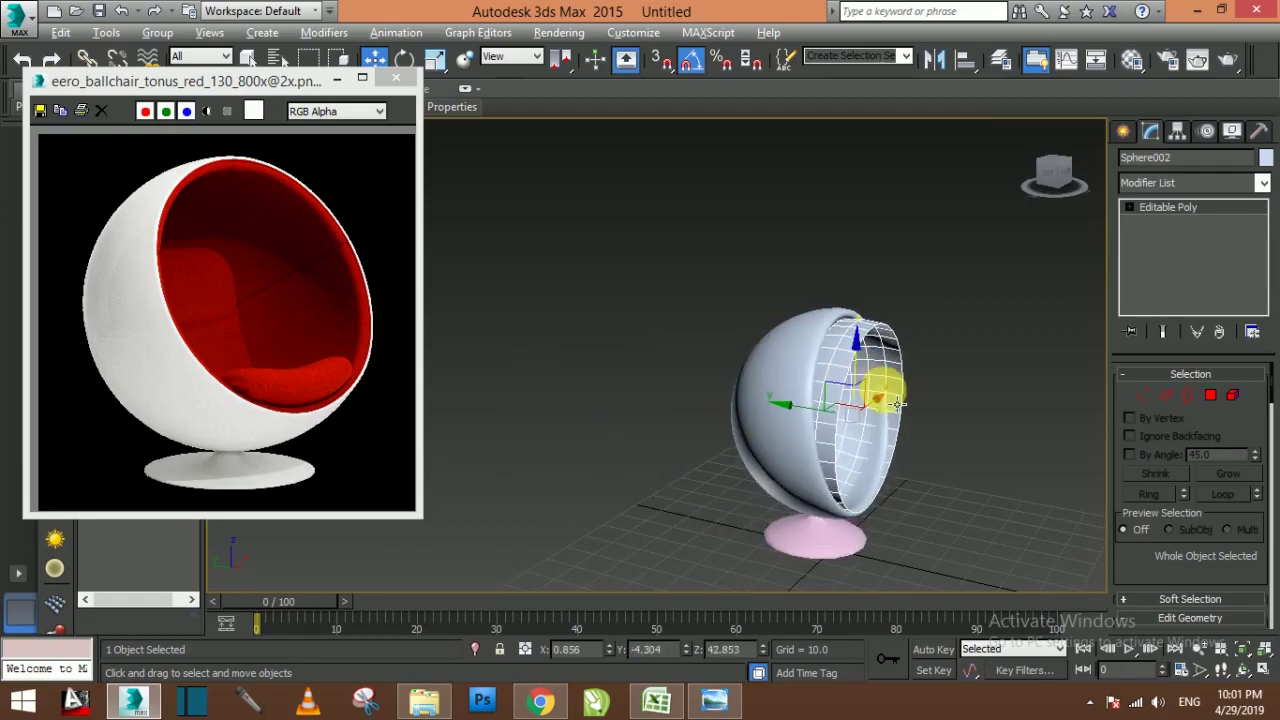
pyautogui.scroll(5, 898, 403)
pyautogui.moveTo(900, 378)
pyautogui.keyDown('alt'); pyautogui.mouseDown(button='middle')
pyautogui.moveTo(894, 400)
pyautogui.moveTo(878, 380)
pyautogui.mouseUp(button='middle'); pyautogui.keyUp('alt')
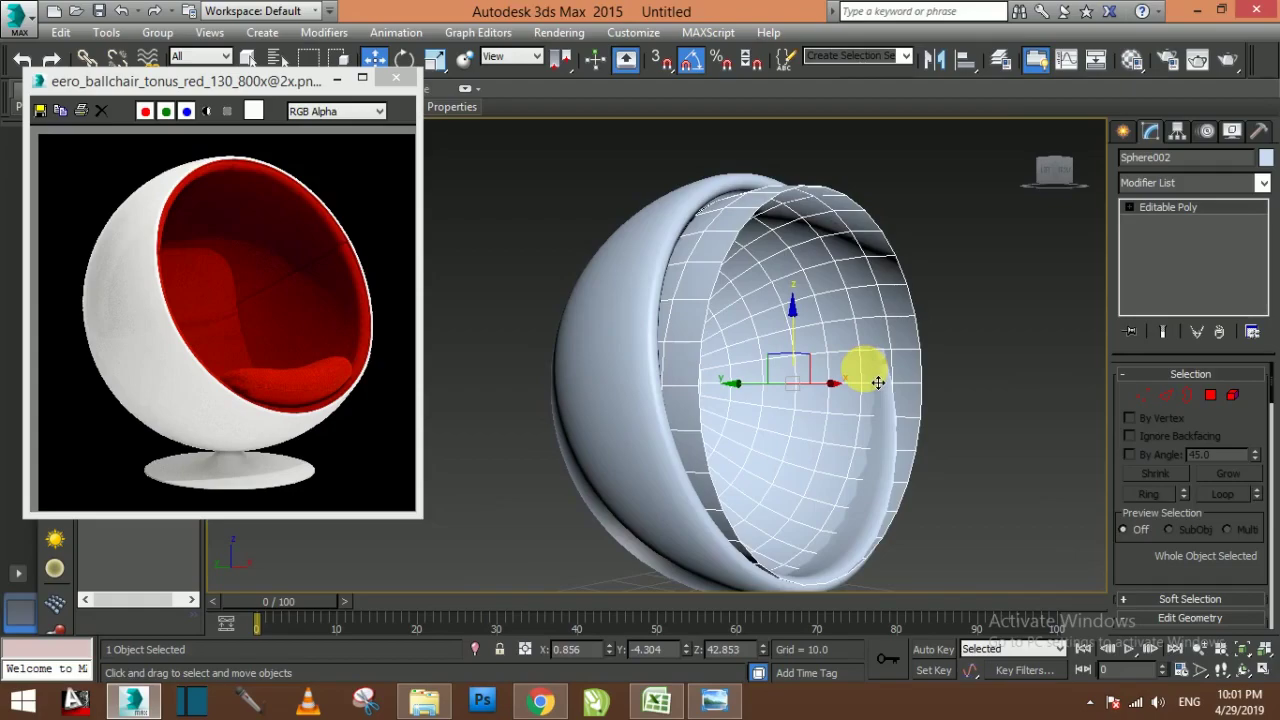
# Tilt Sphere002 15 degrees about X and slide it along Y into the shell
pyautogui.press('e')
pyautogui.moveTo(869, 373); pyautogui.dragTo(863, 361)
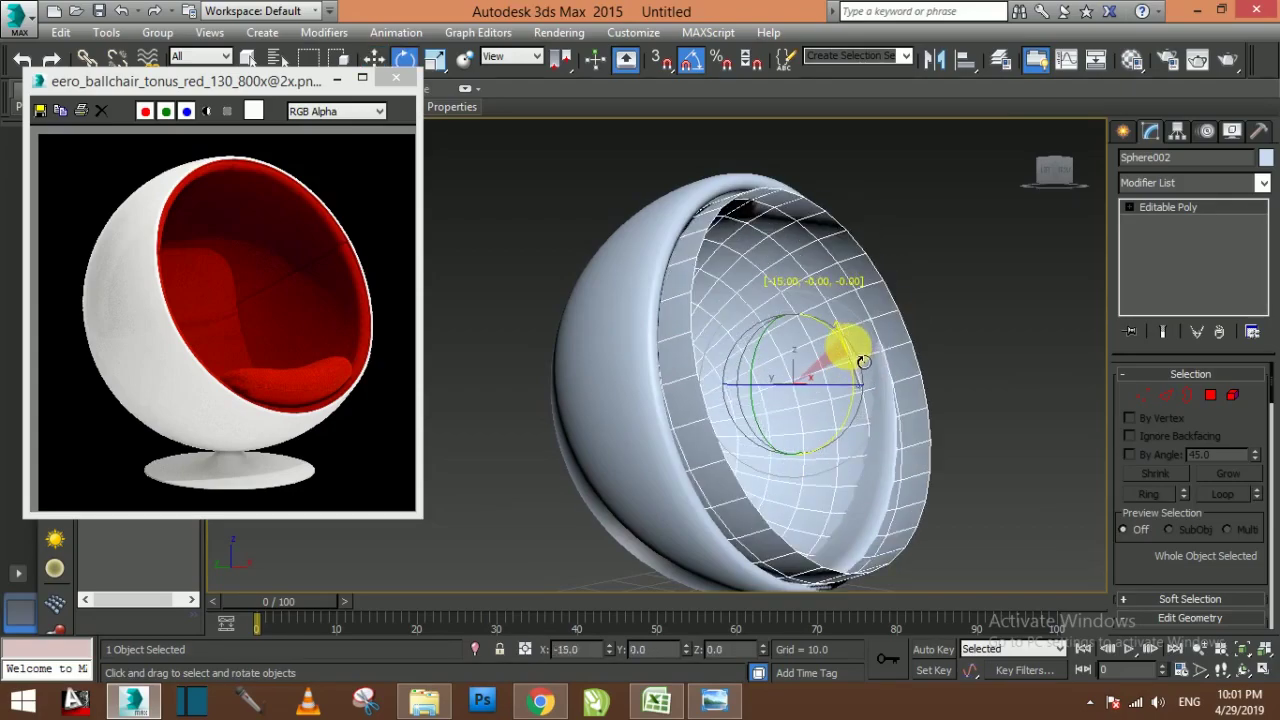
pyautogui.press('w')
pyautogui.keyDown('alt'); pyautogui.moveTo(843, 410); pyautogui.dragTo(906, 444, button='middle'); pyautogui.keyUp('alt')
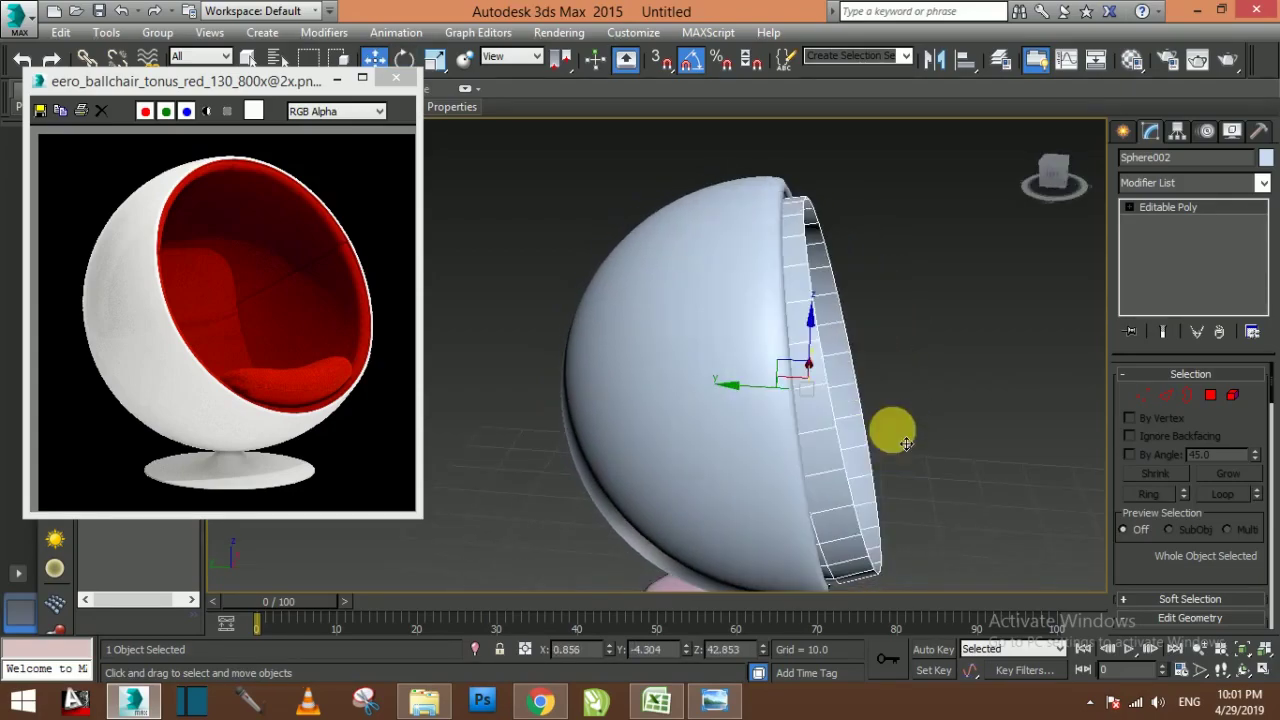
pyautogui.moveTo(776, 410); pyautogui.dragTo(755, 414)
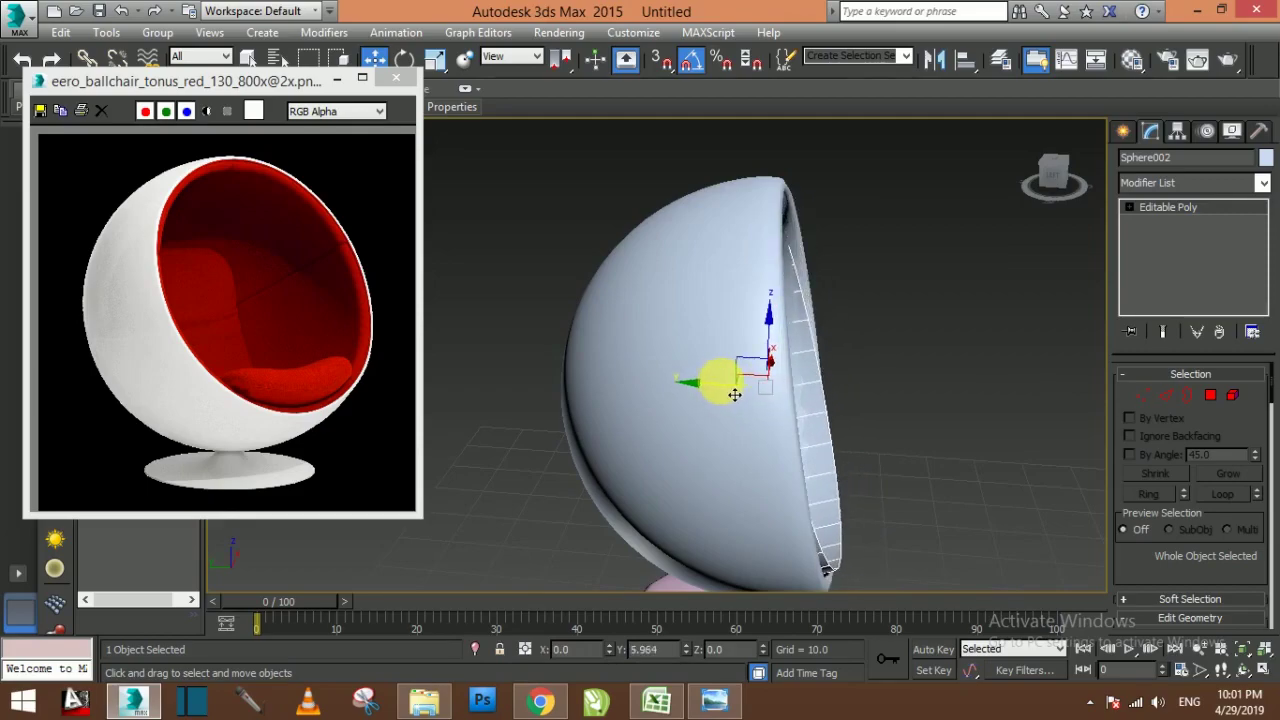
pyautogui.moveTo(755, 414)
pyautogui.keyDown('alt'); pyautogui.mouseDown(button='middle')
pyautogui.moveTo(757, 343)
pyautogui.moveTo(782, 372)
pyautogui.mouseUp(button='middle'); pyautogui.keyUp('alt')
# Rotate Sphere002 another 5 degrees on X and scale it to 95%
pyautogui.press('e')
pyautogui.moveTo(796, 356); pyautogui.dragTo(809, 359)
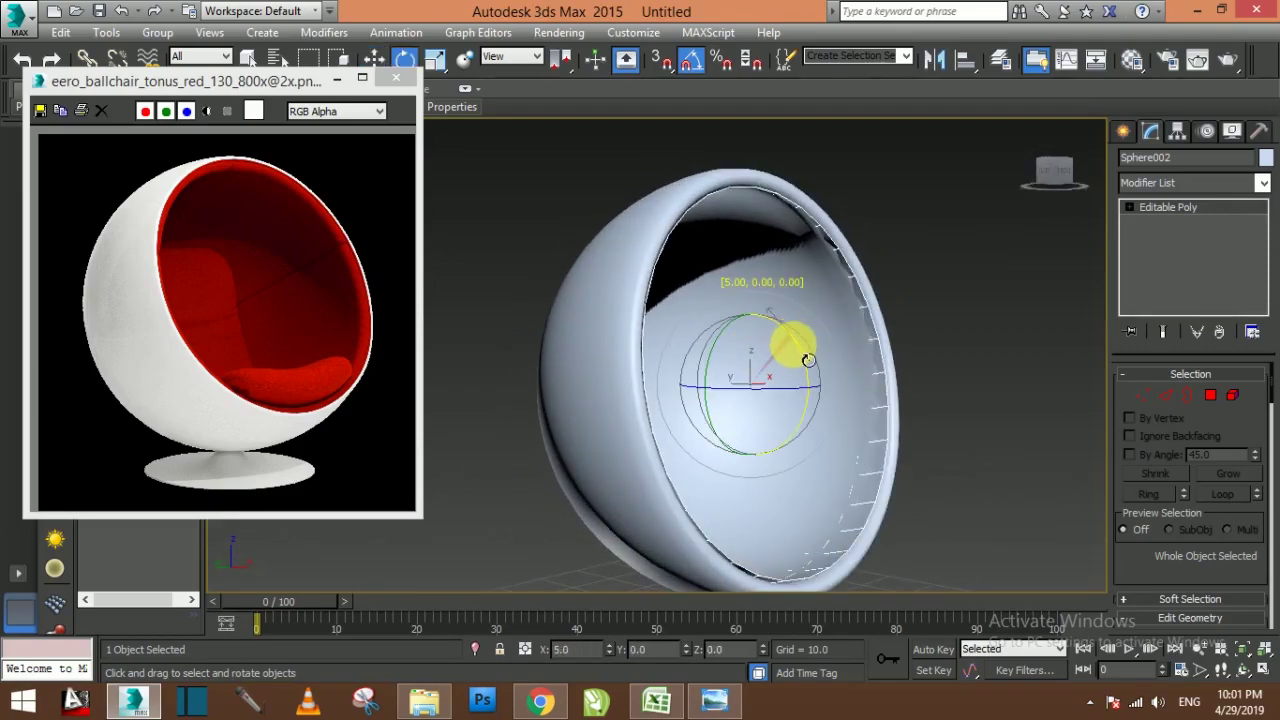
pyautogui.press('r')
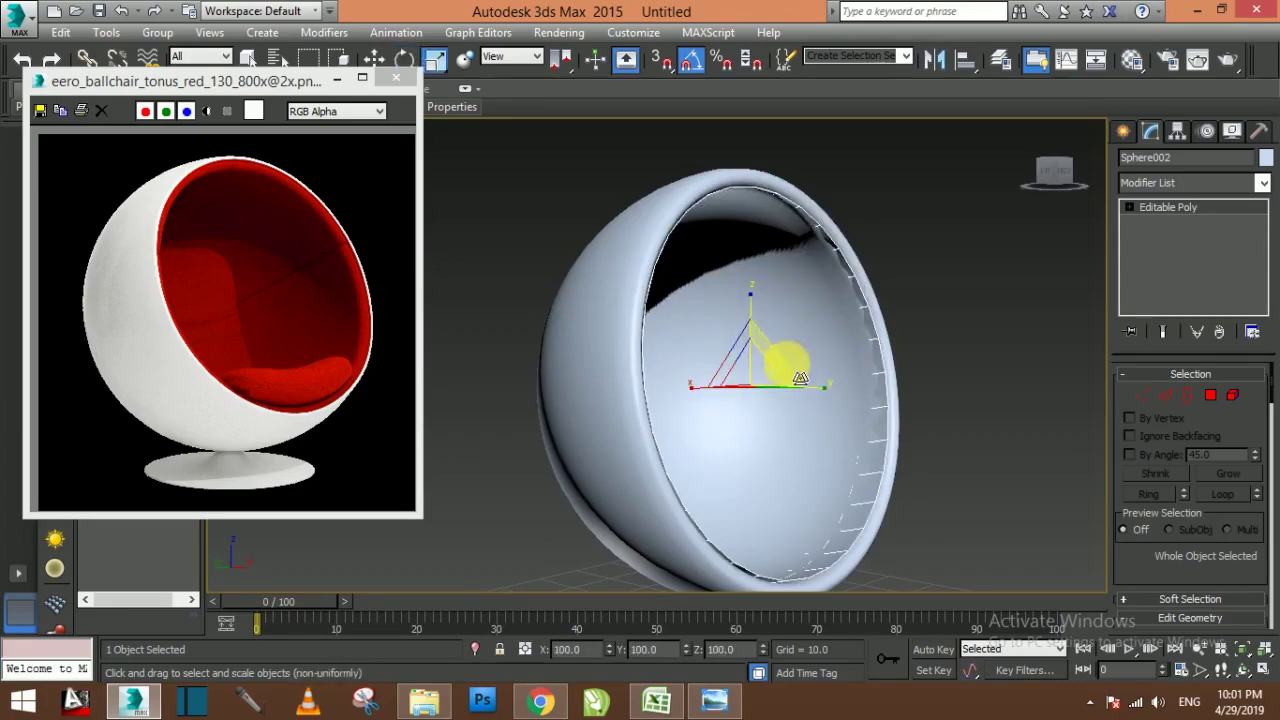
pyautogui.moveTo(778, 376)
pyautogui.mouseDown()
pyautogui.moveTo(780, 390)
pyautogui.moveTo(732, 393)
pyautogui.mouseUp()
pyautogui.press('w')
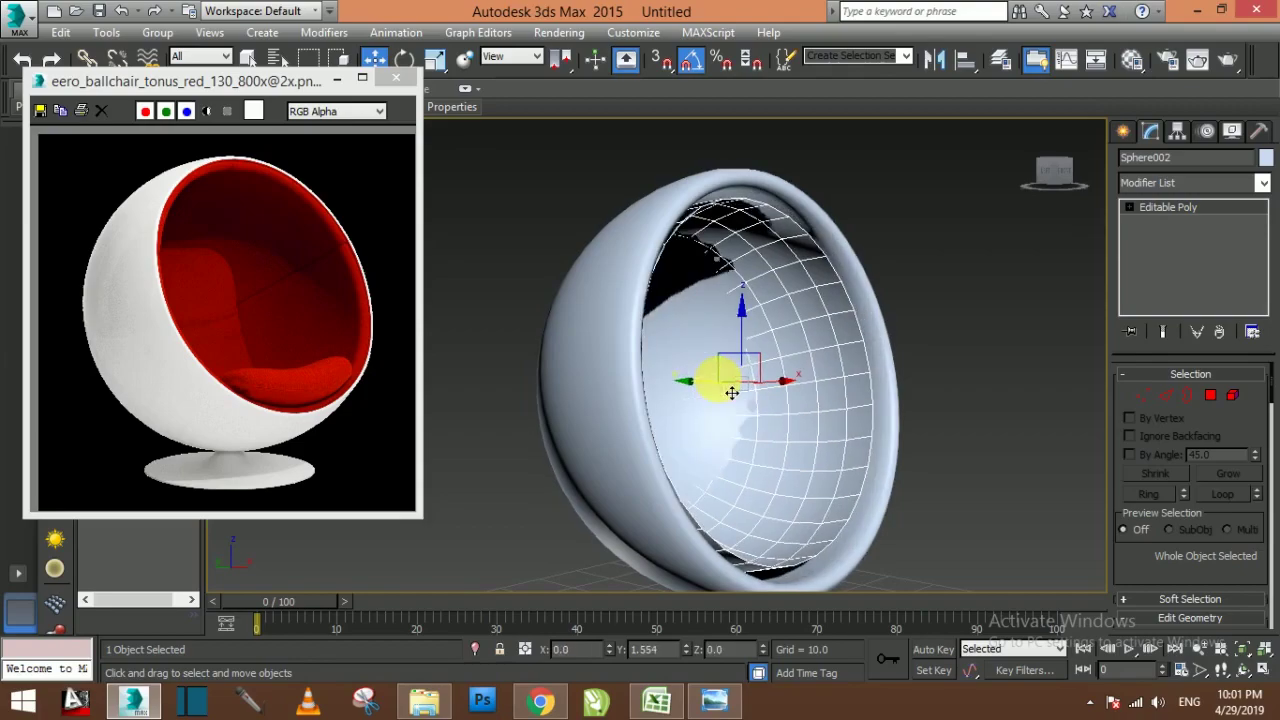
pyautogui.press('r')
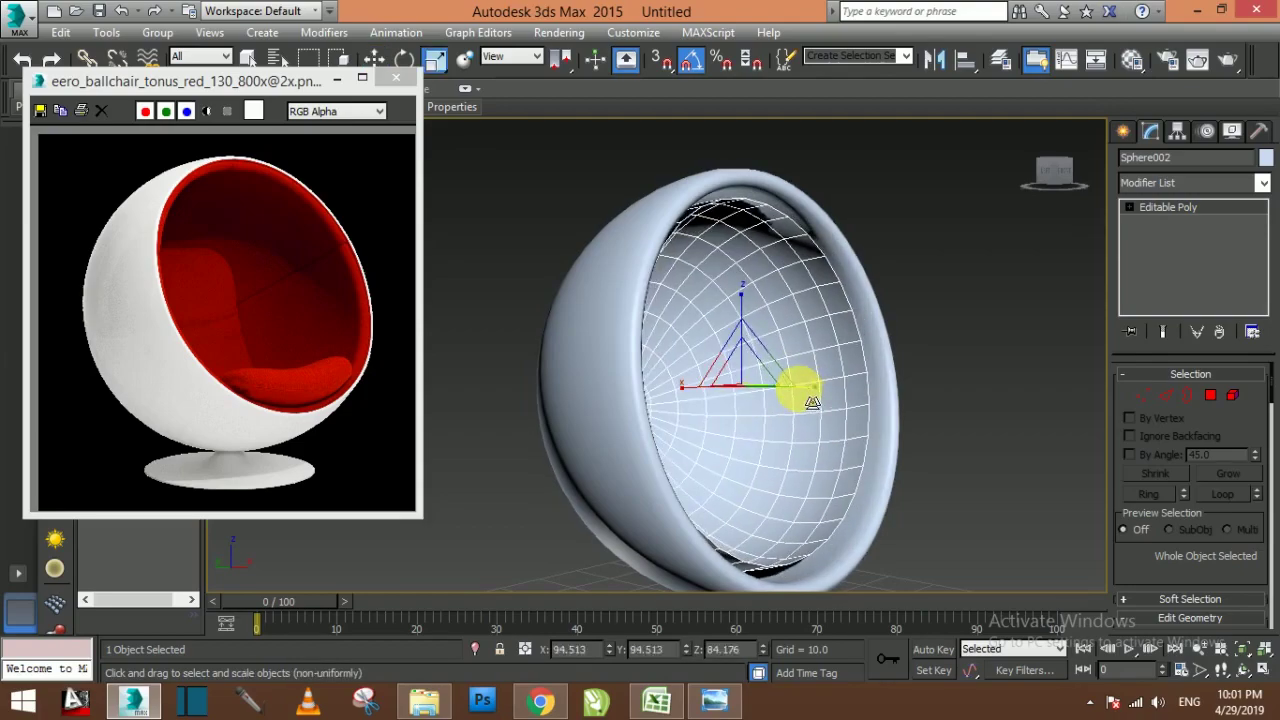
# Turn Sphere002 to face front and scale it to about 94.5/97.2/84.2 percent
pyautogui.press('e')
pyautogui.moveTo(794, 380); pyautogui.dragTo(743, 349)
pyautogui.moveTo(897, 330)
pyautogui.keyDown('alt'); pyautogui.mouseDown(button='middle')
pyautogui.moveTo(997, 427)
pyautogui.moveTo(966, 409)
pyautogui.moveTo(841, 394)
pyautogui.mouseUp(button='middle'); pyautogui.keyUp('alt')
pyautogui.press('r')
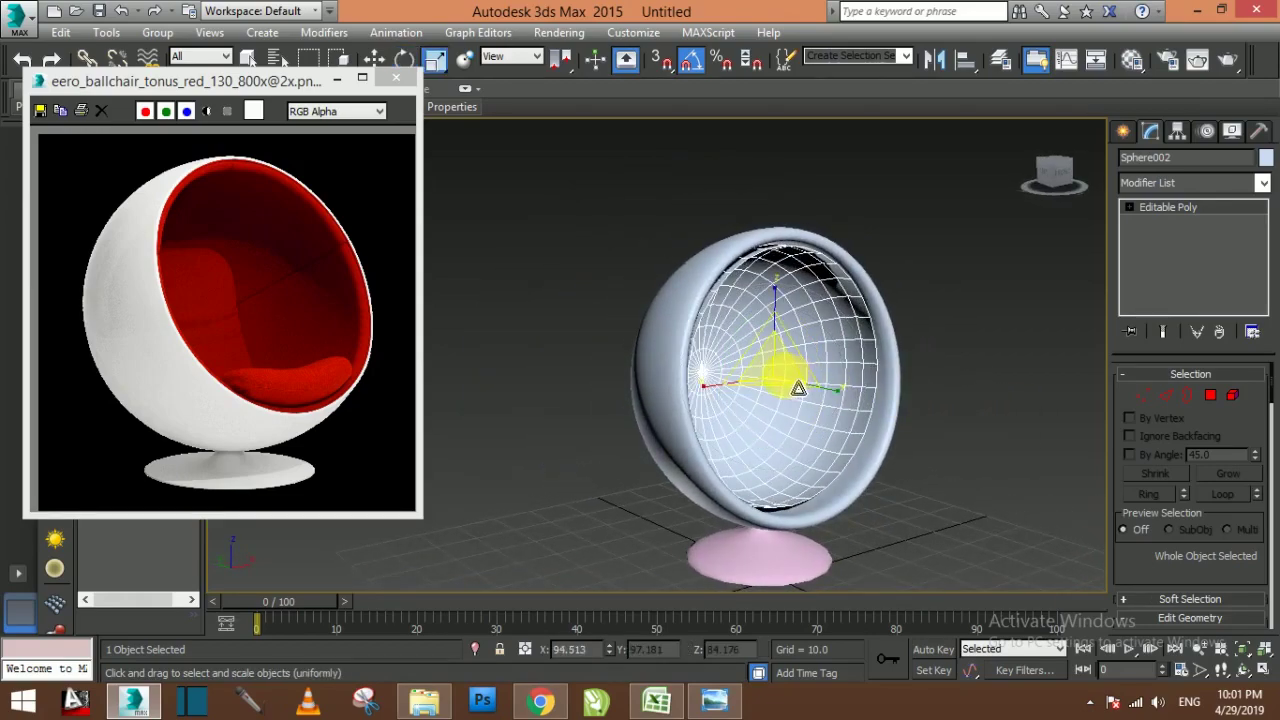
pyautogui.moveTo(798, 388); pyautogui.dragTo(801, 388)
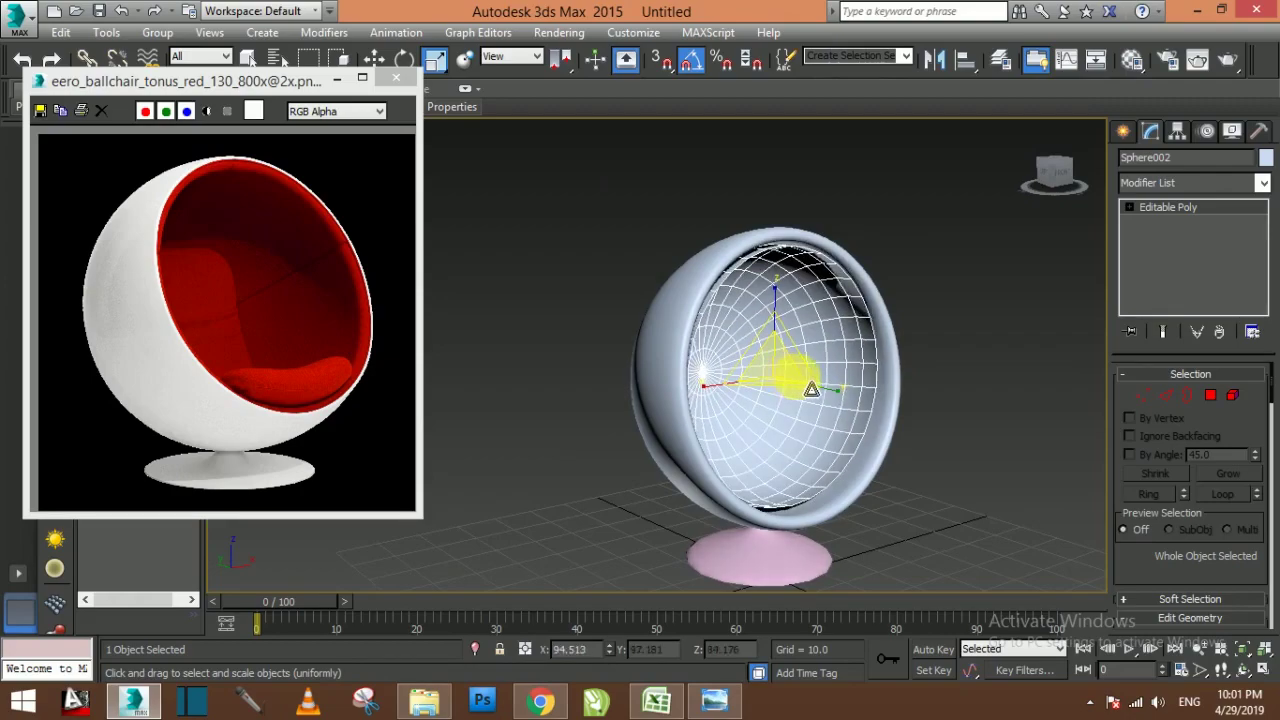
# Set Sphere002's object colour to red
pyautogui.click(1264, 160)
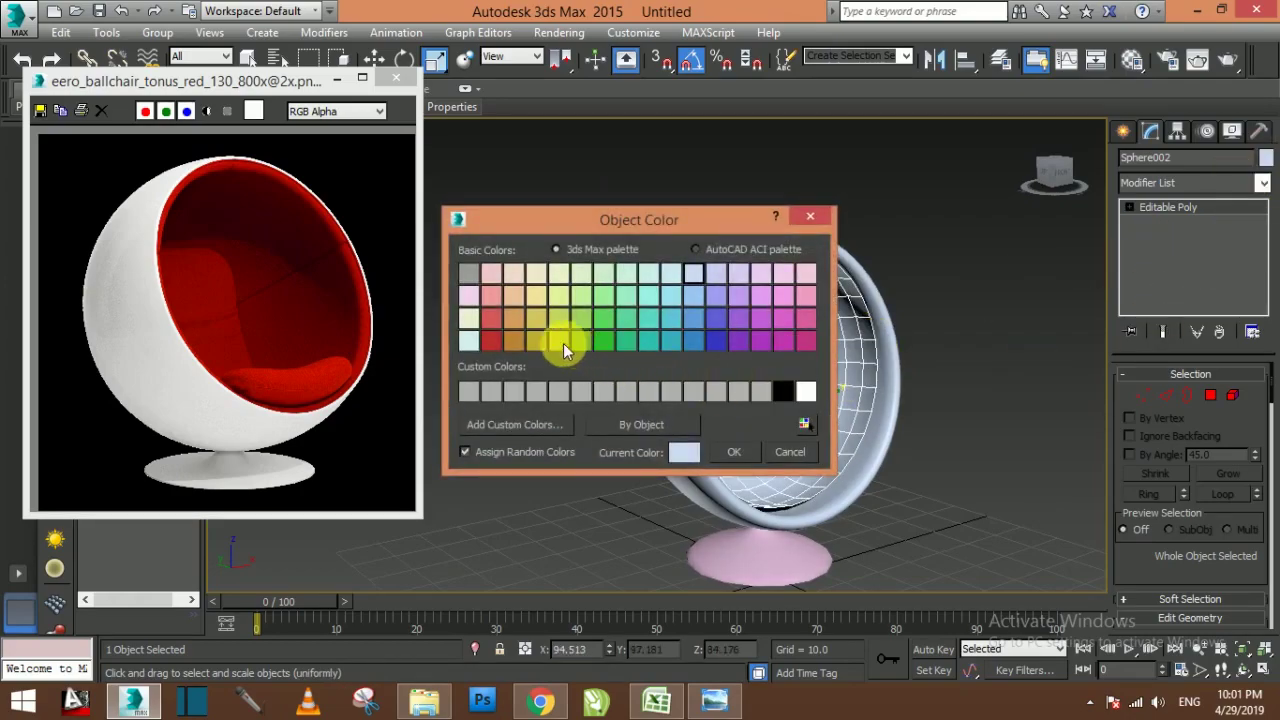
pyautogui.click(484, 341)
pyautogui.click(730, 452)
pyautogui.click(942, 400)
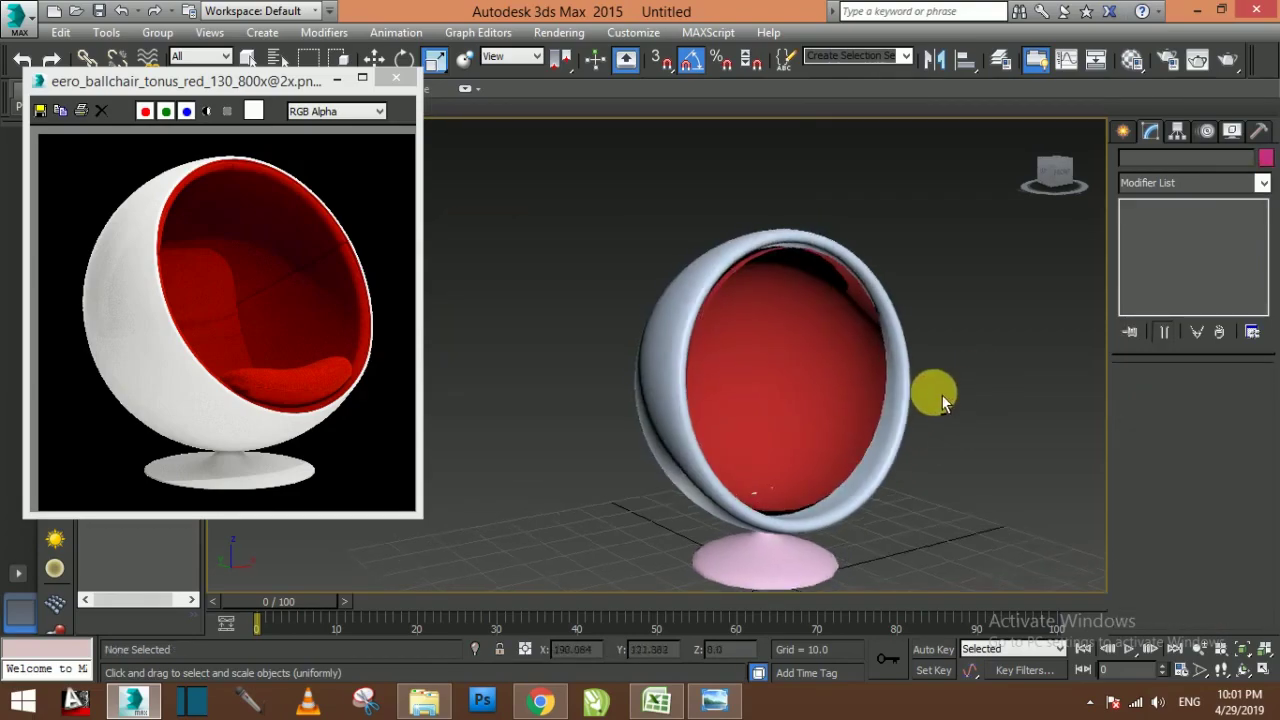
pyautogui.moveTo(942, 400)
pyautogui.keyDown('alt'); pyautogui.mouseDown(button='middle')
pyautogui.moveTo(798, 421)
pyautogui.moveTo(800, 432)
pyautogui.moveTo(776, 414)
pyautogui.mouseUp(button='middle'); pyautogui.keyUp('alt')
# Rotate the red lining slightly inside the shell and orbit around the finished chair
pyautogui.click(800, 432)
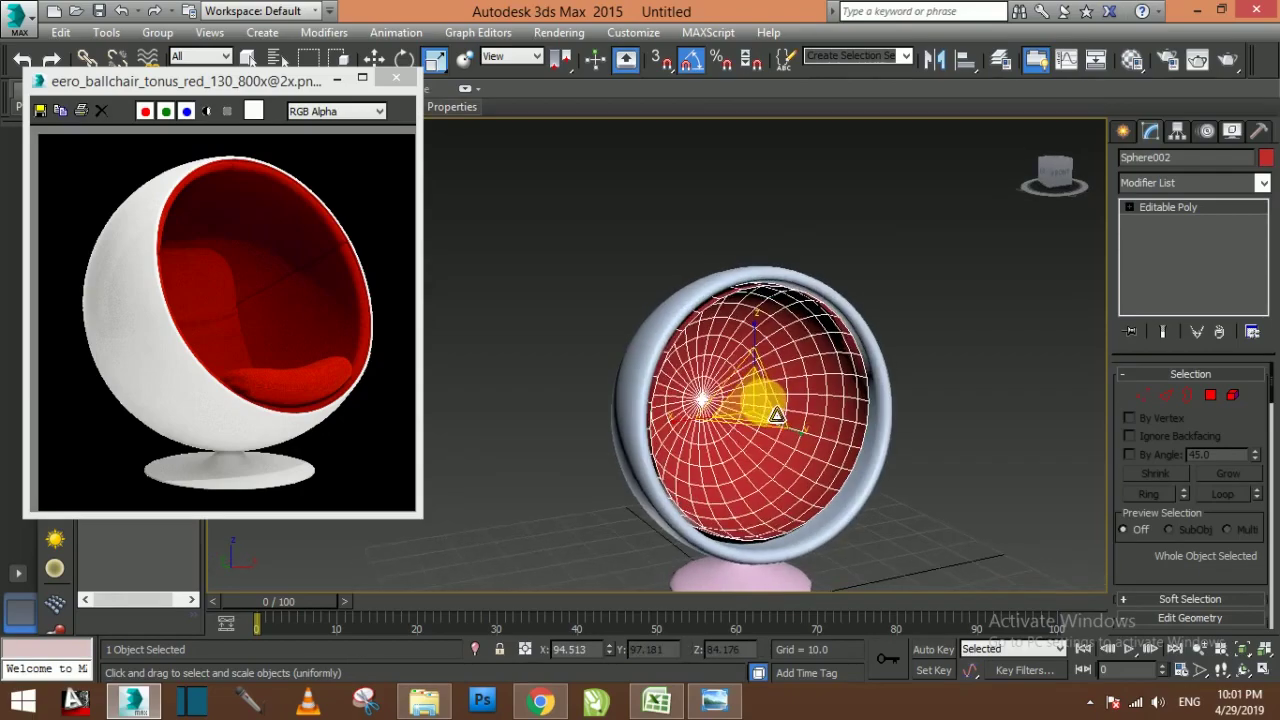
pyautogui.press('e')
pyautogui.moveTo(786, 381); pyautogui.dragTo(803, 388)
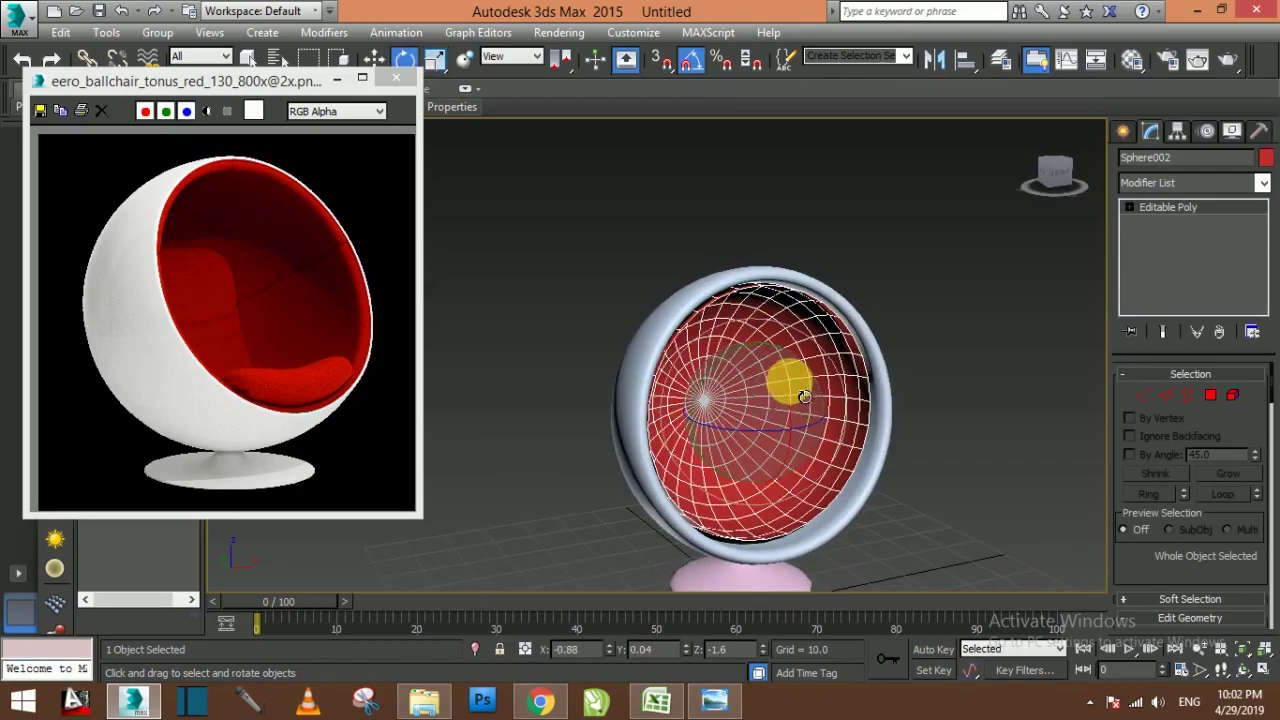
pyautogui.click(986, 320)
pyautogui.moveTo(986, 320)
pyautogui.keyDown('alt'); pyautogui.mouseDown(button='middle')
pyautogui.moveTo(932, 385)
pyautogui.moveTo(948, 364)
pyautogui.moveTo(997, 391)
pyautogui.moveTo(921, 392)
pyautogui.moveTo(834, 314)
pyautogui.moveTo(845, 393)
pyautogui.moveTo(859, 394)
pyautogui.moveTo(852, 384)
pyautogui.mouseUp(button='middle'); pyautogui.keyUp('alt')
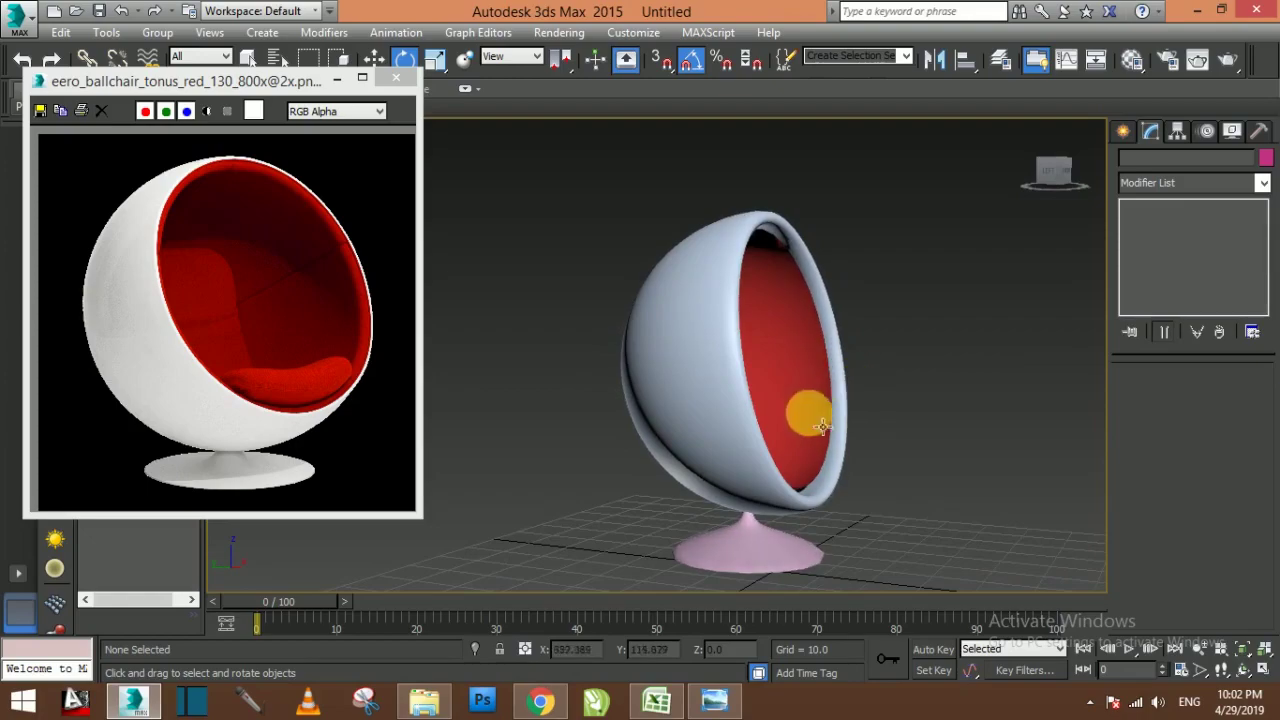
pyautogui.moveTo(1058, 172); pyautogui.dragTo(818, 283)
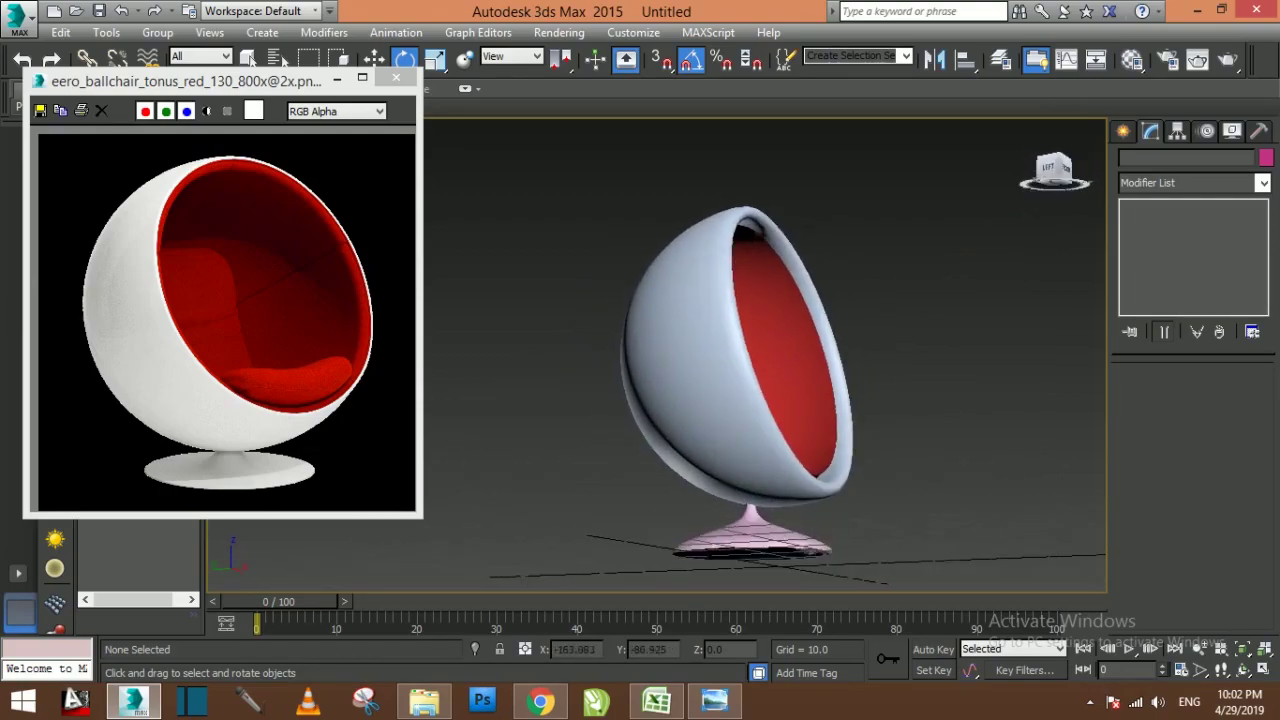
# Close the reference image and return to the empty scene in a maximized Perspective view with Sphere chosen
pyautogui.click(408, 80)
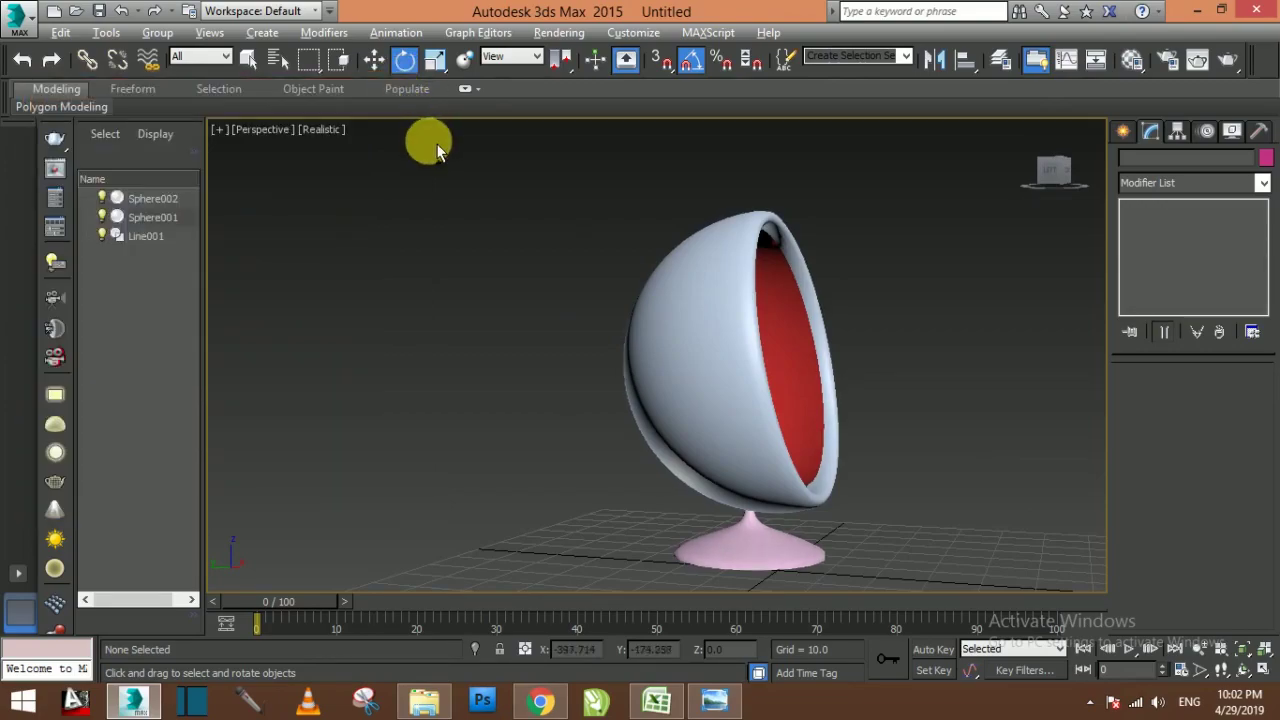
pyautogui.click(483, 596)
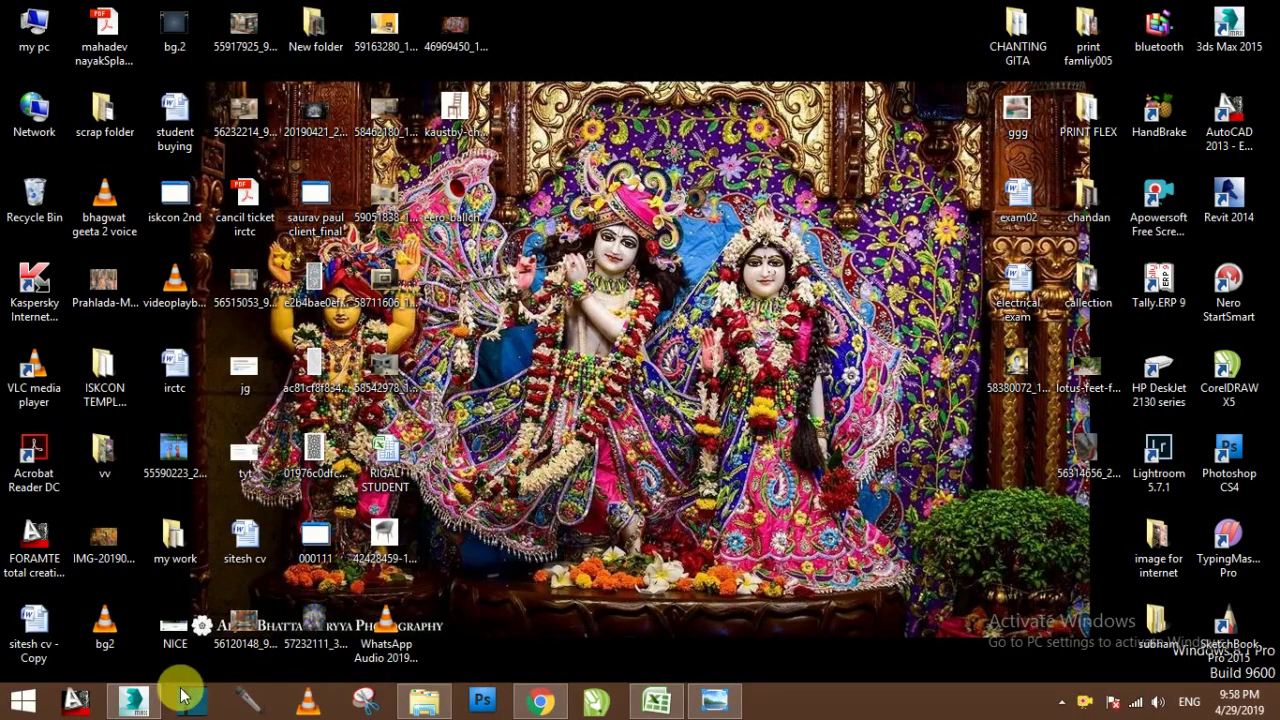
pyautogui.click(151, 709)
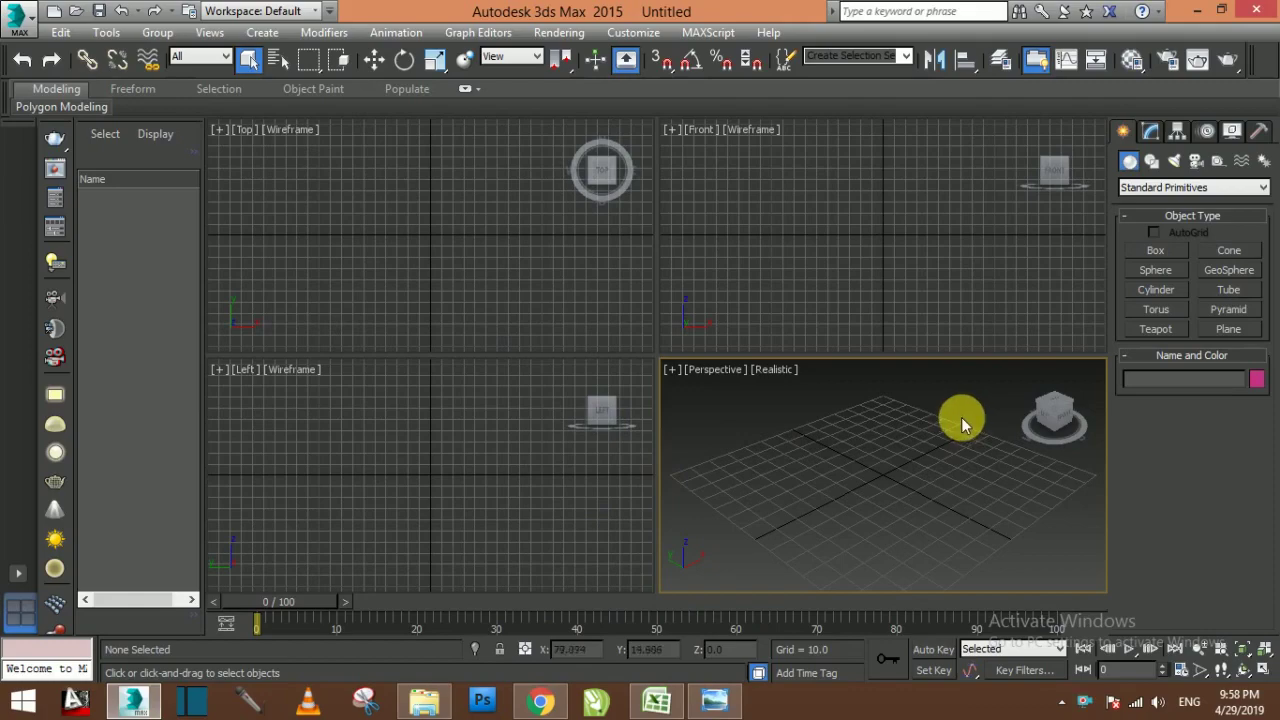
pyautogui.hotkey('alt', 'w')
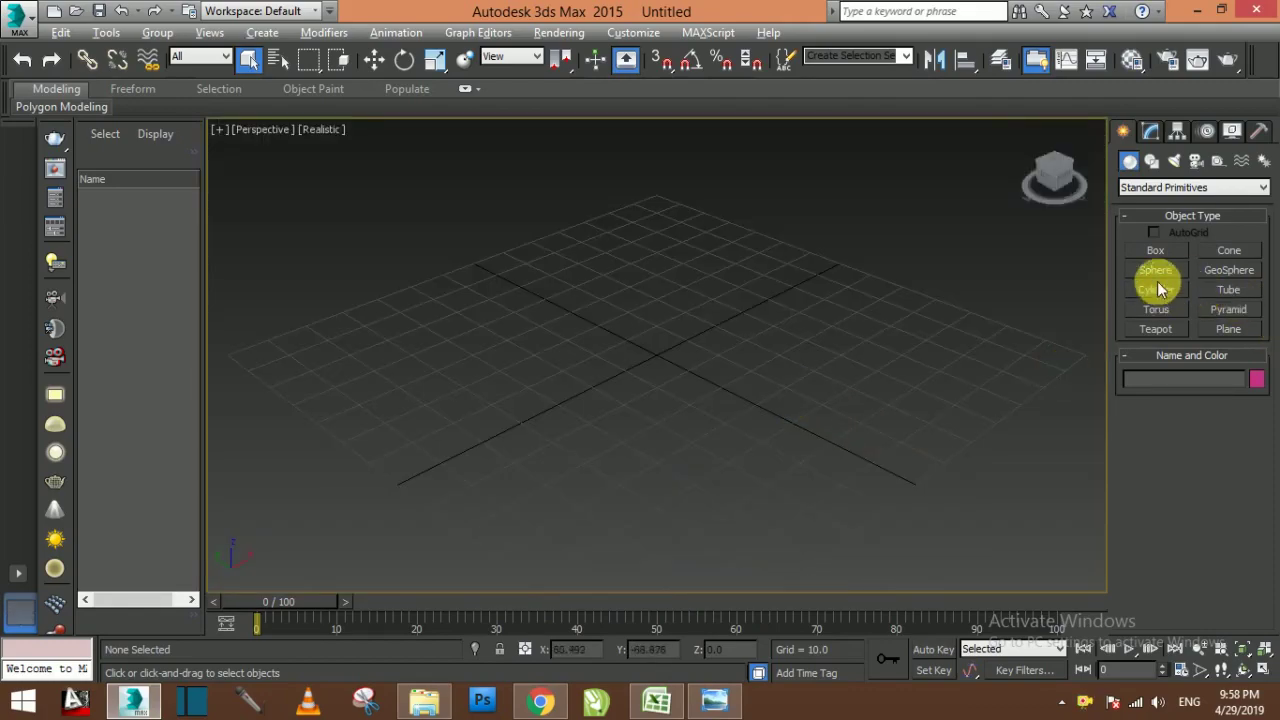
pyautogui.click(1156, 270)
pyautogui.keyDown('alt'); pyautogui.moveTo(930, 347); pyautogui.dragTo(655, 378, button='middle'); pyautogui.keyUp('alt')
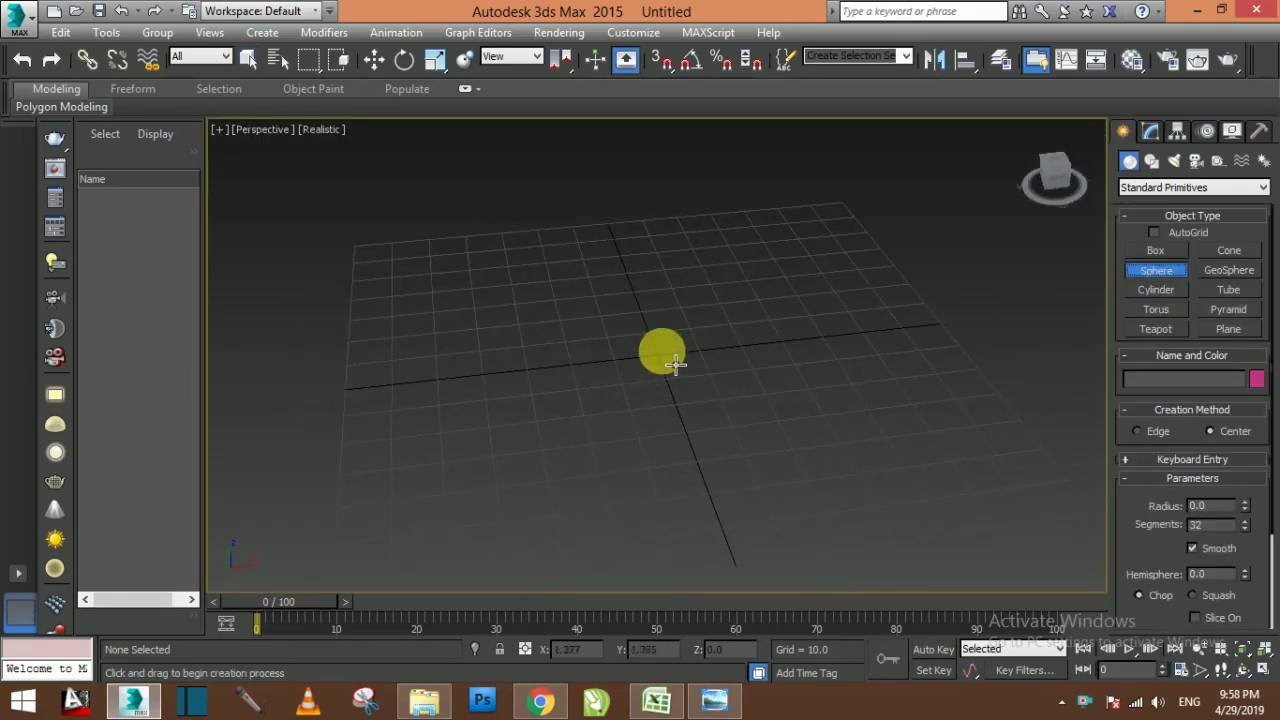
# Draw a sphere of radius 28.157 and raise it to Z 29.656 in the Front view
pyautogui.moveTo(661, 351); pyautogui.dragTo(720, 432)
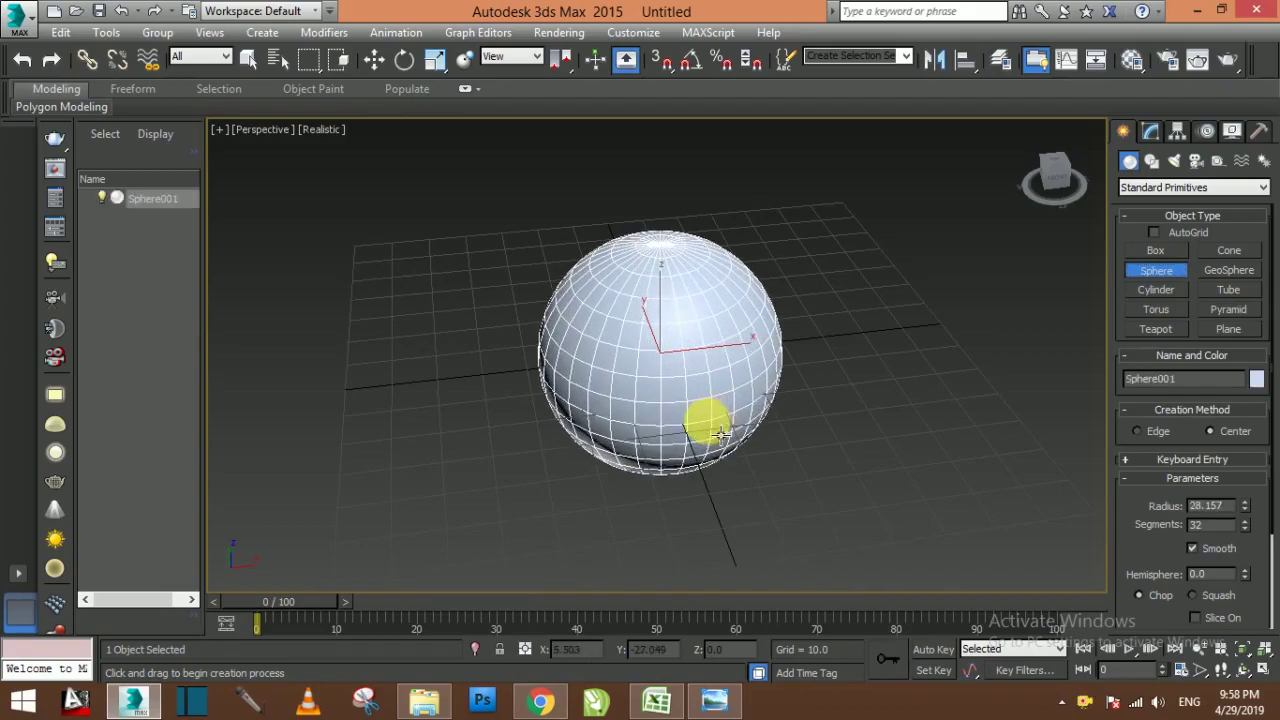
pyautogui.hotkey('alt', 'w')
pyautogui.click(791, 277)
pyautogui.hotkey('alt', 'w')
pyautogui.press('w')
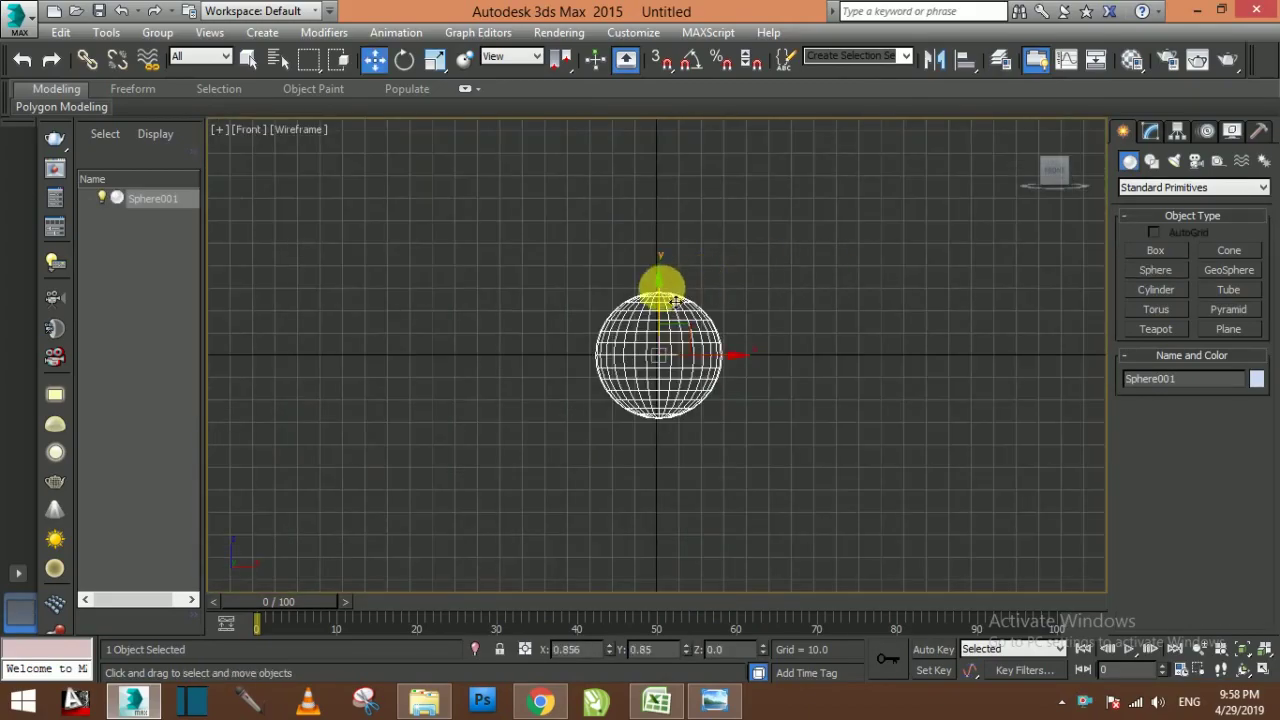
pyautogui.moveTo(676, 300); pyautogui.dragTo(670, 233)
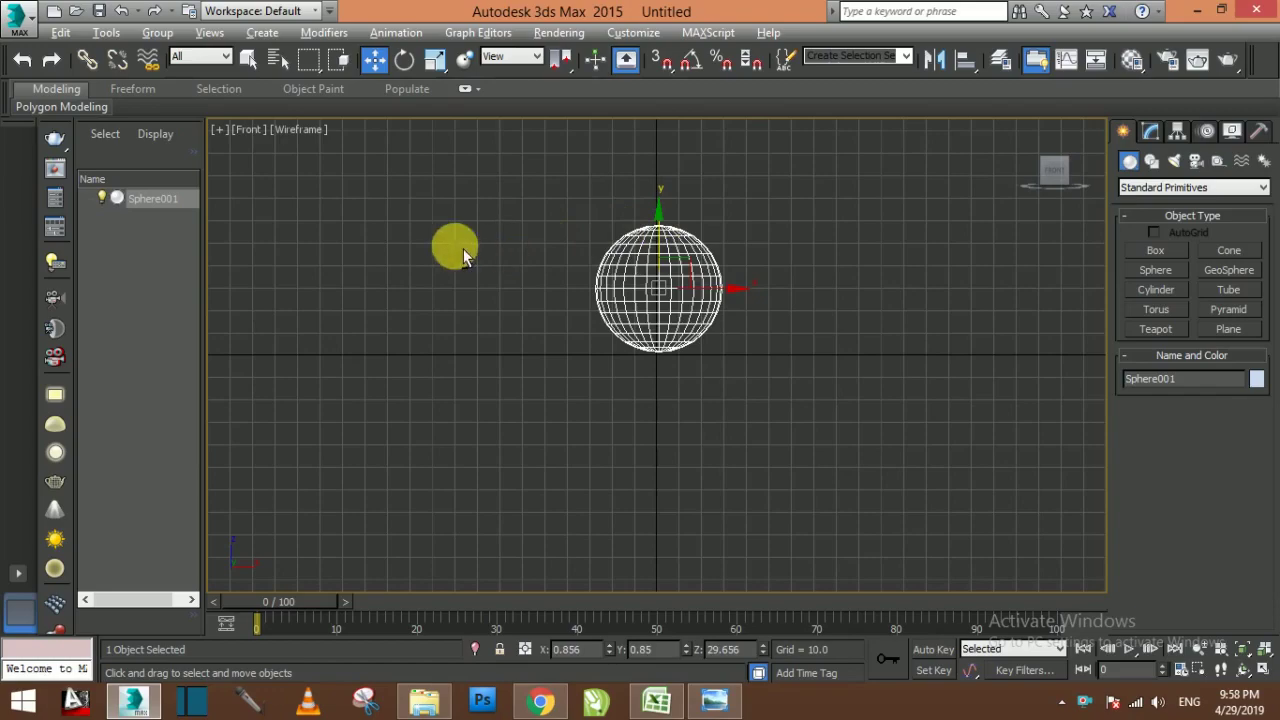
pyautogui.hotkey('alt', 'w')
# With Angle Snap on, rotate the sphere -90° about X in the Top view
pyautogui.rightClick(349, 243)
pyautogui.hotkey('alt', 'w')
pyautogui.press('e')
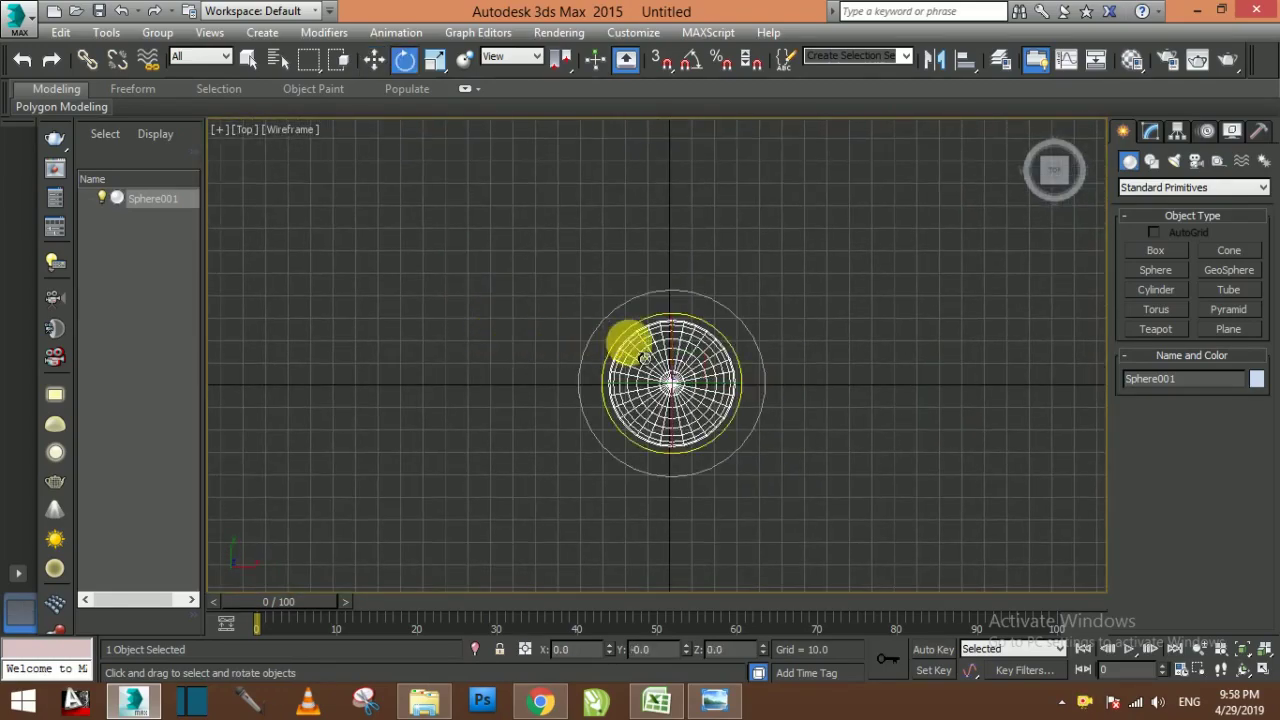
pyautogui.click(690, 59)
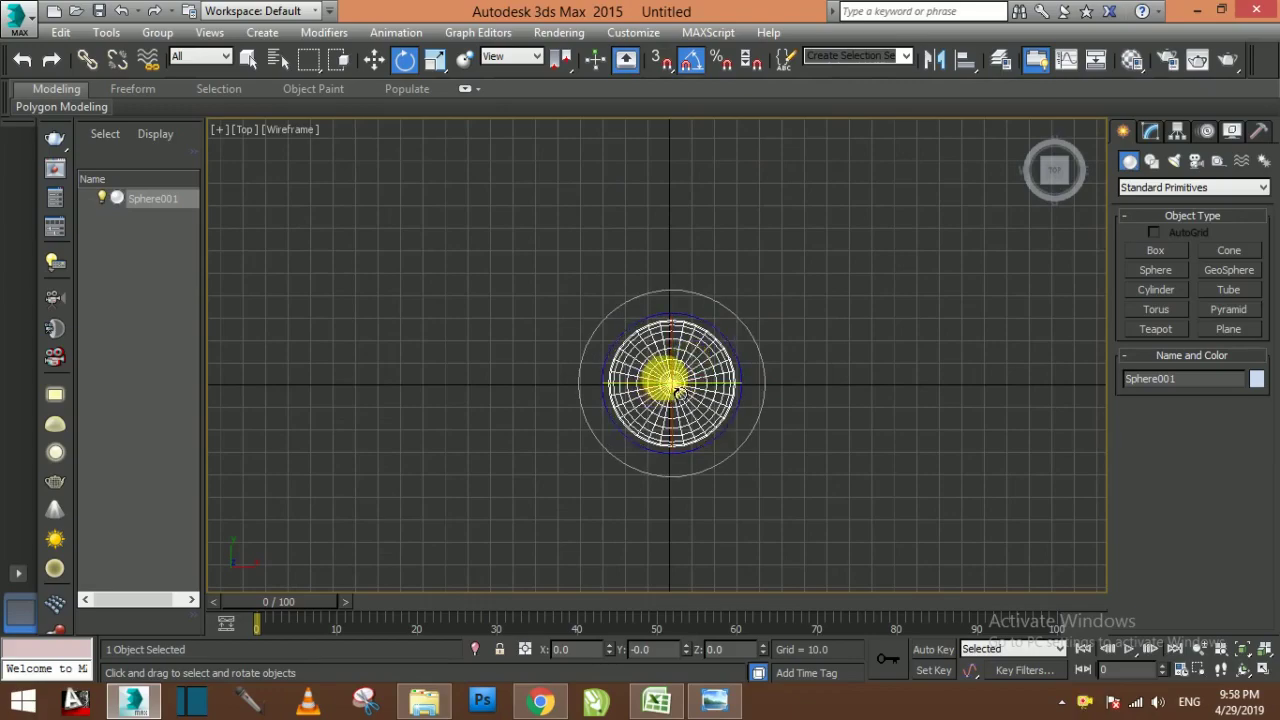
pyautogui.moveTo(684, 380); pyautogui.dragTo(691, 322)
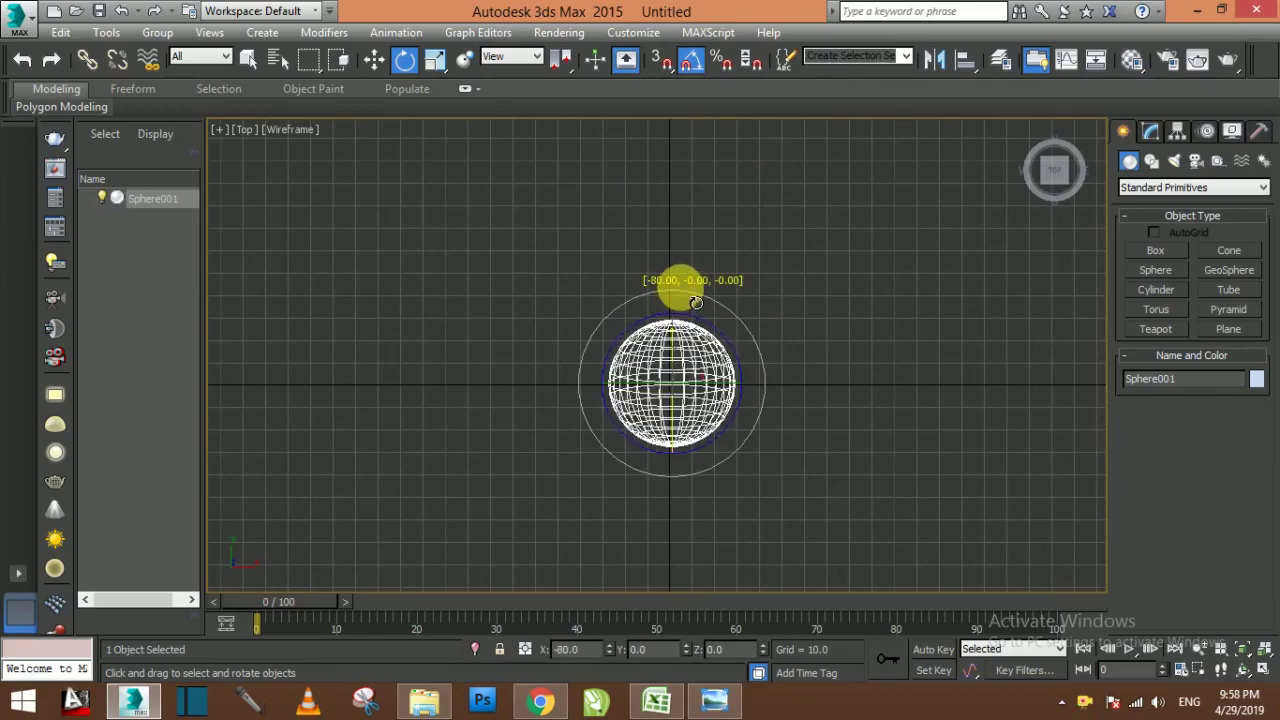
pyautogui.moveTo(691, 322); pyautogui.dragTo(699, 296)
pyautogui.hotkey('alt', 'w')
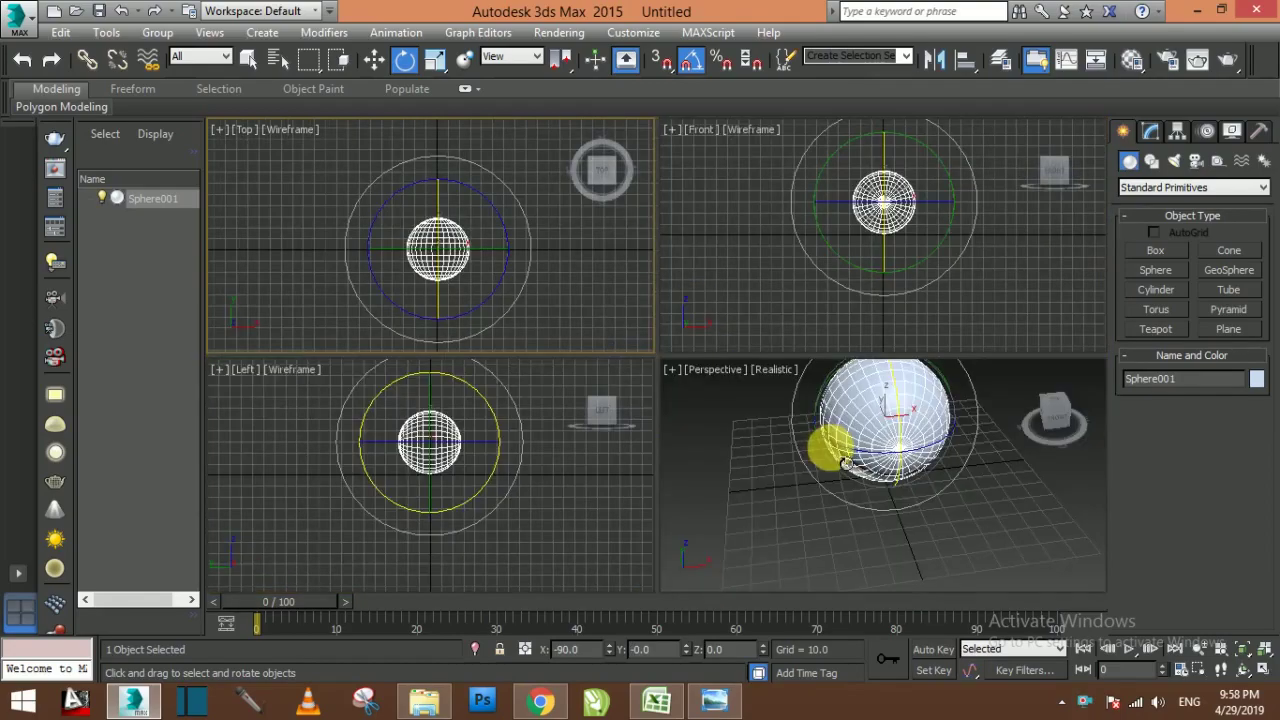
pyautogui.click(829, 443)
pyautogui.hotkey('alt', 'w')
pyautogui.moveTo(829, 414)
pyautogui.keyDown('alt'); pyautogui.mouseDown(button='middle')
pyautogui.moveTo(808, 349)
pyautogui.moveTo(795, 421)
pyautogui.mouseUp(button='middle'); pyautogui.keyUp('alt')
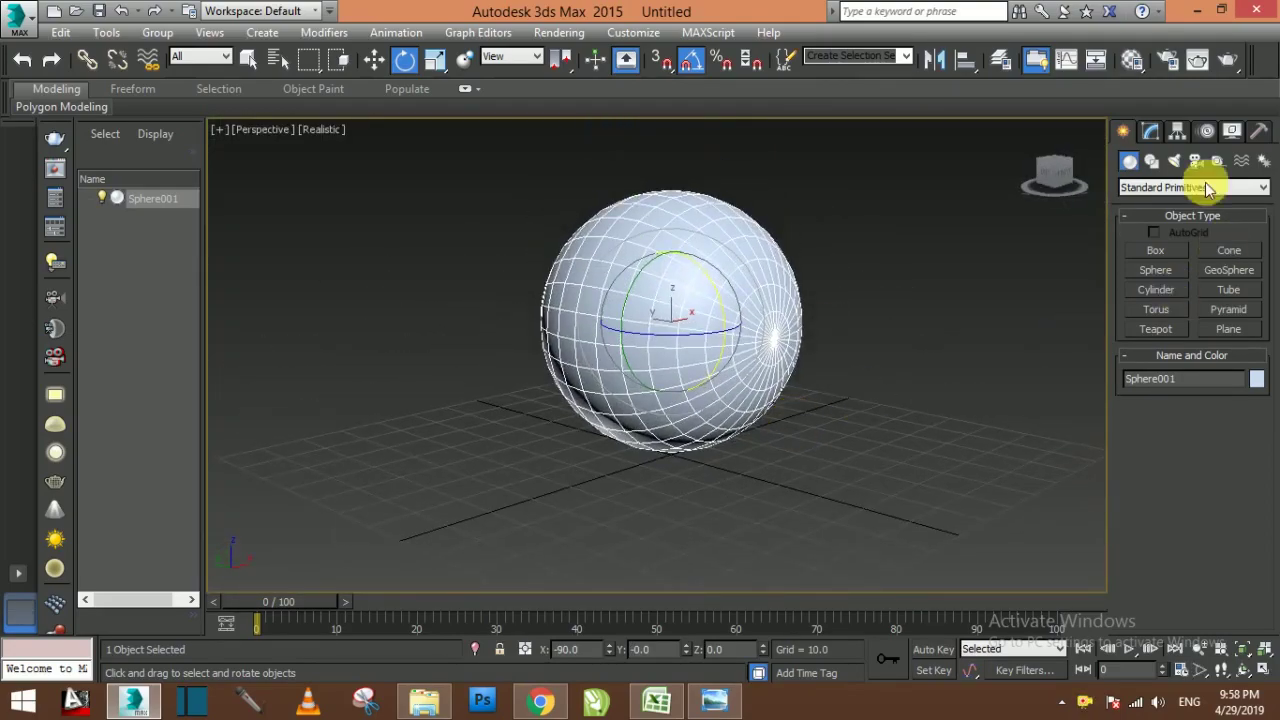
# Set Sphere001's Hemisphere value to 0.425, chopping it into a deep dome
pyautogui.click(1150, 131)
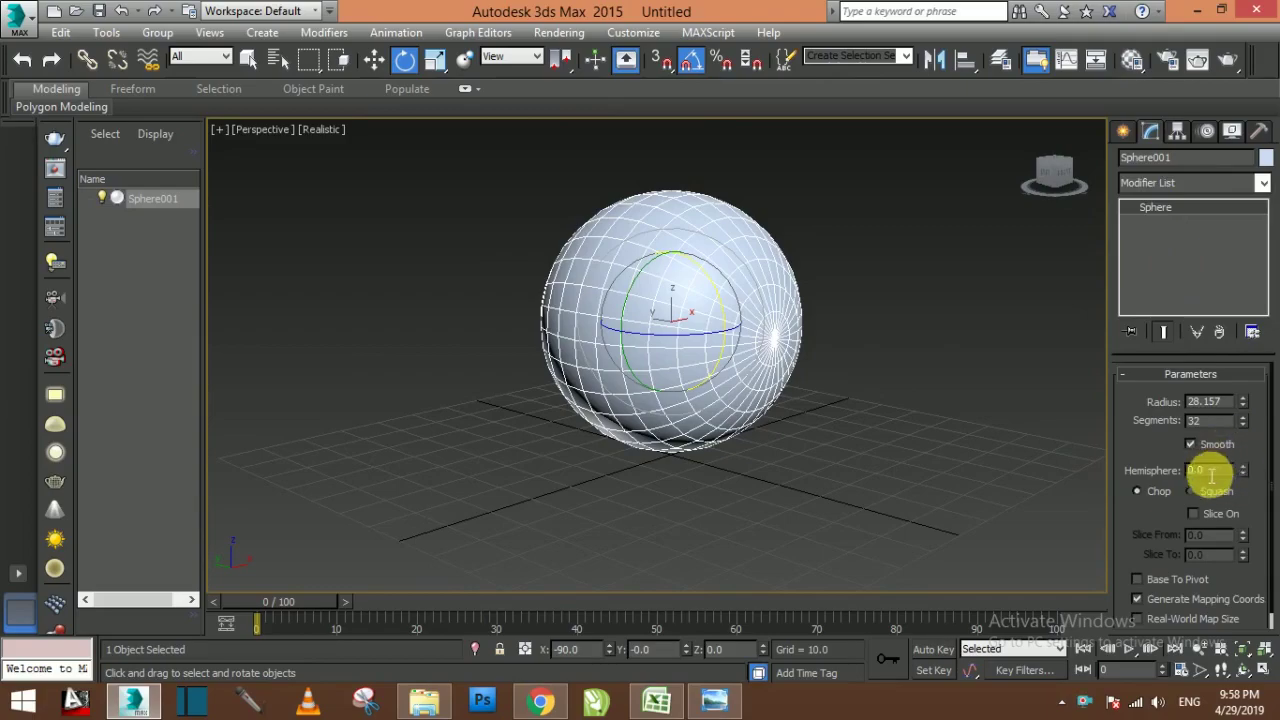
pyautogui.moveTo(1243, 470); pyautogui.dragTo(1241, 398)
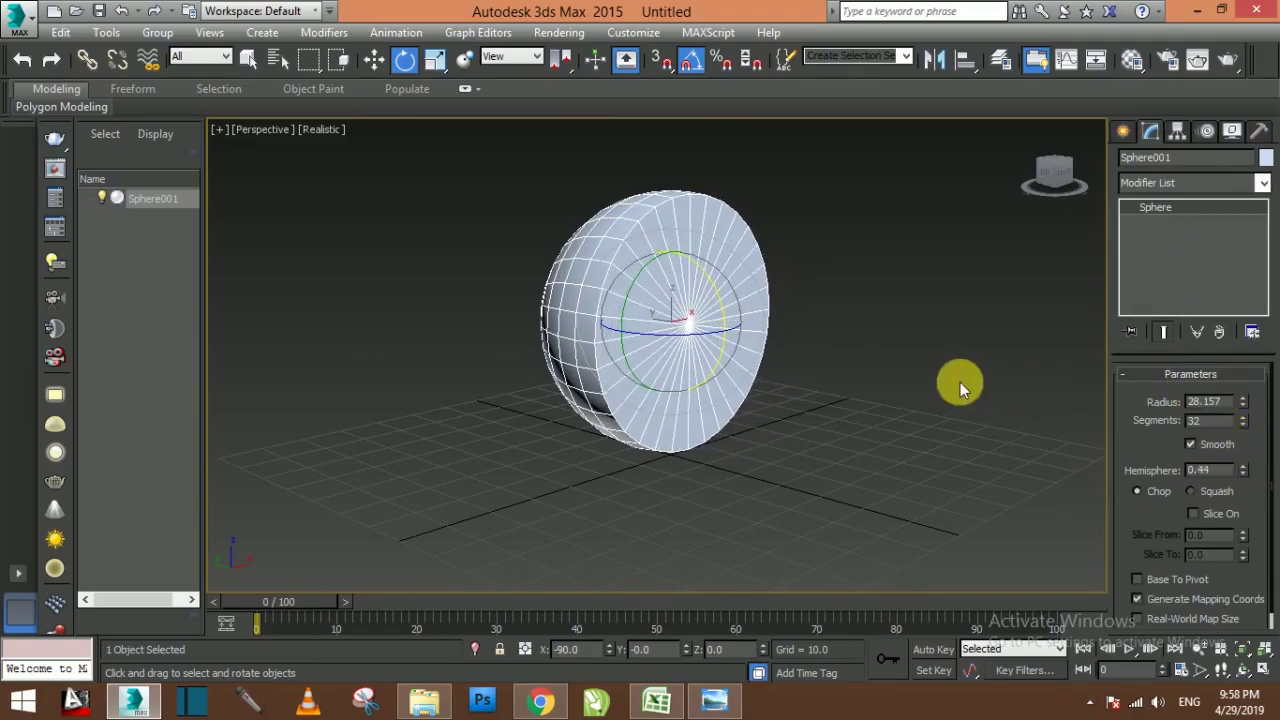
pyautogui.moveTo(957, 380)
pyautogui.keyDown('alt'); pyautogui.mouseDown(button='middle')
pyautogui.moveTo(897, 346)
pyautogui.moveTo(1051, 426)
pyautogui.mouseUp(button='middle'); pyautogui.keyUp('alt')
pyautogui.click(1244, 469)
pyautogui.click(1244, 469)
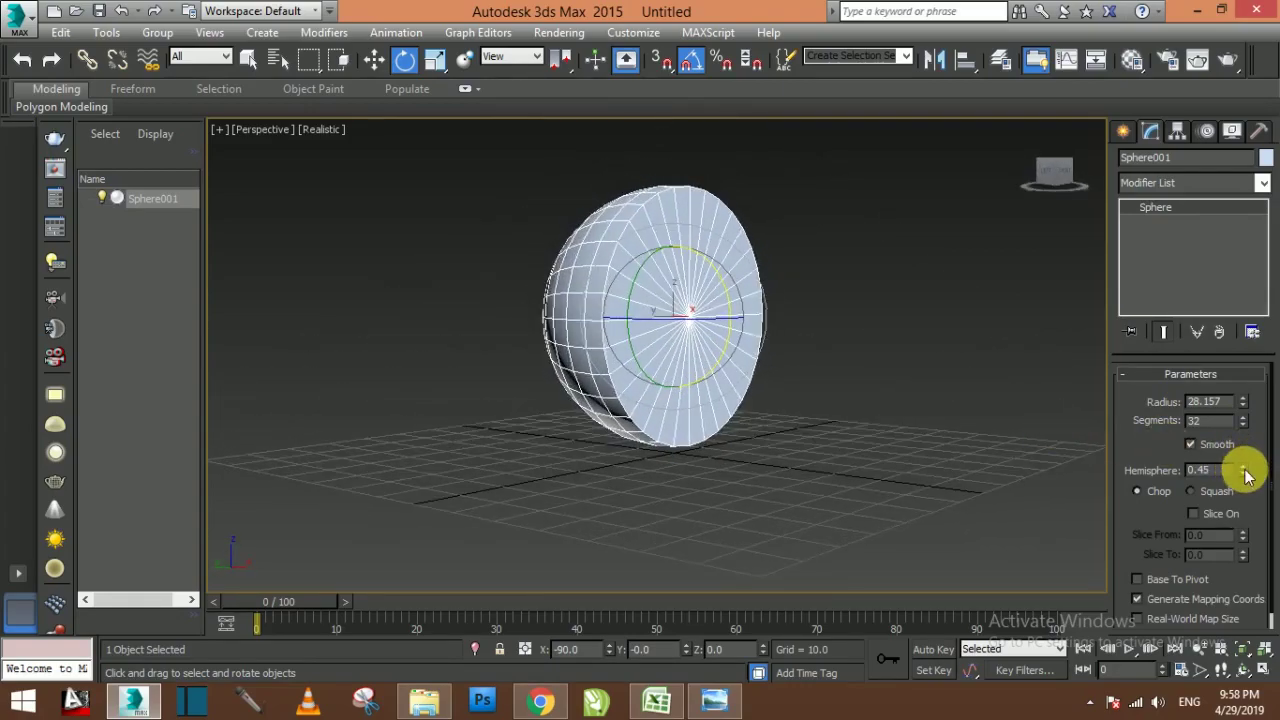
pyautogui.click(1243, 474)
pyautogui.click(1243, 474)
pyautogui.click(1243, 474)
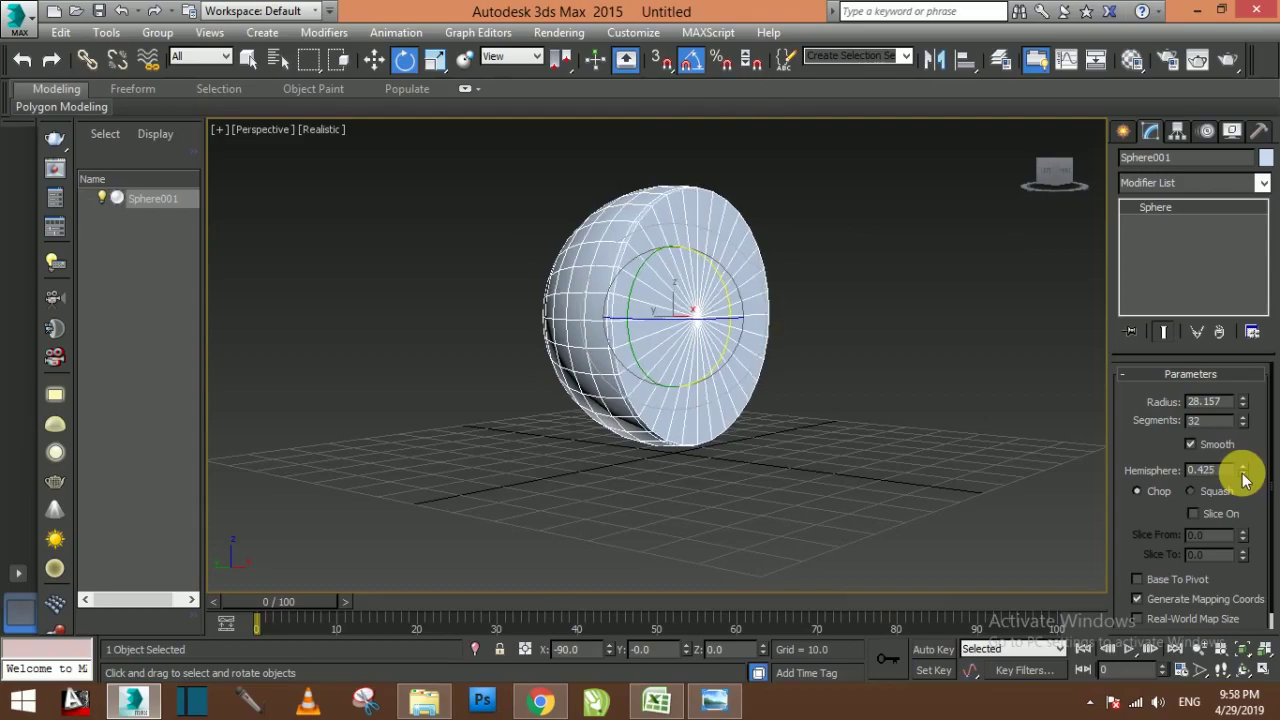
pyautogui.moveTo(905, 425)
pyautogui.keyDown('alt'); pyautogui.mouseDown(button='middle')
pyautogui.moveTo(811, 397)
pyautogui.moveTo(737, 397)
pyautogui.moveTo(694, 417)
pyautogui.moveTo(723, 450)
pyautogui.moveTo(846, 411)
pyautogui.moveTo(714, 380)
pyautogui.moveTo(730, 390)
pyautogui.mouseUp(button='middle'); pyautogui.keyUp('alt')
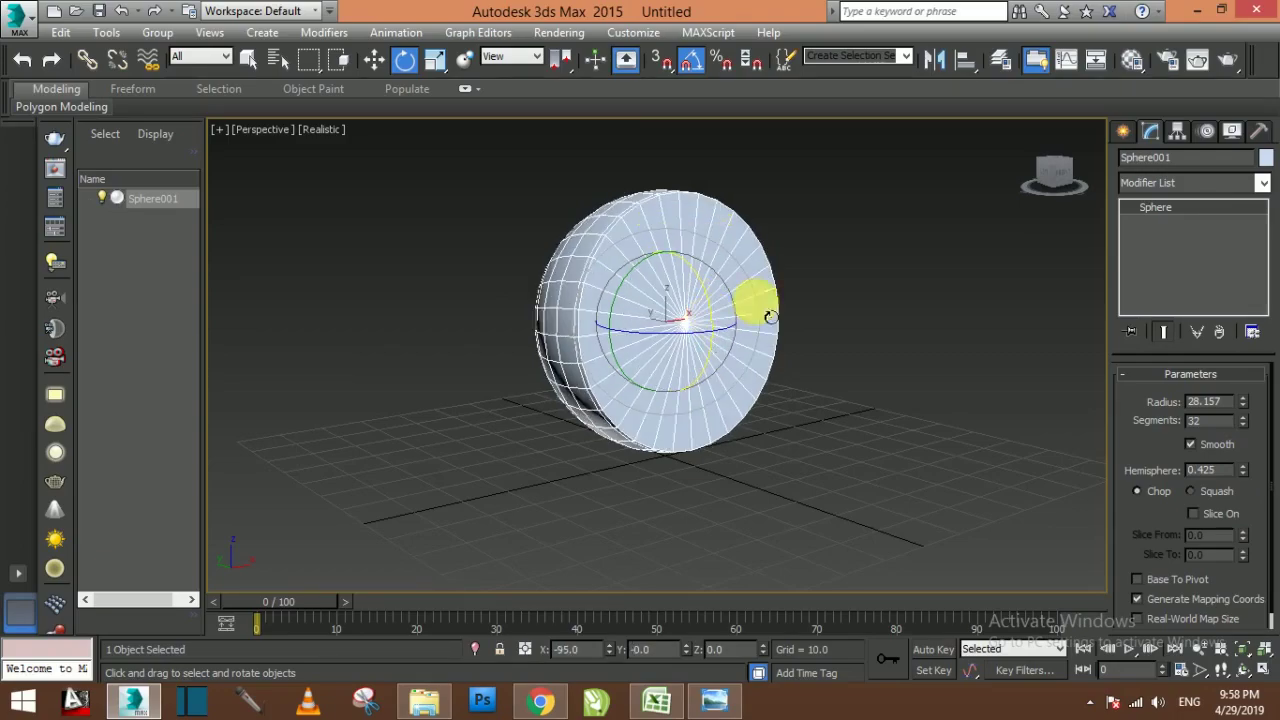
# Orbit around the chopped dome and reselect it
pyautogui.hotkey('ctrl', 'd')
pyautogui.moveTo(754, 300)
pyautogui.keyDown('alt'); pyautogui.mouseDown(button='middle')
pyautogui.moveTo(580, 354)
pyautogui.moveTo(666, 392)
pyautogui.mouseUp(button='middle'); pyautogui.keyUp('alt')
pyautogui.click(636, 354)
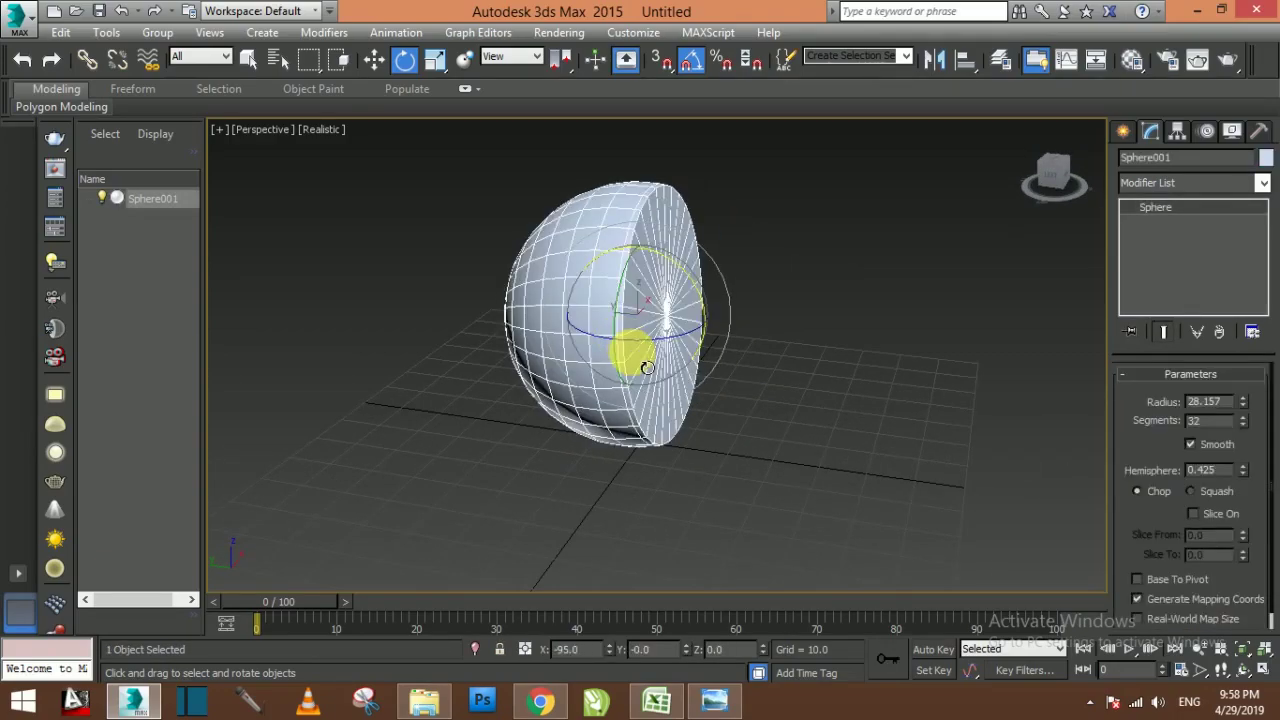
pyautogui.hotkey('ctrl', 'd')
pyautogui.click(691, 284)
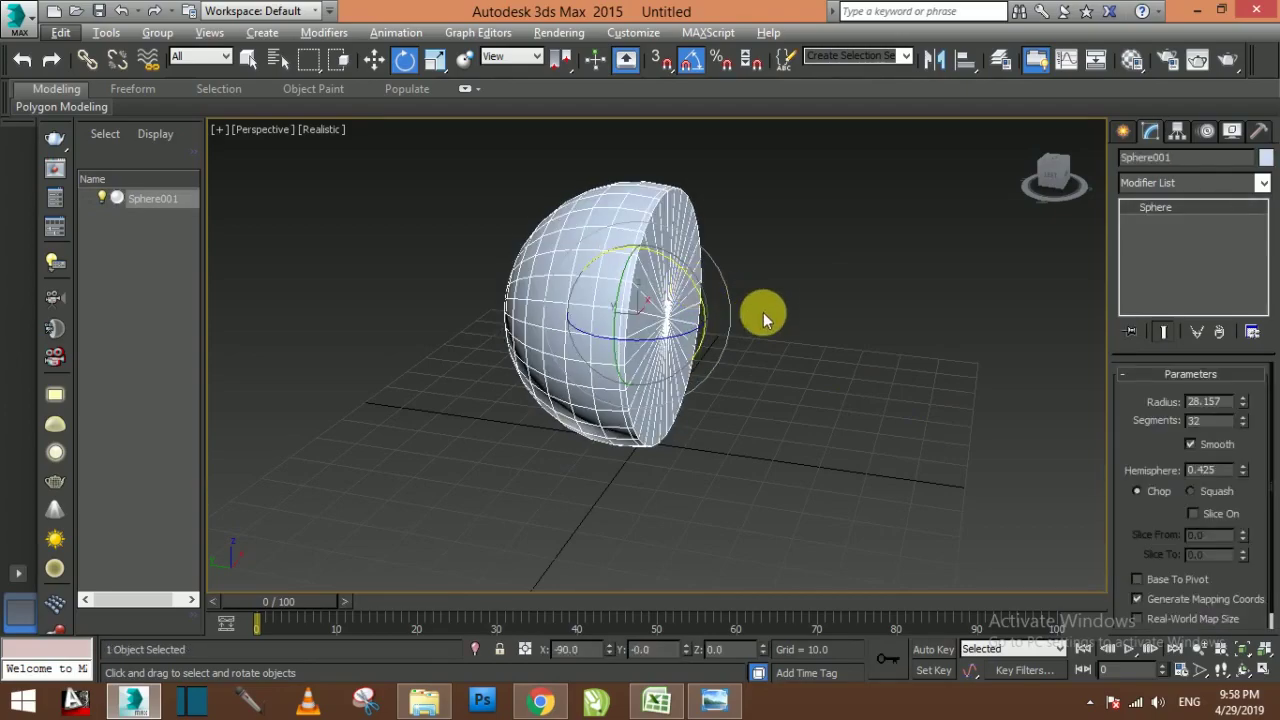
# Convert the chopped sphere to an Editable Poly and select its flat cap polygons
pyautogui.rightClick(590, 245)
pyautogui.moveTo(627, 429)
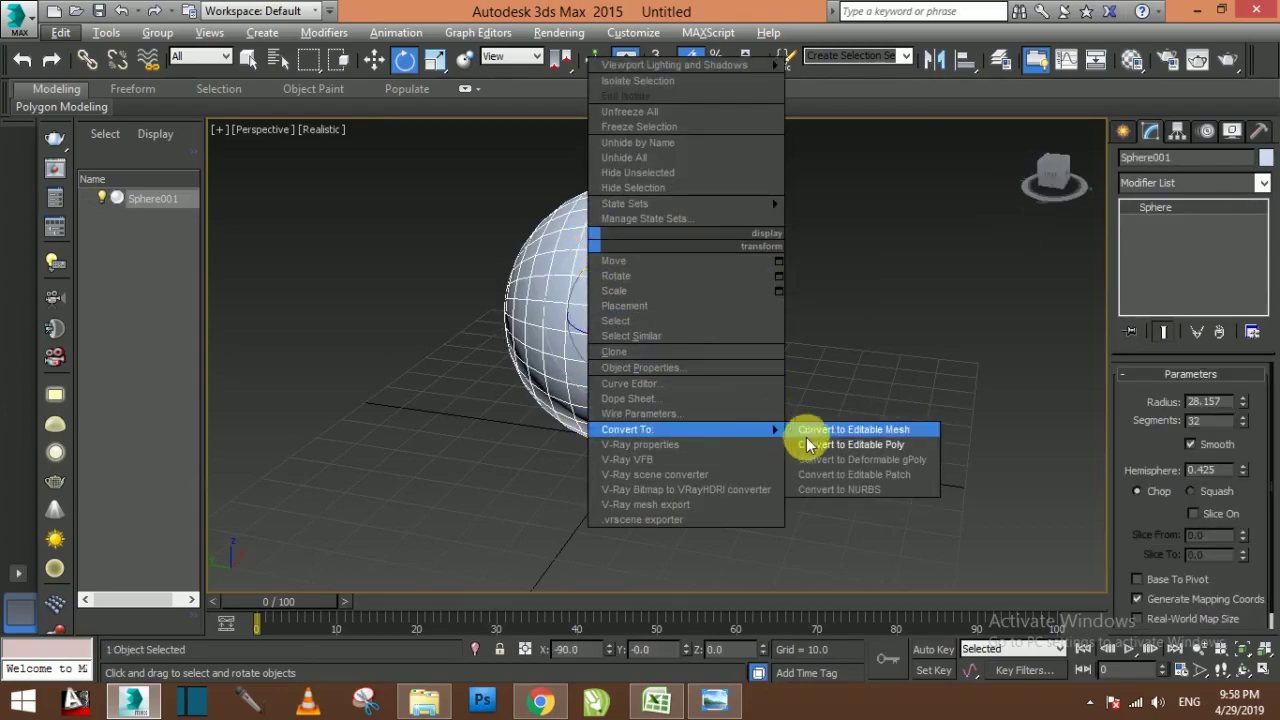
pyautogui.click(808, 444)
pyautogui.click(1210, 395)
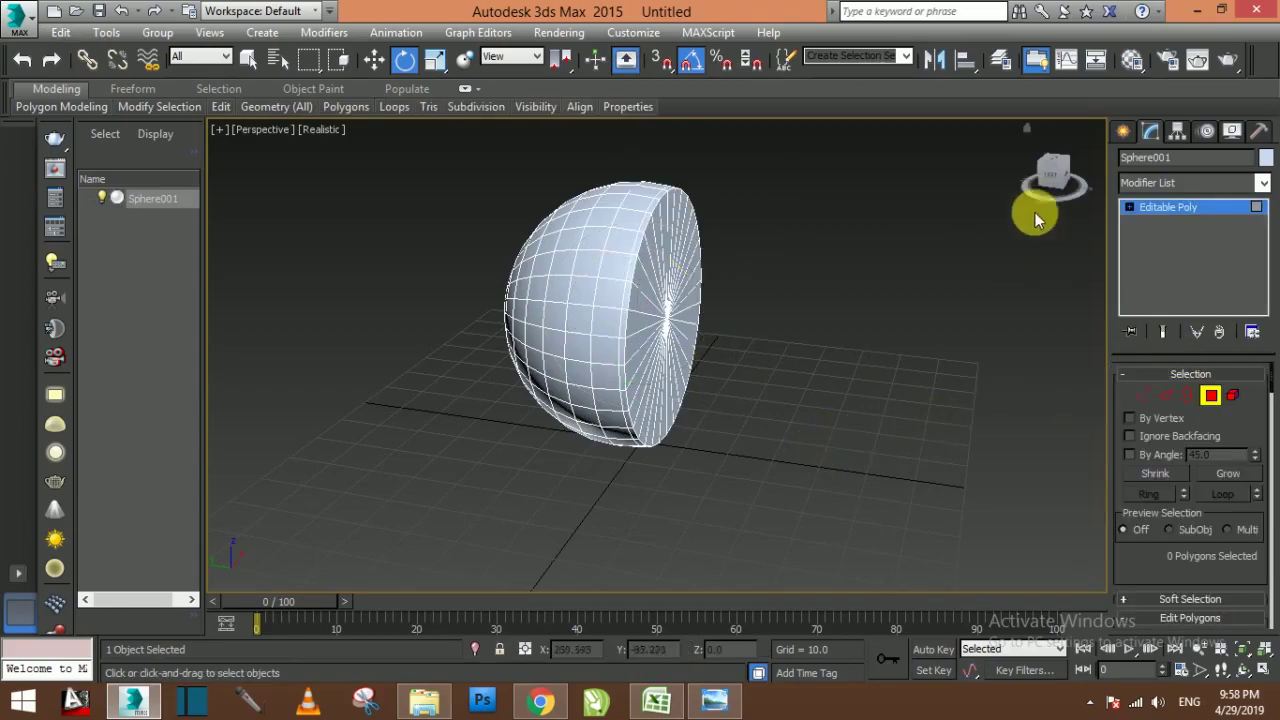
pyautogui.click(1050, 172)
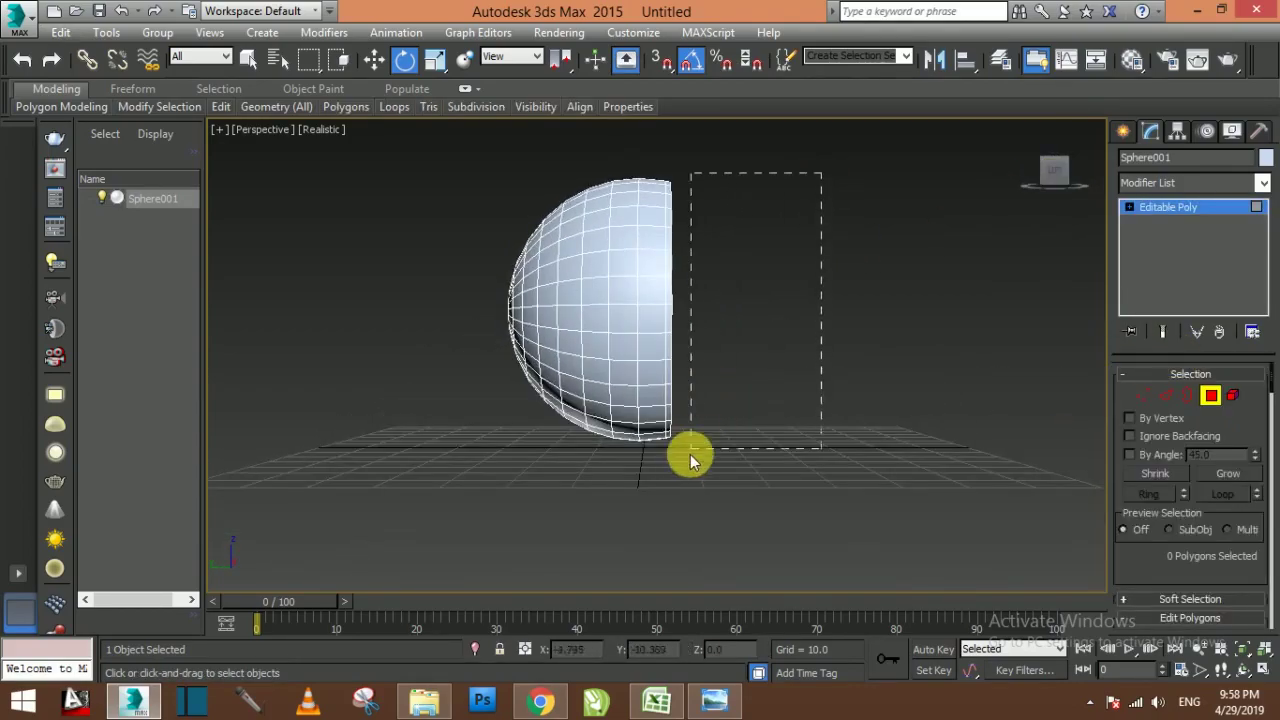
pyautogui.moveTo(690, 454); pyautogui.dragTo(670, 479)
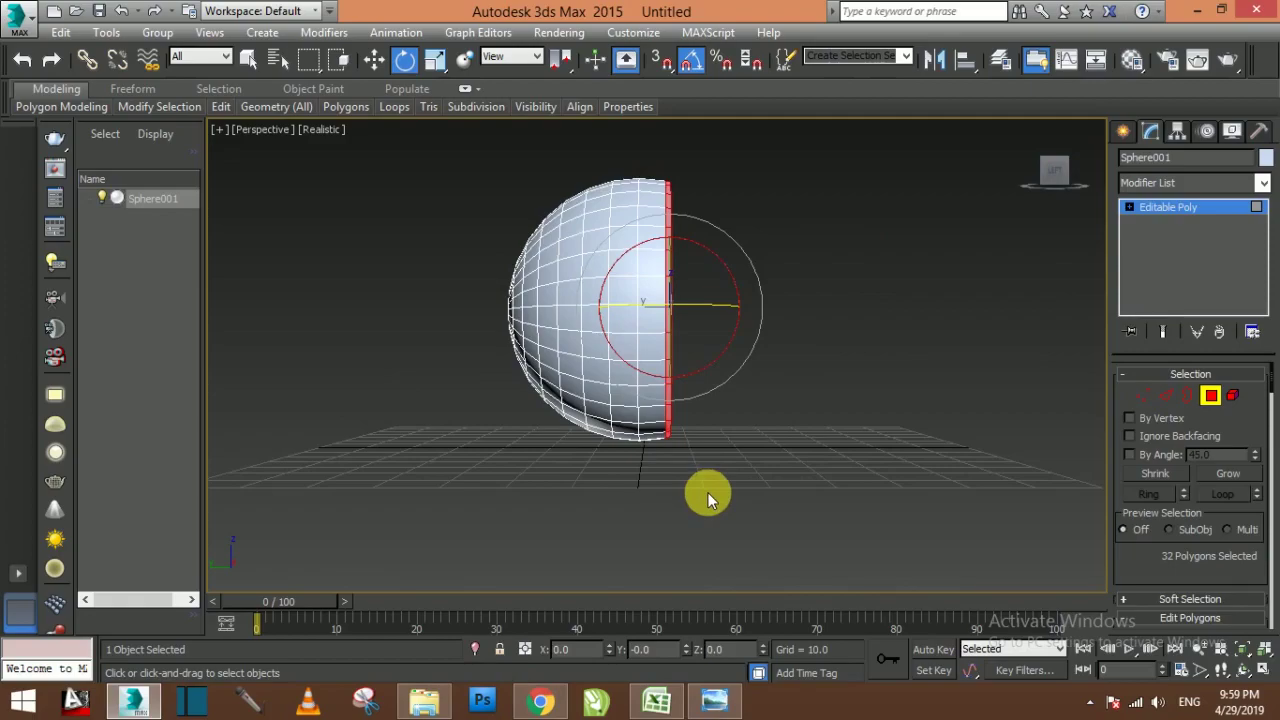
pyautogui.press('Delete')
# Orbit around the dome and extend the polygon selection beyond the flat cap
pyautogui.moveTo(704, 396)
pyautogui.keyDown('alt'); pyautogui.mouseDown(button='middle')
pyautogui.moveTo(686, 380)
pyautogui.moveTo(578, 400)
pyautogui.moveTo(572, 388)
pyautogui.mouseUp(button='middle'); pyautogui.keyUp('alt')
pyautogui.hotkey('ctrl', 'a')
pyautogui.moveTo(897, 253)
pyautogui.keyDown('alt'); pyautogui.mouseDown(button='middle')
pyautogui.moveTo(1034, 237)
pyautogui.moveTo(788, 340)
pyautogui.mouseUp(button='middle'); pyautogui.keyUp('alt')
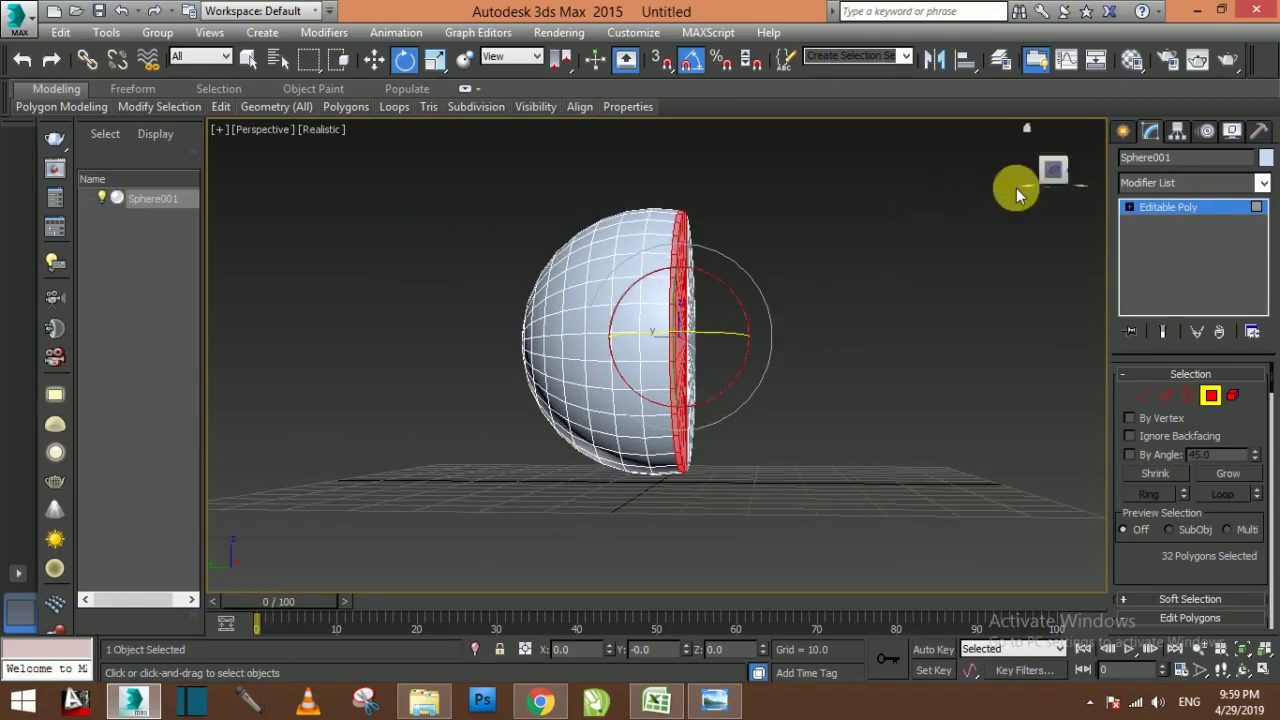
pyautogui.keyDown('alt'); pyautogui.moveTo(1016, 192); pyautogui.dragTo(949, 203, button='middle'); pyautogui.keyUp('alt')
pyautogui.press('w')
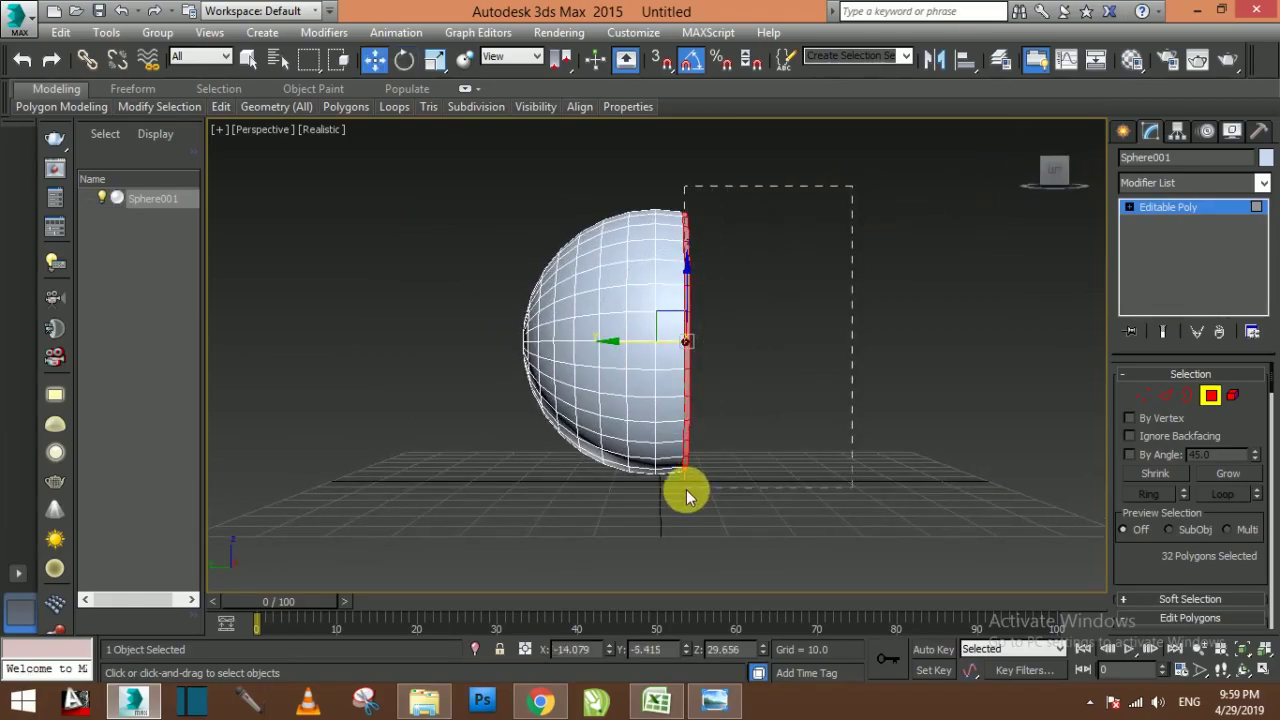
pyautogui.moveTo(686, 497)
pyautogui.keyDown('alt'); pyautogui.mouseDown(button='middle')
pyautogui.moveTo(766, 437)
pyautogui.moveTo(663, 449)
pyautogui.moveTo(429, 434)
pyautogui.moveTo(442, 450)
pyautogui.moveTo(436, 428)
pyautogui.moveTo(451, 432)
pyautogui.mouseUp(button='middle'); pyautogui.keyUp('alt')
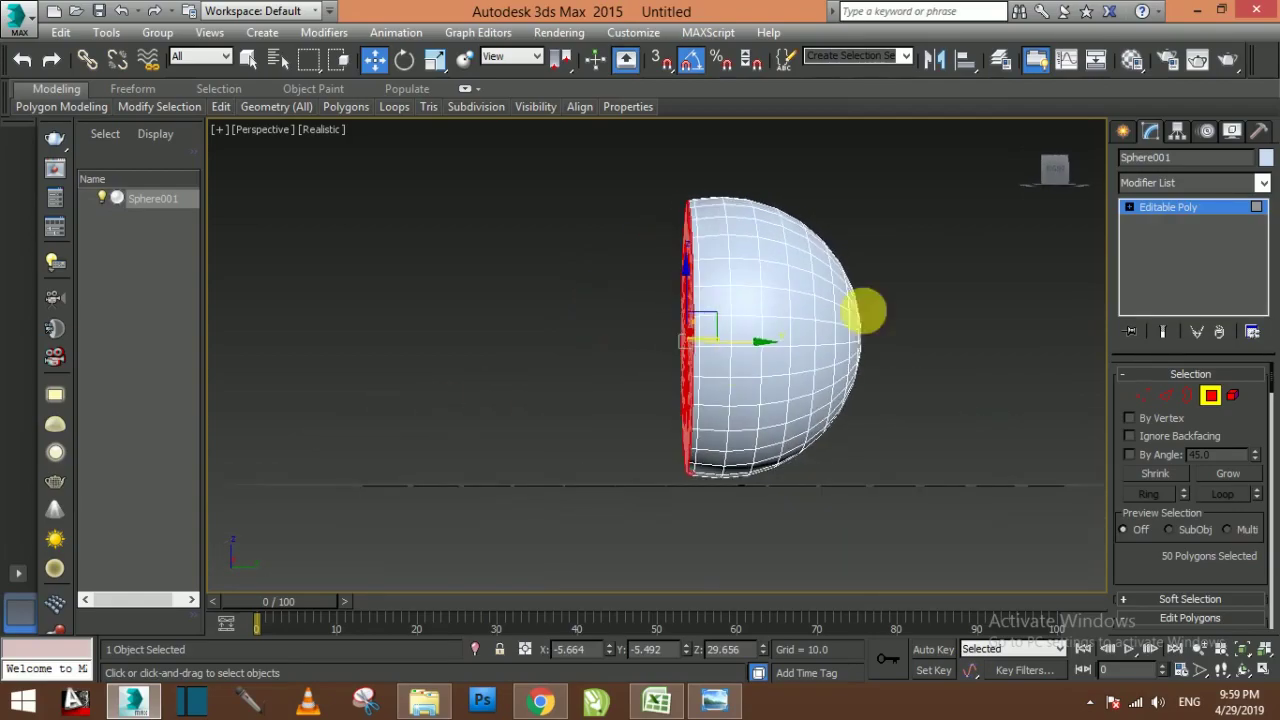
# Refine the cap polygon selection from above, dropping the extra polygons
pyautogui.click(1055, 175)
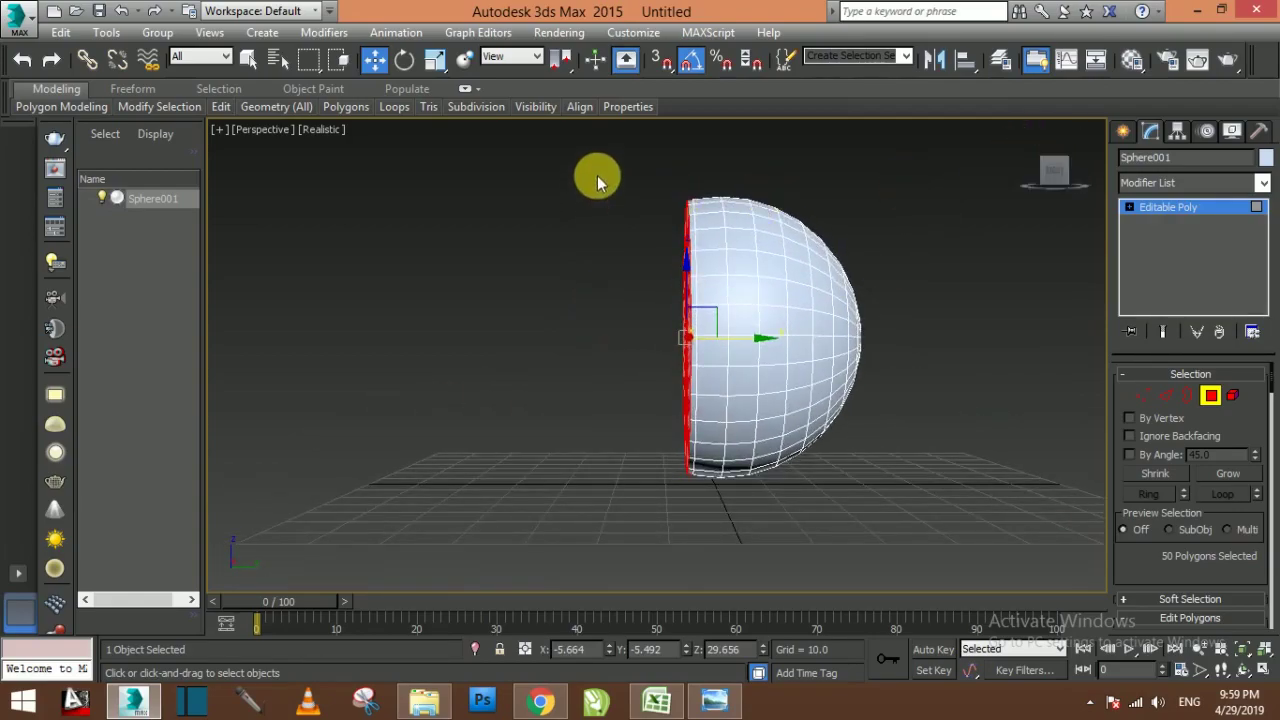
pyautogui.moveTo(647, 258); pyautogui.dragTo(702, 492)
pyautogui.moveTo(914, 157)
pyautogui.mouseDown()
pyautogui.moveTo(758, 458)
pyautogui.moveTo(723, 495)
pyautogui.mouseUp()
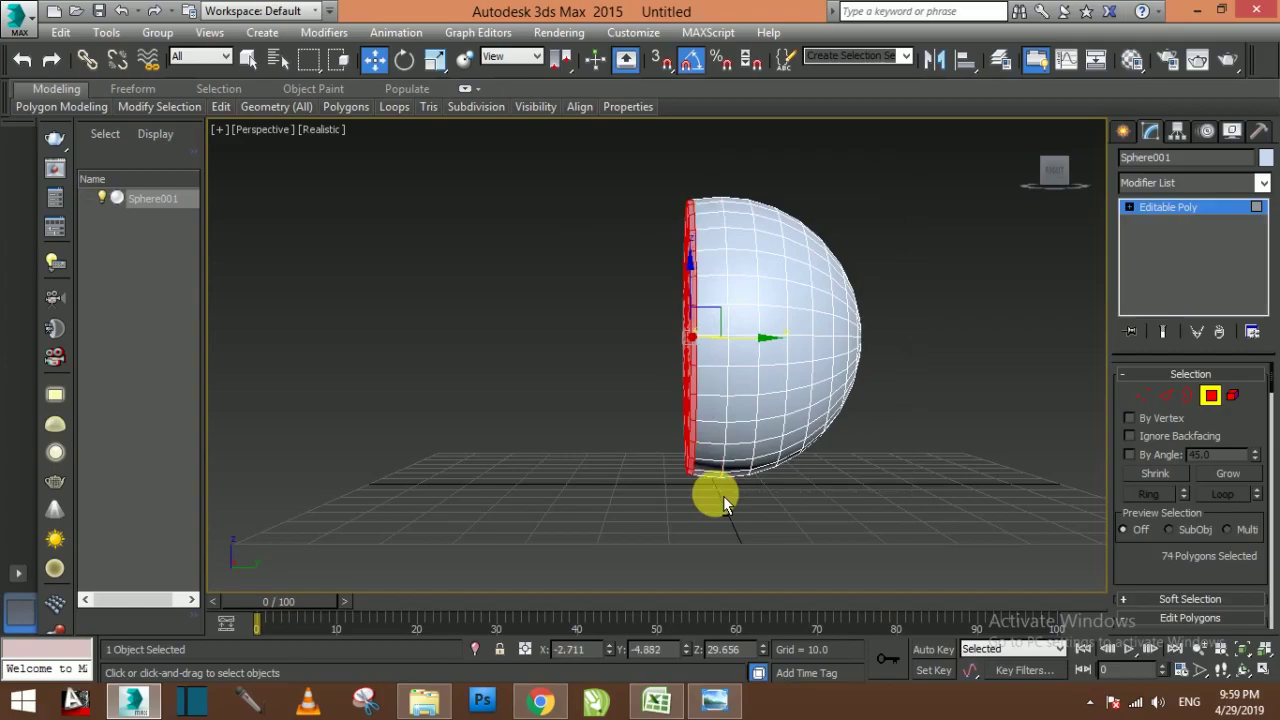
pyautogui.moveTo(705, 450)
pyautogui.keyDown('alt'); pyautogui.mouseDown(button='middle')
pyautogui.moveTo(848, 414)
pyautogui.moveTo(923, 363)
pyautogui.mouseUp(button='middle'); pyautogui.keyUp('alt')
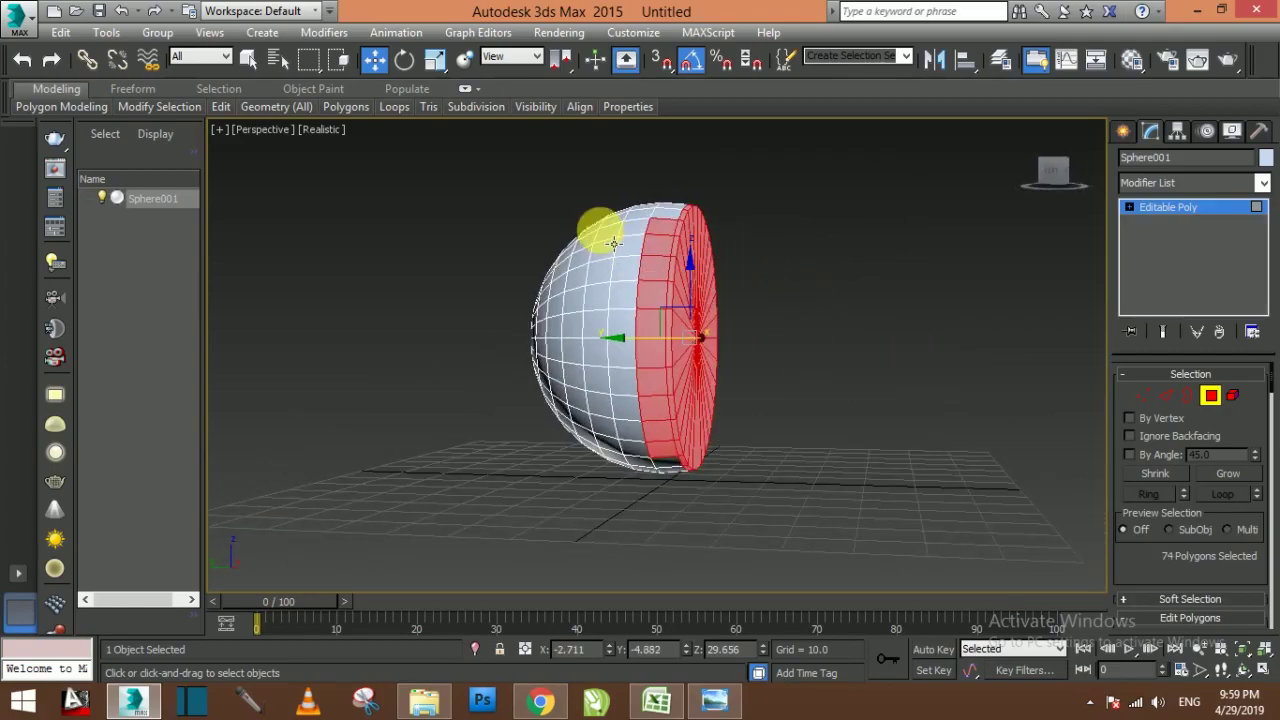
pyautogui.moveTo(594, 234)
pyautogui.keyDown('alt'); pyautogui.mouseDown(button='middle')
pyautogui.moveTo(641, 230)
pyautogui.moveTo(651, 214)
pyautogui.mouseUp(button='middle'); pyautogui.keyUp('alt')
pyautogui.moveTo(571, 148)
pyautogui.mouseDown()
pyautogui.moveTo(664, 442)
pyautogui.moveTo(690, 440)
pyautogui.mouseUp()
pyautogui.moveTo(690, 440)
pyautogui.keyDown('alt'); pyautogui.mouseDown(button='middle')
pyautogui.moveTo(557, 400)
pyautogui.moveTo(728, 505)
pyautogui.moveTo(334, 315)
pyautogui.moveTo(489, 289)
pyautogui.moveTo(649, 494)
pyautogui.moveTo(697, 510)
pyautogui.moveTo(671, 491)
pyautogui.mouseUp(button='middle'); pyautogui.keyUp('alt')
# Delete the selected cap polygons and exit Polygon mode, leaving an open shell
pyautogui.press('Delete')
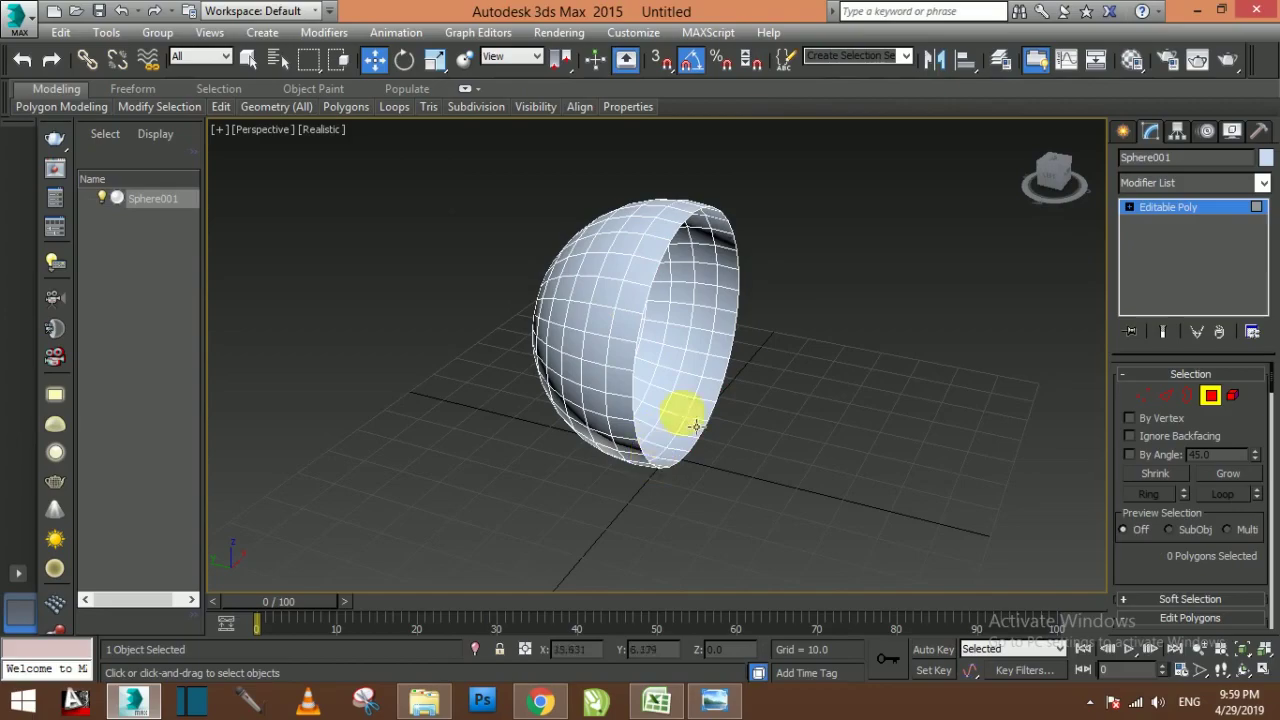
pyautogui.keyDown('alt'); pyautogui.moveTo(714, 403); pyautogui.dragTo(857, 303, button='middle'); pyautogui.keyUp('alt')
pyautogui.click(1171, 207)
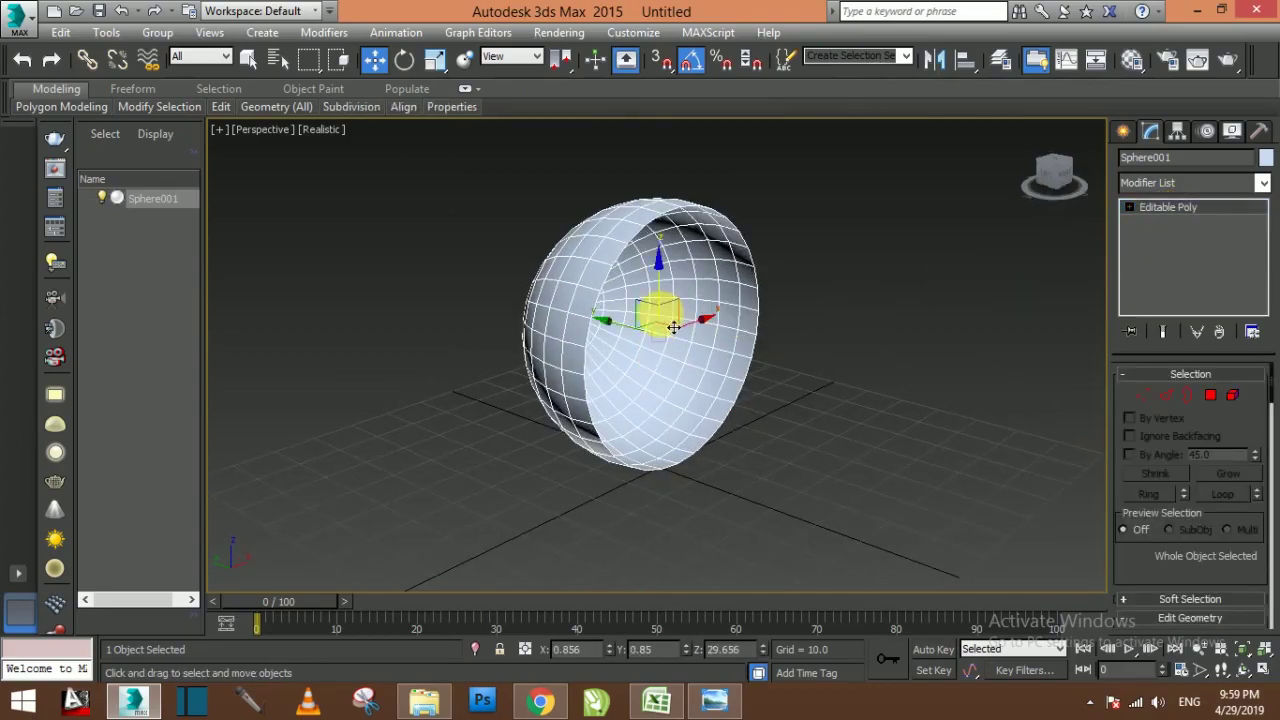
# Clone the half-sphere as a Copy, Sphere002, to the left and reselect Sphere001
pyautogui.moveTo(641, 343)
pyautogui.keyDown('shift'); pyautogui.mouseDown()
pyautogui.moveTo(466, 243)
pyautogui.moveTo(370, 210)
pyautogui.moveTo(383, 262)
pyautogui.mouseUp(); pyautogui.keyUp('shift')
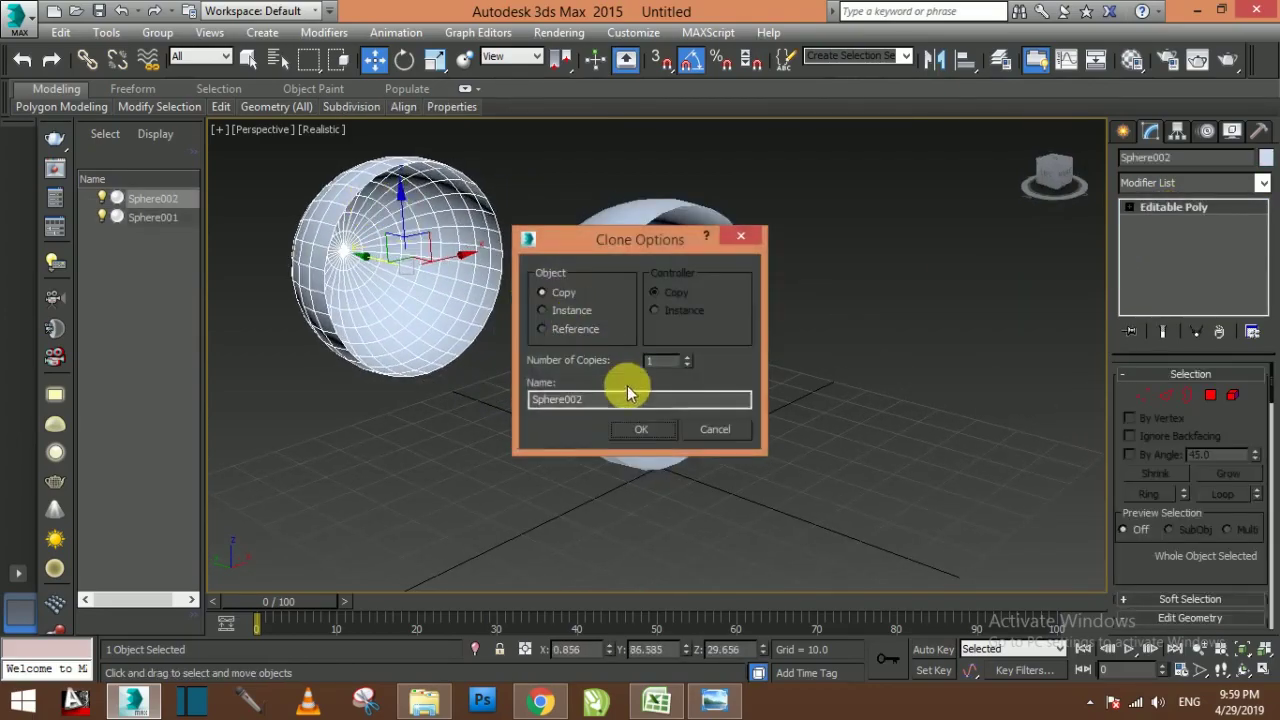
pyautogui.click(644, 433)
pyautogui.click(600, 322)
pyautogui.moveTo(600, 322)
pyautogui.keyDown('alt'); pyautogui.mouseDown(button='middle')
pyautogui.moveTo(600, 294)
pyautogui.moveTo(662, 316)
pyautogui.mouseUp(button='middle'); pyautogui.keyUp('alt')
pyautogui.keyDown('alt'); pyautogui.moveTo(738, 292); pyautogui.dragTo(780, 285, button='middle'); pyautogui.keyUp('alt')
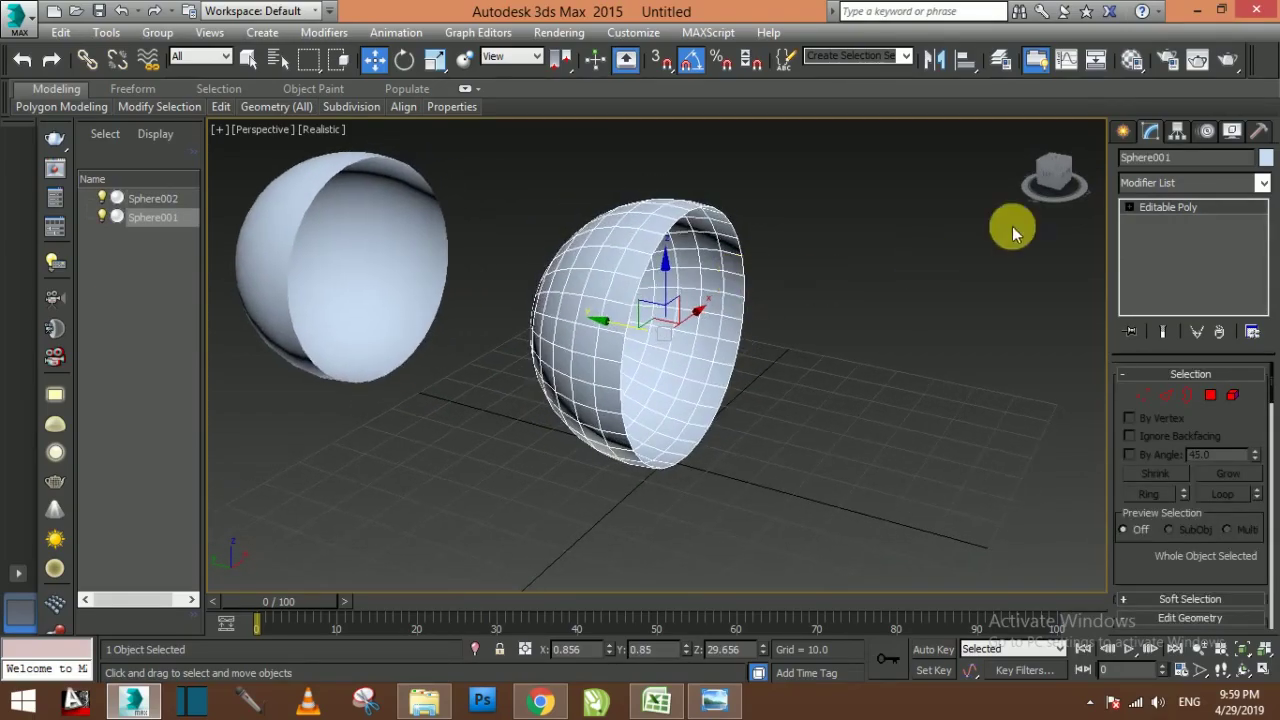
pyautogui.click(1145, 184)
pyautogui.click(975, 240)
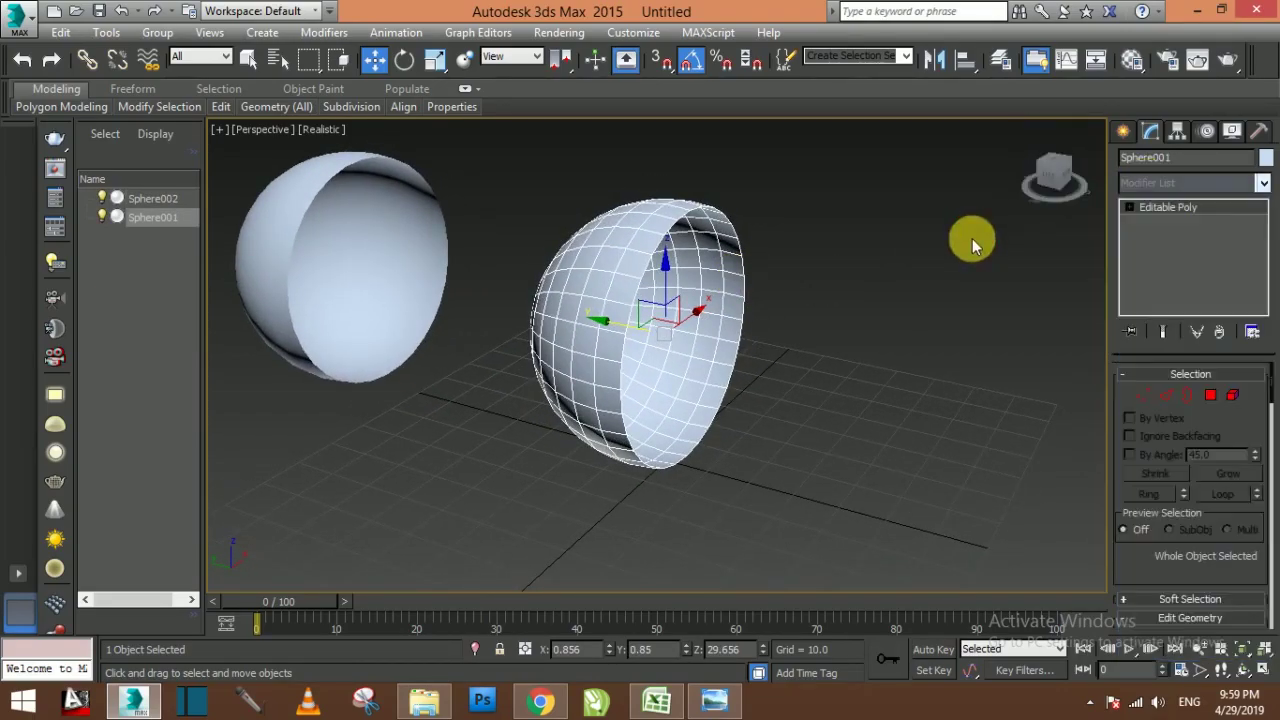
pyautogui.click(559, 32)
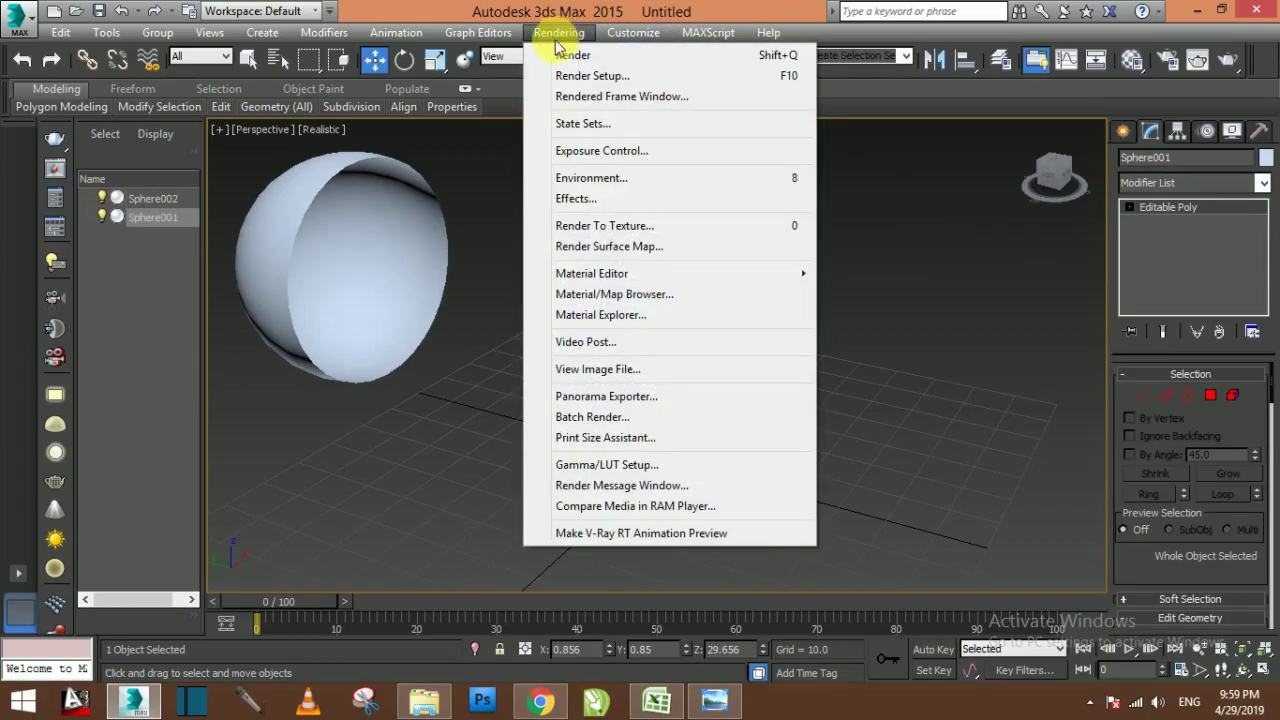
pyautogui.click(585, 369)
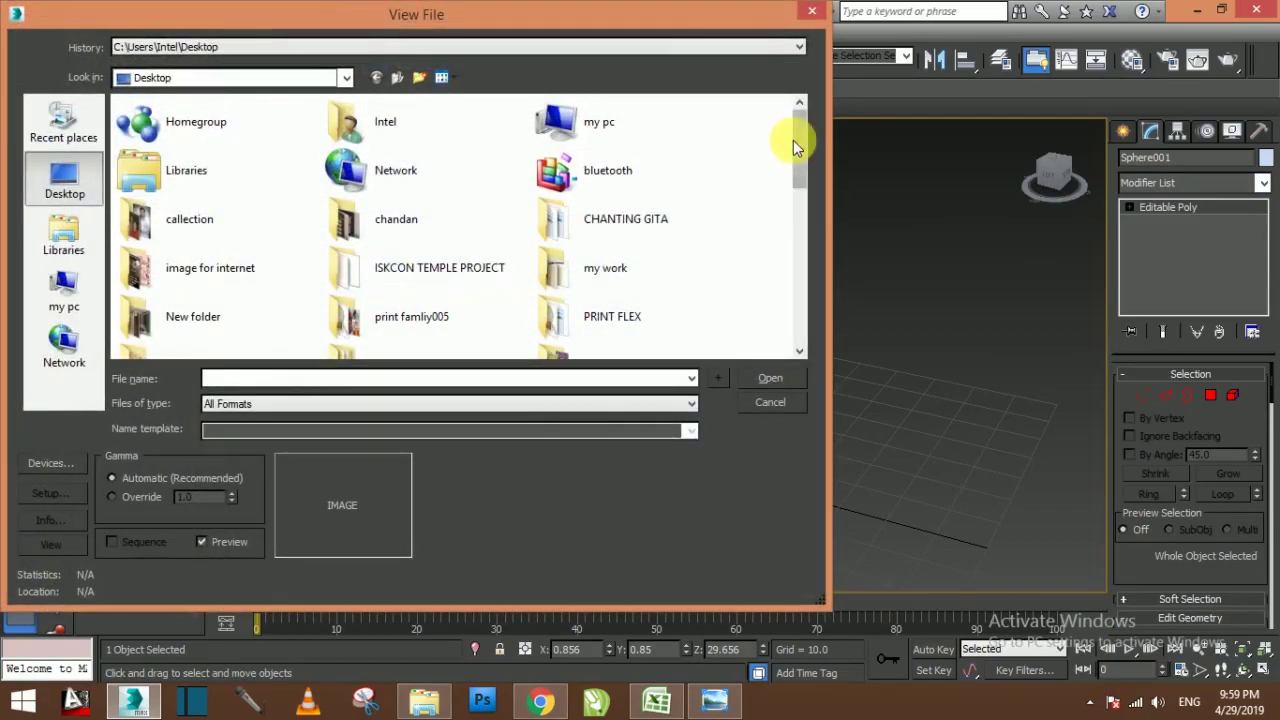
pyautogui.moveTo(793, 140); pyautogui.dragTo(792, 294)
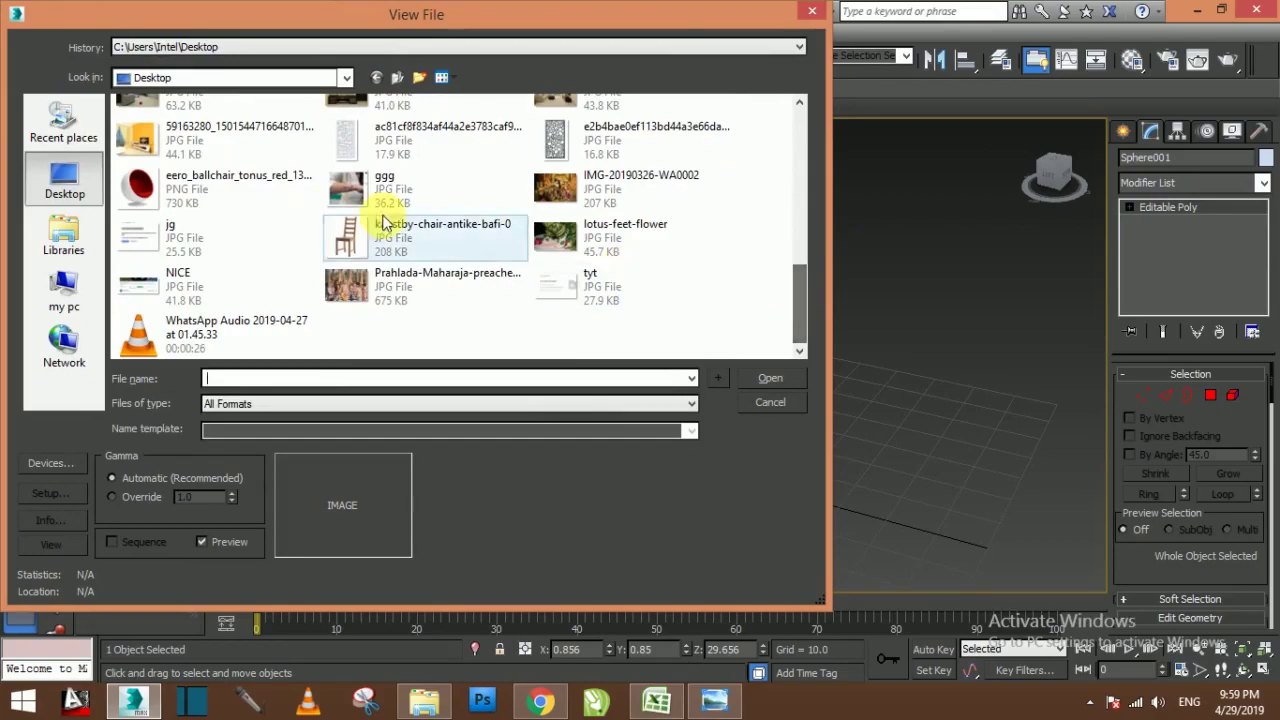
pyautogui.doubleClick(288, 196)
pyautogui.moveTo(651, 164); pyautogui.dragTo(231, 80)
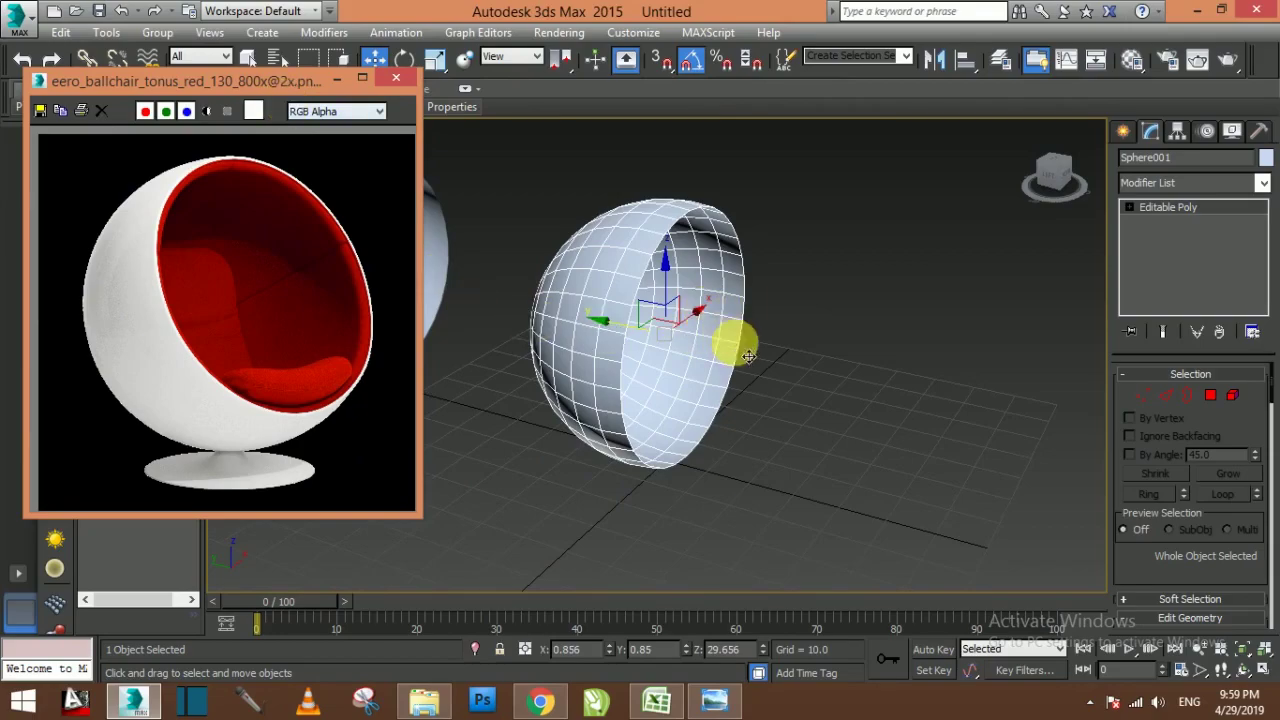
pyautogui.moveTo(737, 343)
pyautogui.mouseDown(button='middle')
pyautogui.moveTo(752, 356)
pyautogui.moveTo(828, 286)
pyautogui.moveTo(828, 300)
pyautogui.mouseUp(button='middle')
pyautogui.press('e')
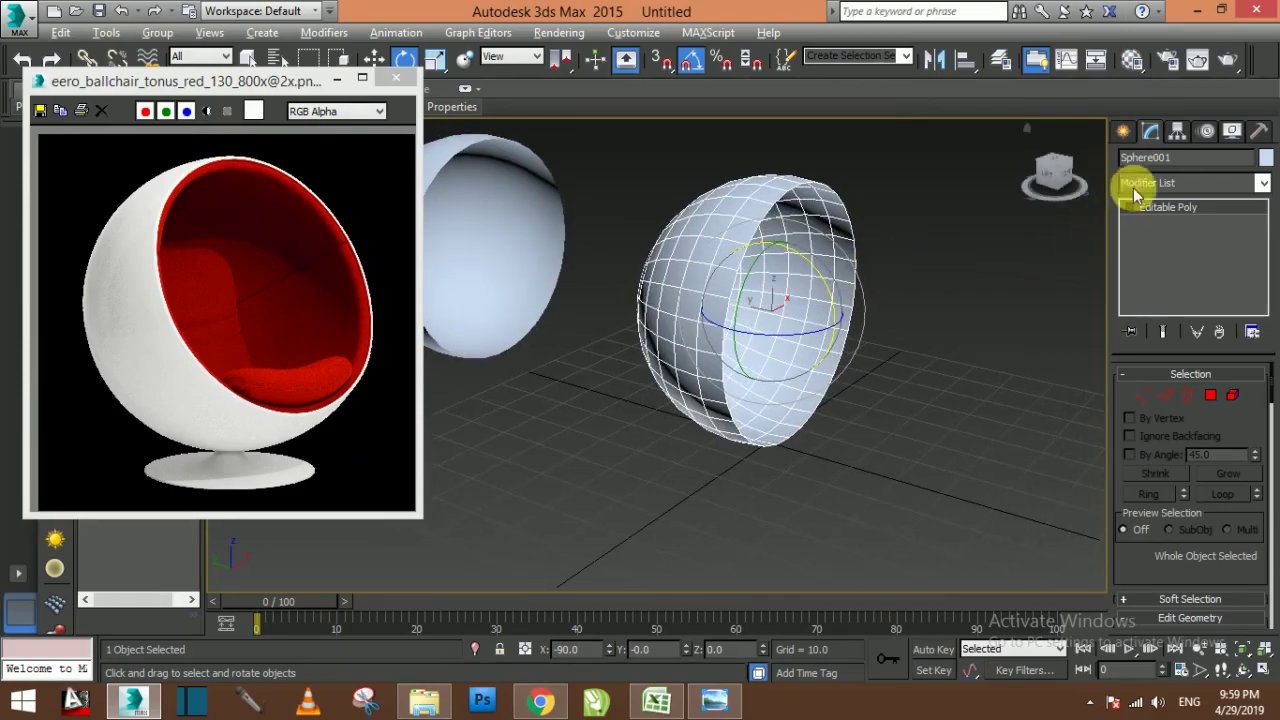
# Add a Shell modifier to the half-sphere with Outer Amount 3.07
pyautogui.click(1158, 182)
pyautogui.scroll(-10, 1156, 184)
pyautogui.scroll(-10, 1156, 184)
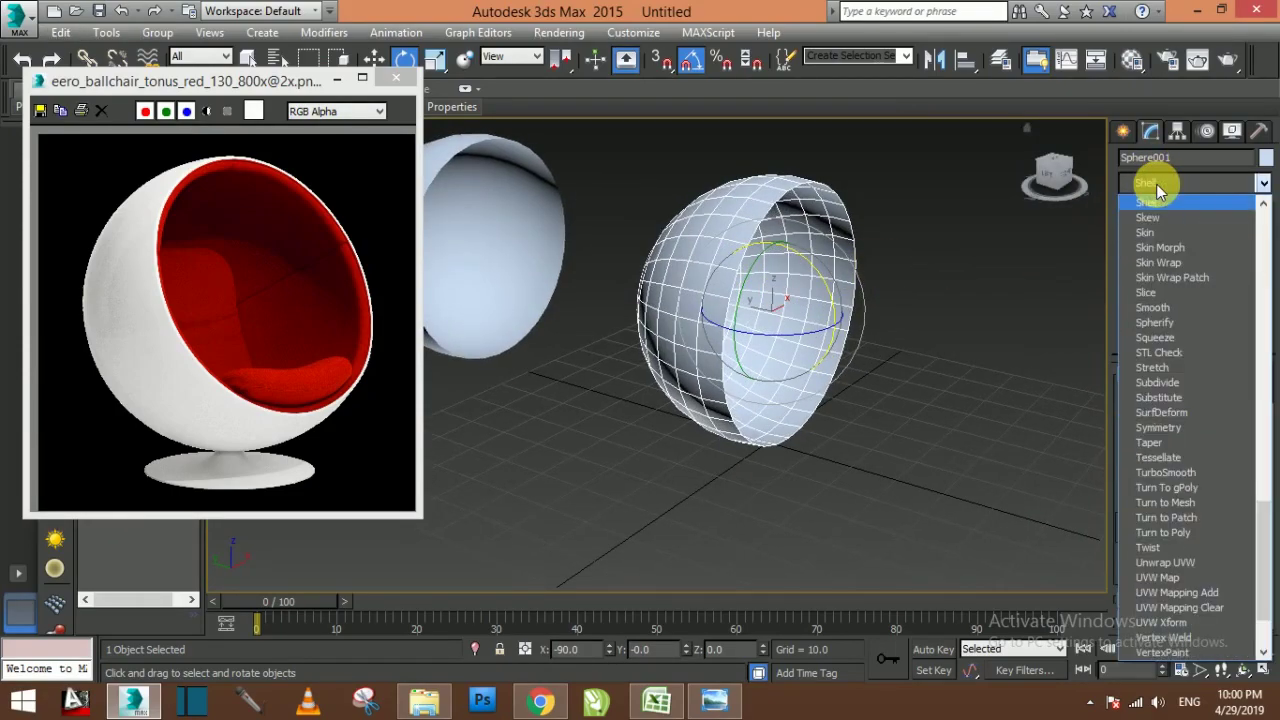
pyautogui.click(1158, 203)
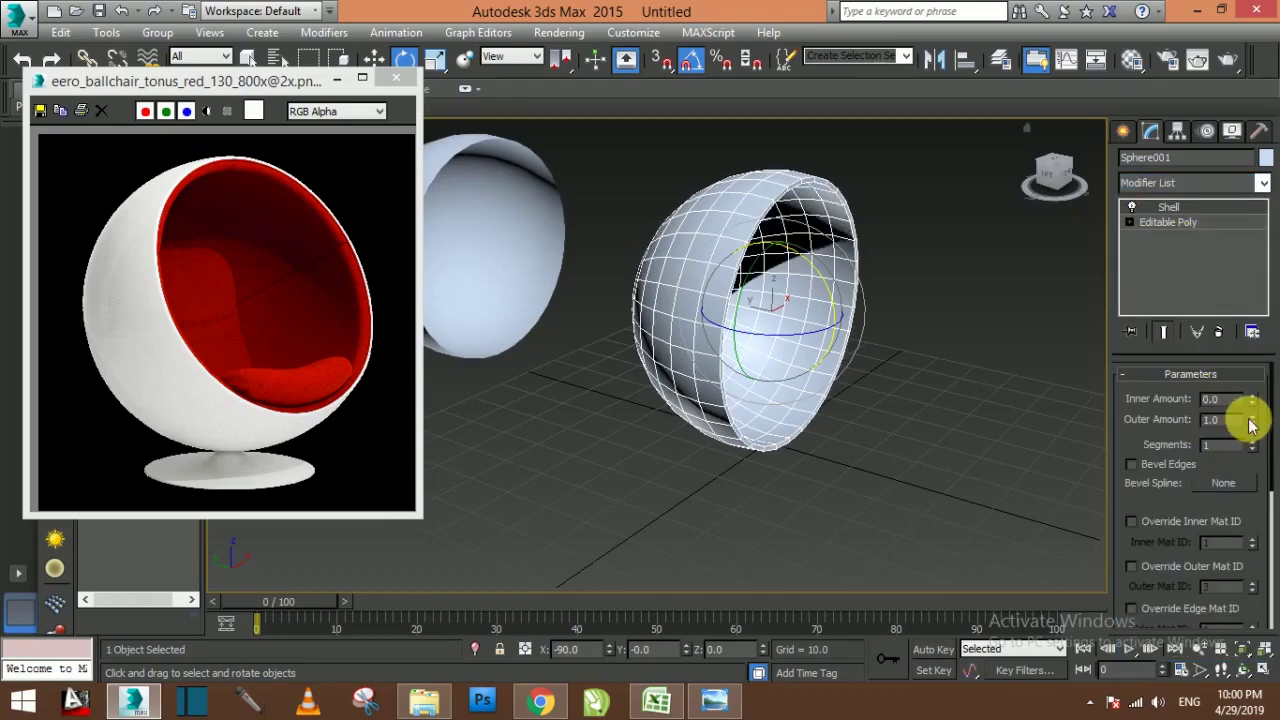
pyautogui.moveTo(1252, 420); pyautogui.dragTo(1200, 225)
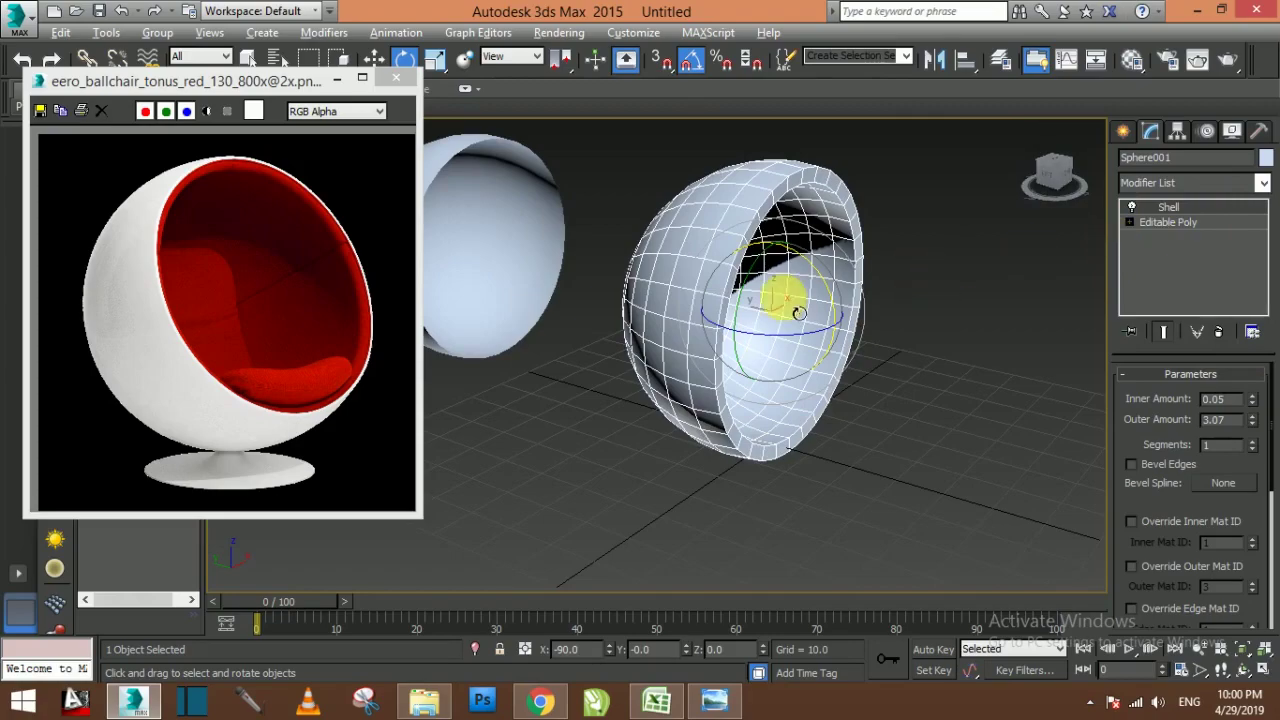
# In a side view, raise the shelled half-sphere higher above the grid
pyautogui.hotkey('alt', 'w')
pyautogui.hotkey('alt', 'w')
pyautogui.scroll(3, 680, 323)
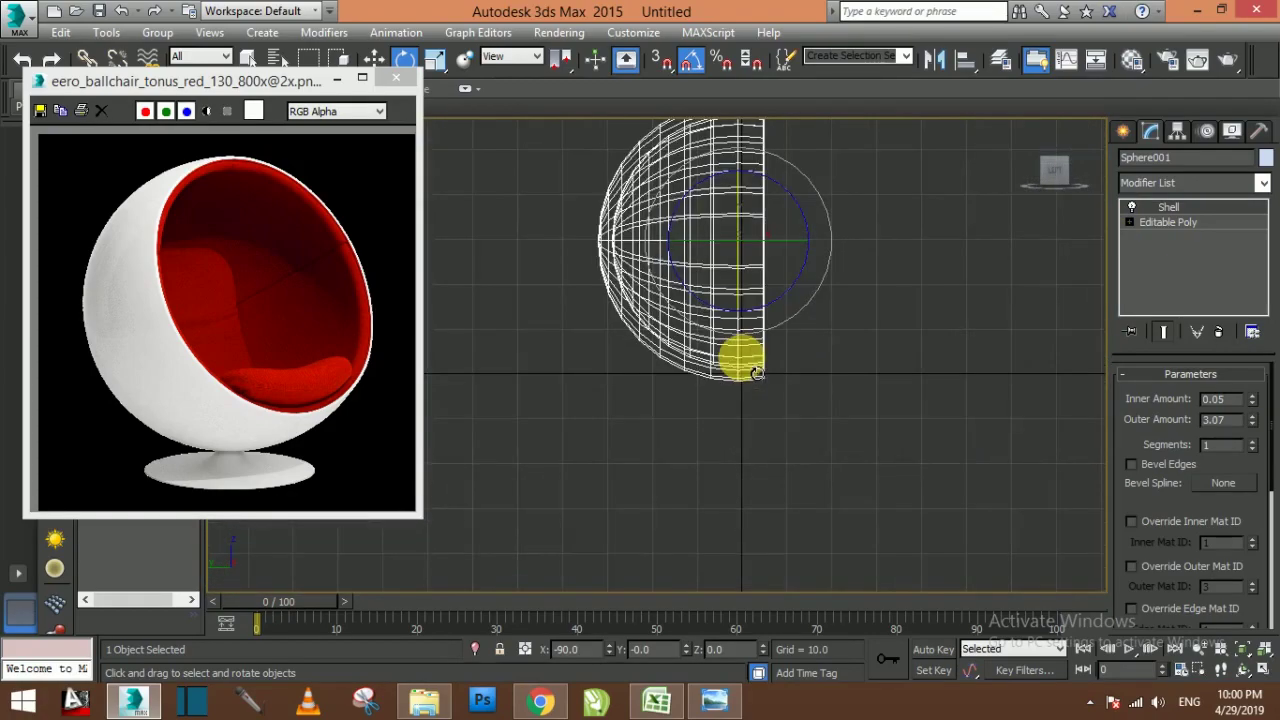
pyautogui.moveTo(757, 372); pyautogui.dragTo(457, 130)
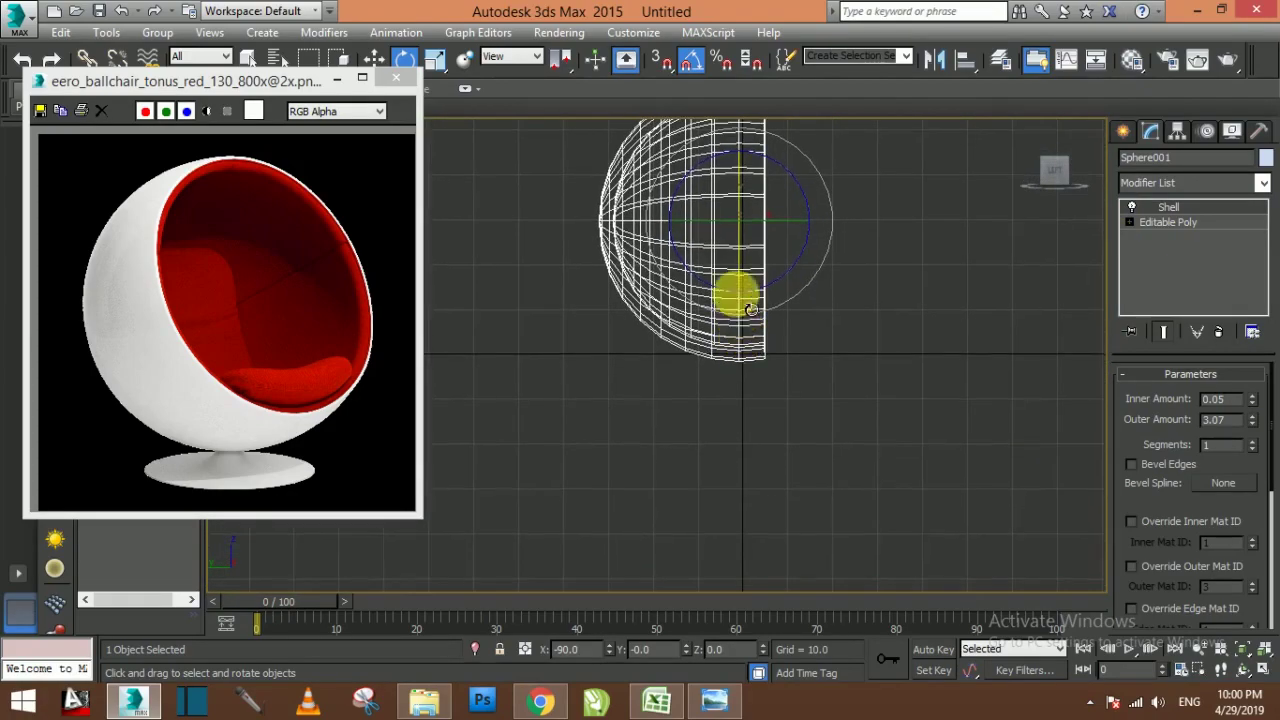
pyautogui.click(378, 62)
pyautogui.moveTo(709, 266); pyautogui.dragTo(724, 318, button='middle')
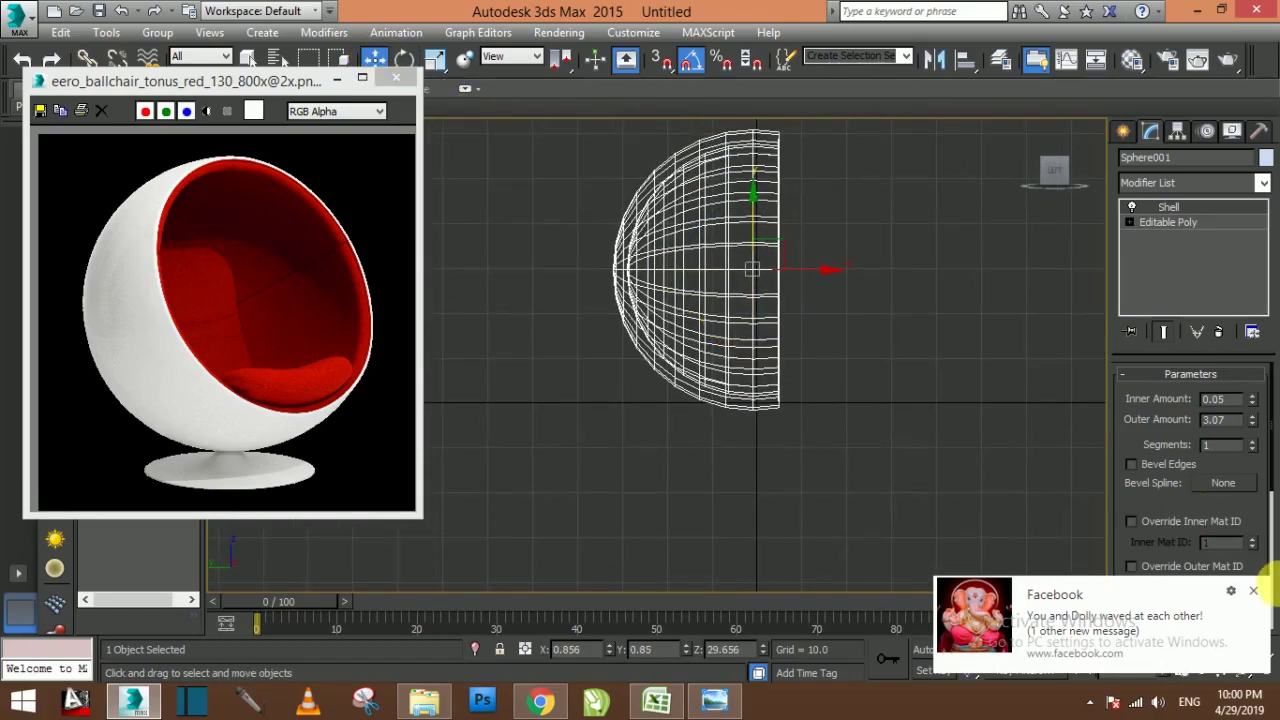
pyautogui.moveTo(865, 444); pyautogui.dragTo(812, 358, button='middle')
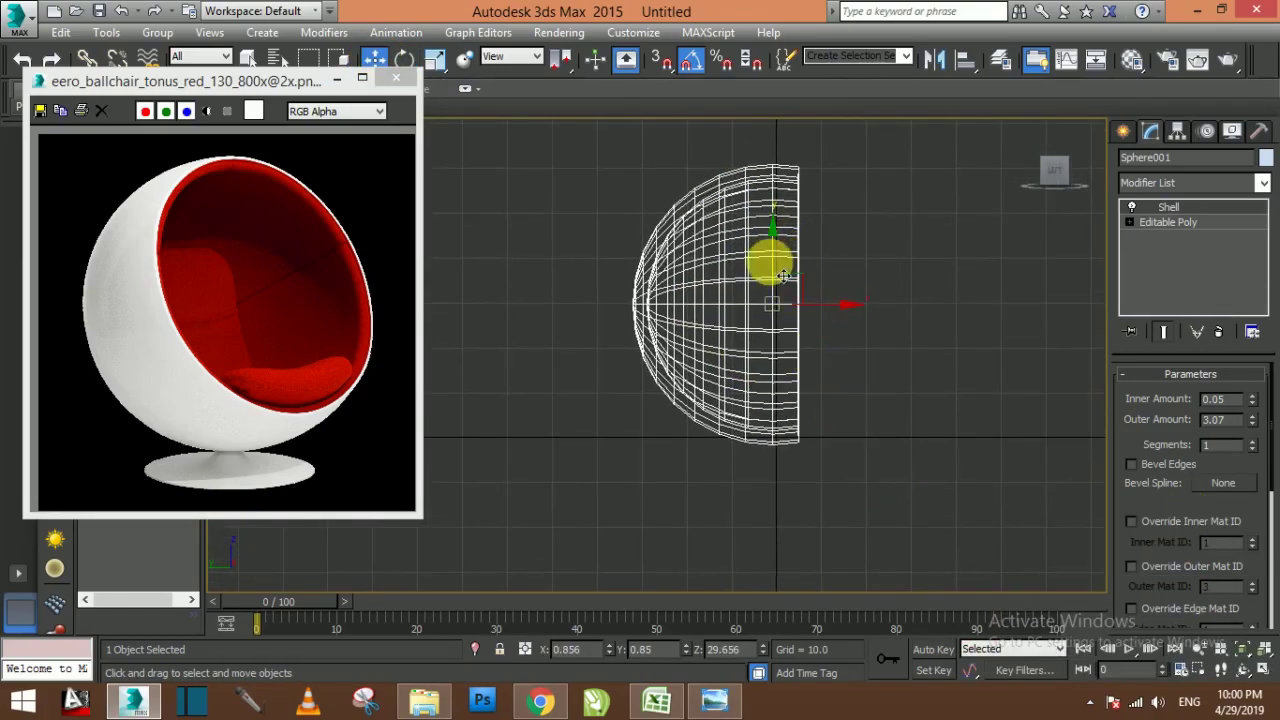
pyautogui.moveTo(784, 276); pyautogui.dragTo(772, 218)
pyautogui.click(1141, 208)
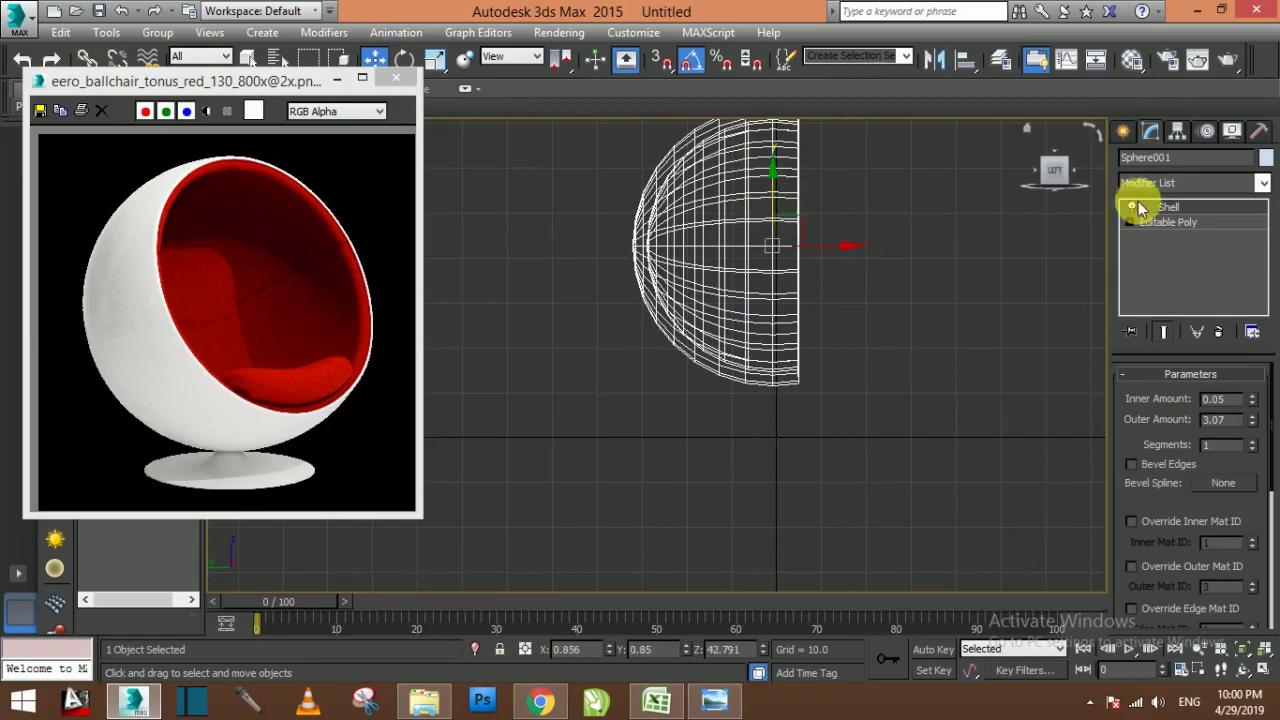
pyautogui.click(1124, 132)
# Draw the curved Line001 base profile spline beneath the shell
pyautogui.click(1152, 163)
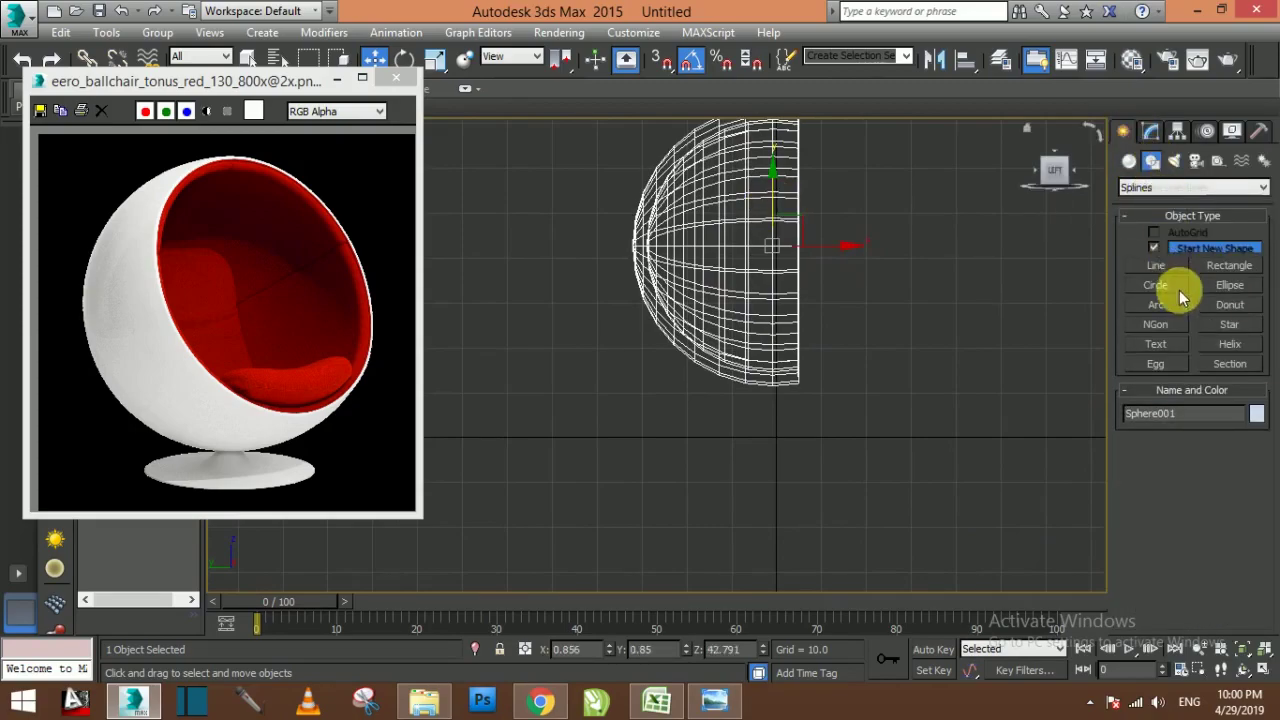
pyautogui.click(1157, 265)
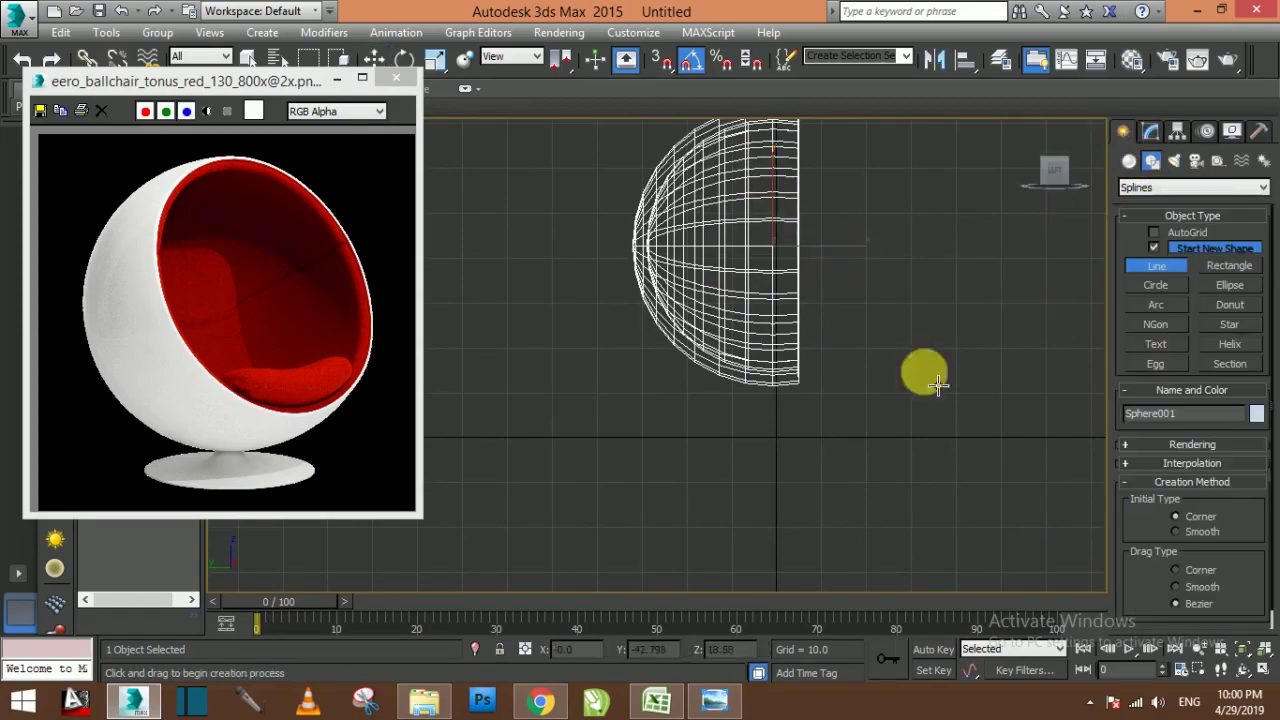
pyautogui.click(766, 400)
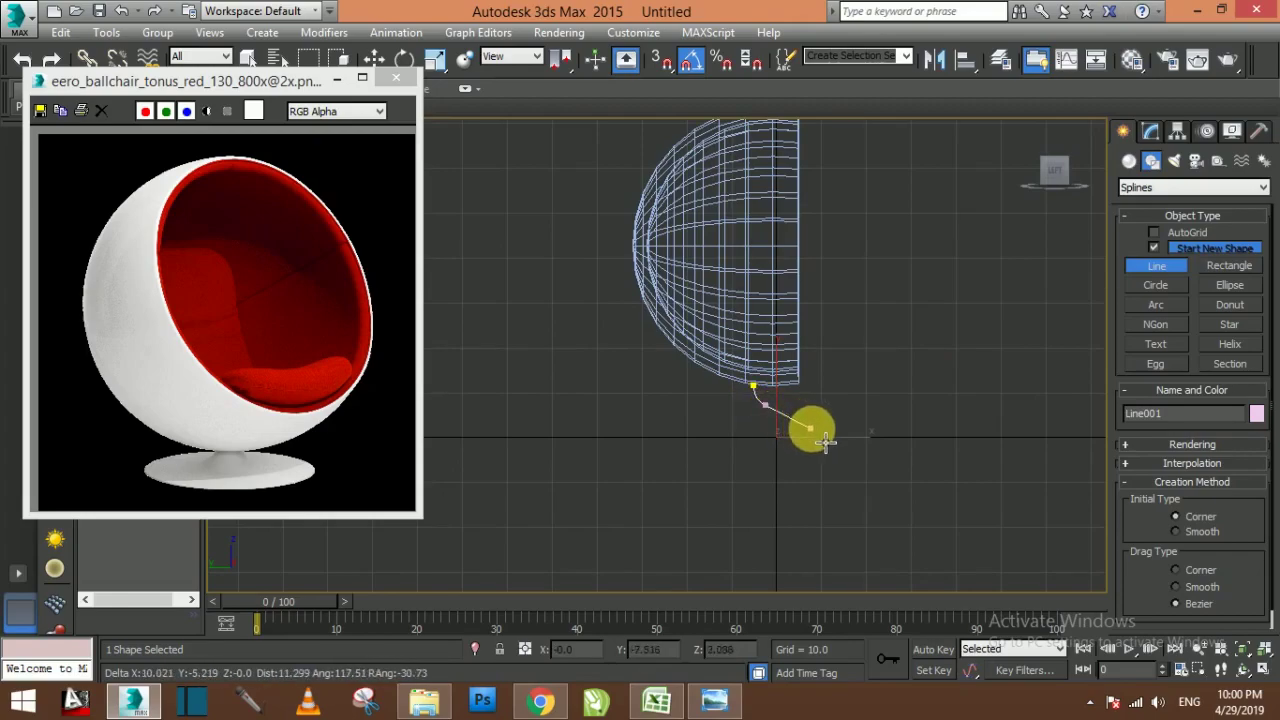
pyautogui.rightClick(822, 448)
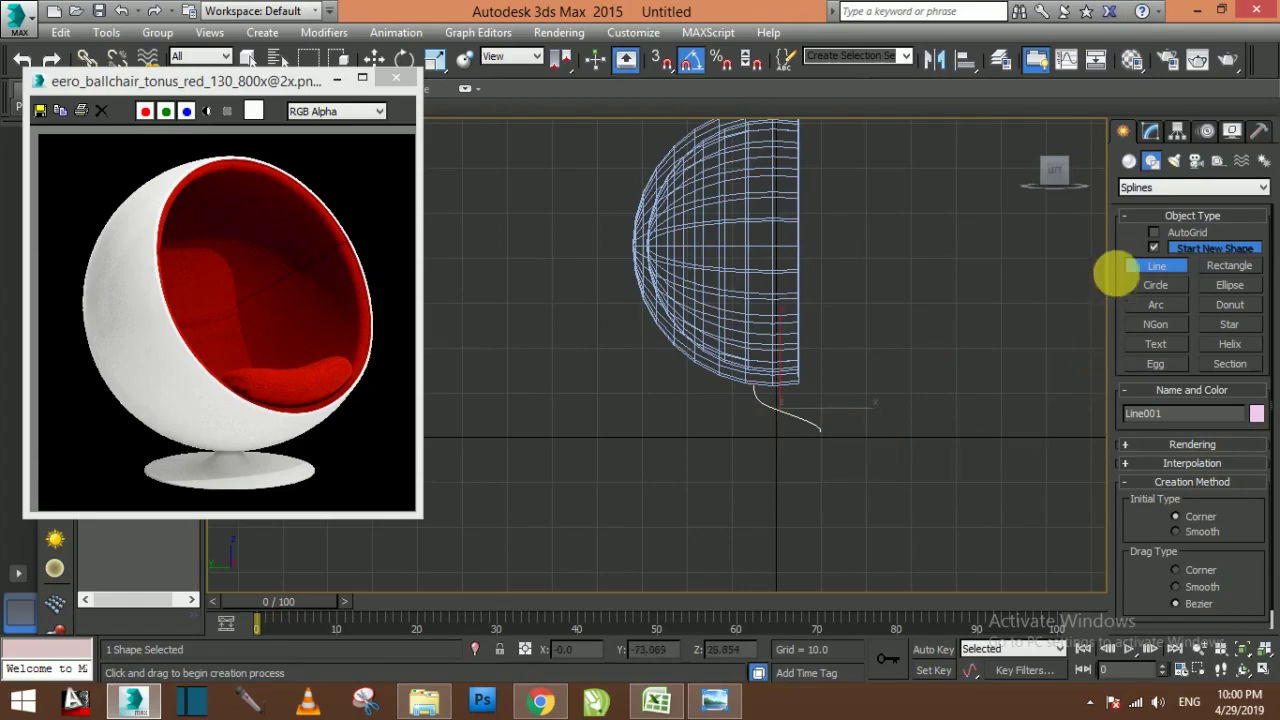
pyautogui.click(1150, 131)
# Lathe Line001 360° with 16 segments, shift its axis, and move the base under the shell
pyautogui.click(1157, 181)
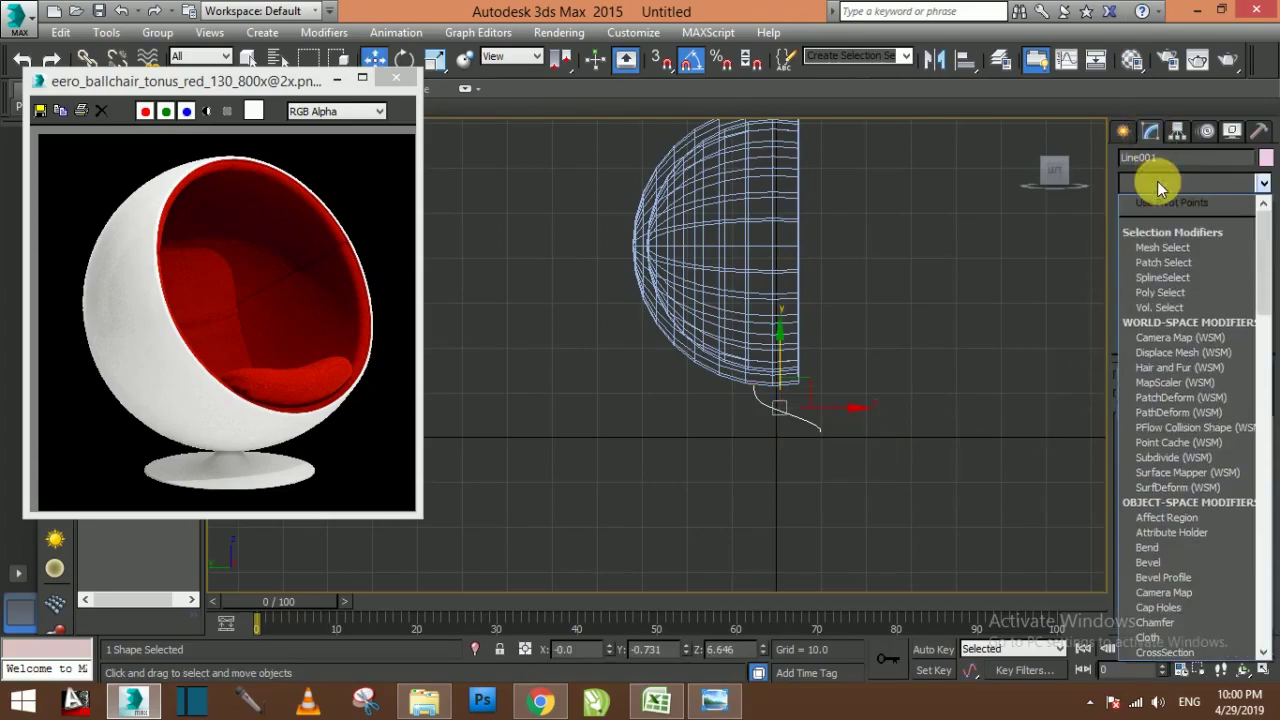
pyautogui.press('l')
pyautogui.click(1148, 205)
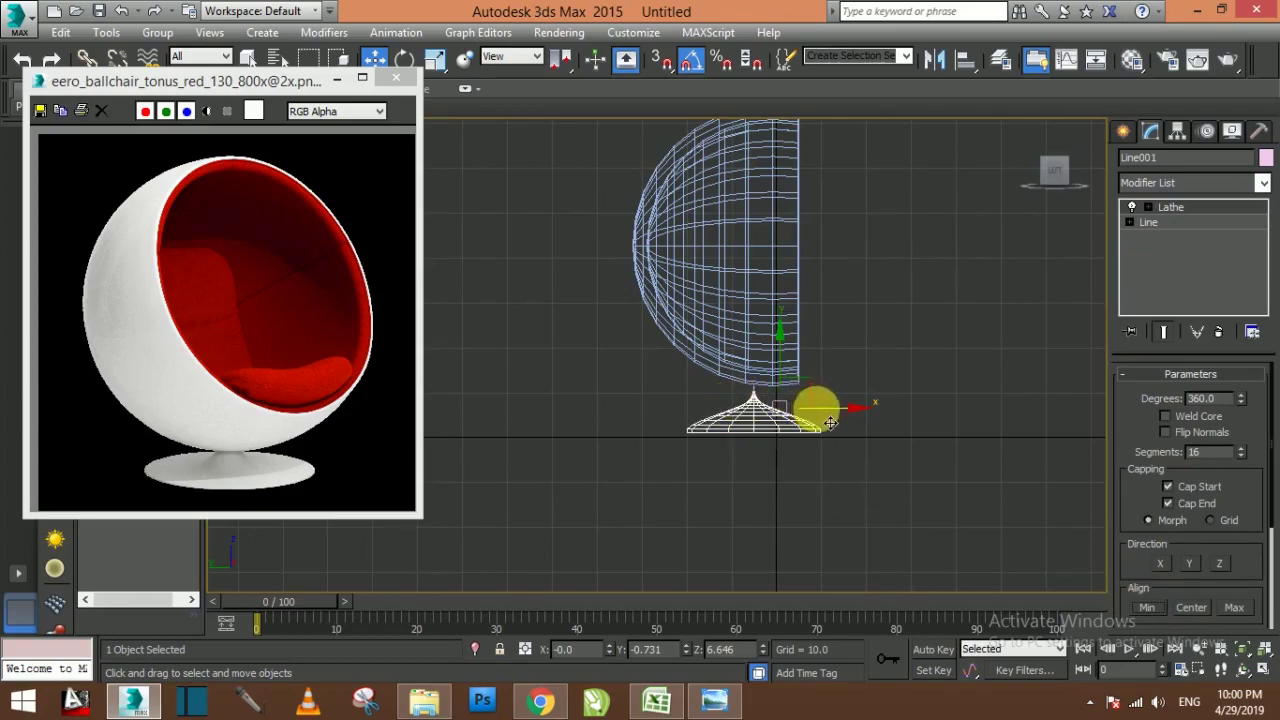
pyautogui.click(1168, 222)
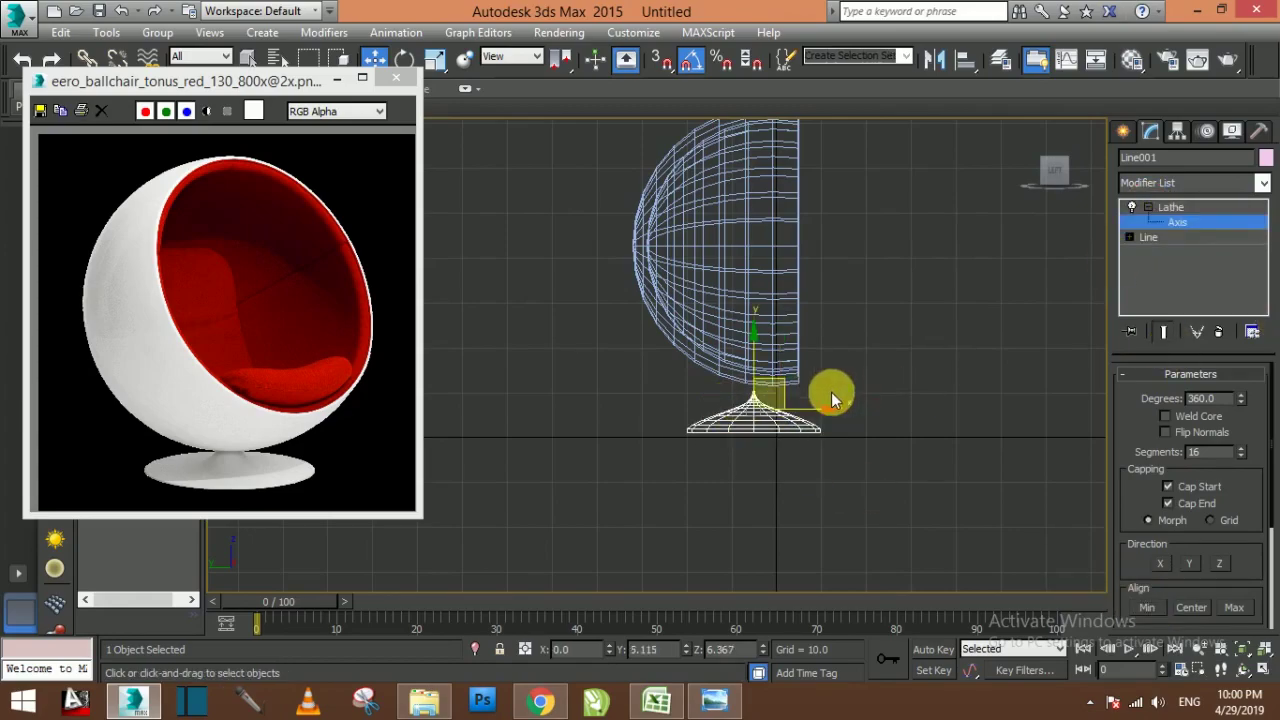
pyautogui.moveTo(829, 427); pyautogui.dragTo(823, 428)
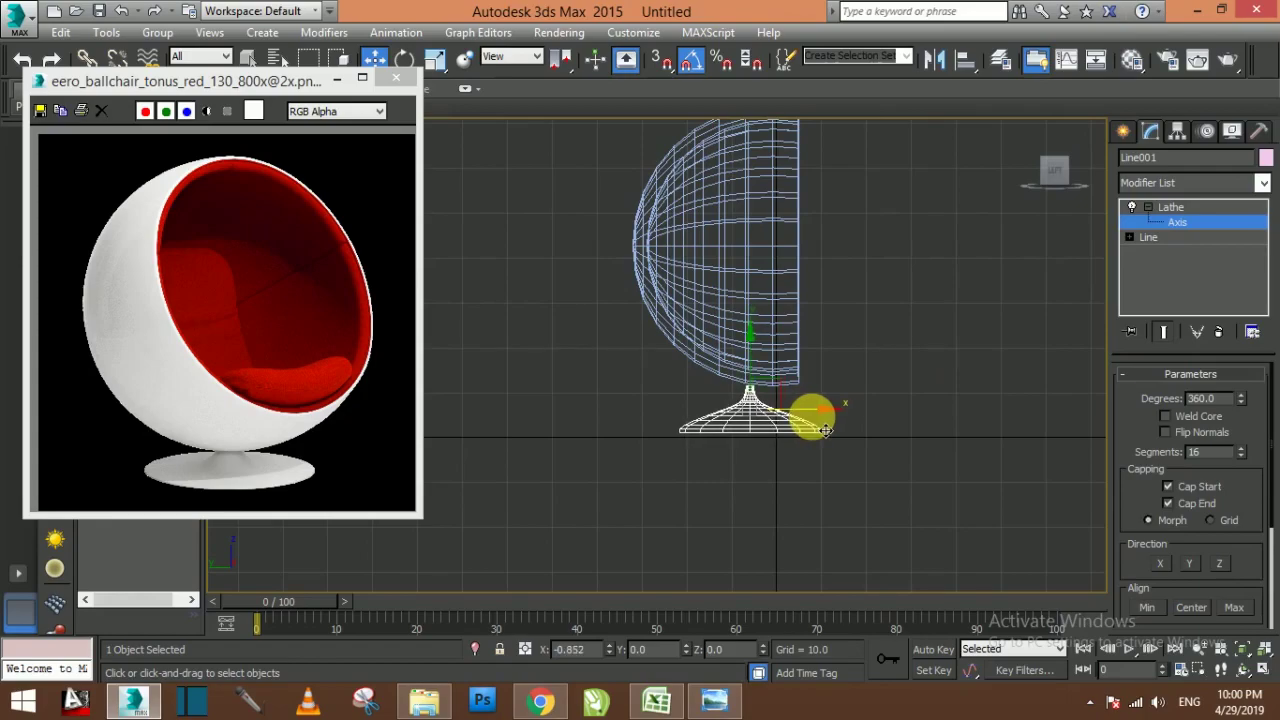
pyautogui.click(1170, 223)
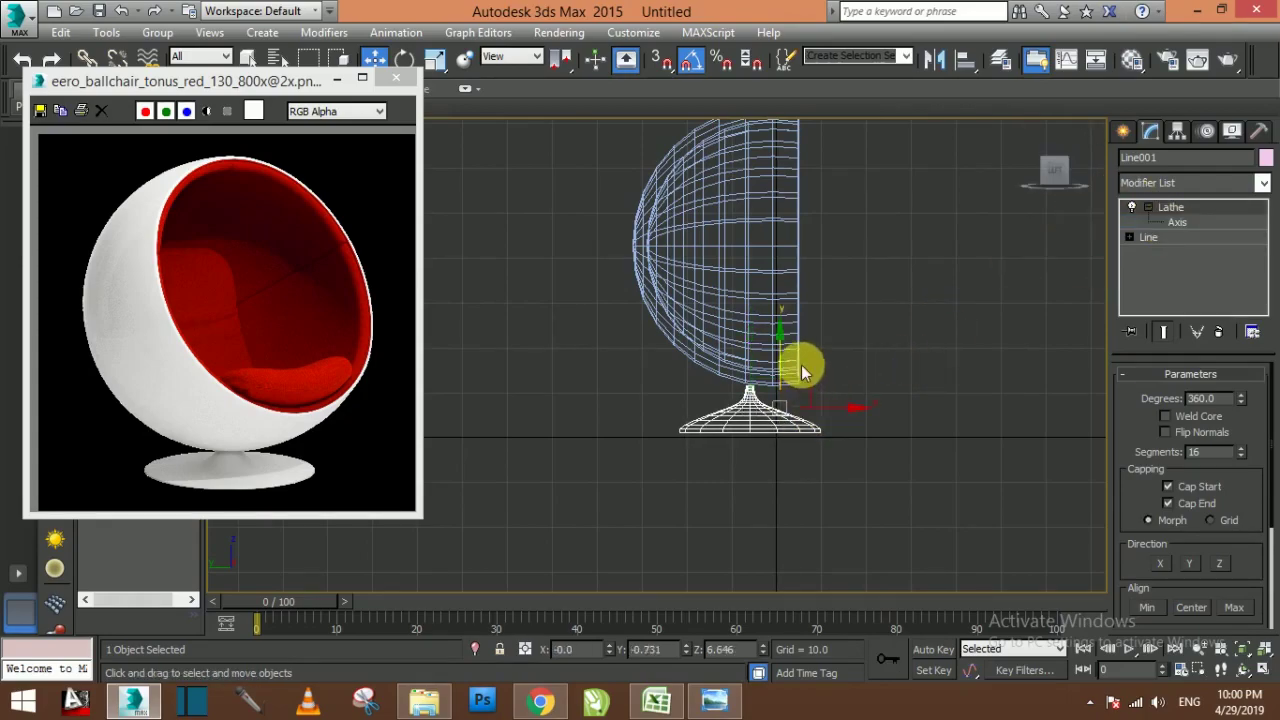
pyautogui.moveTo(799, 372); pyautogui.dragTo(799, 364)
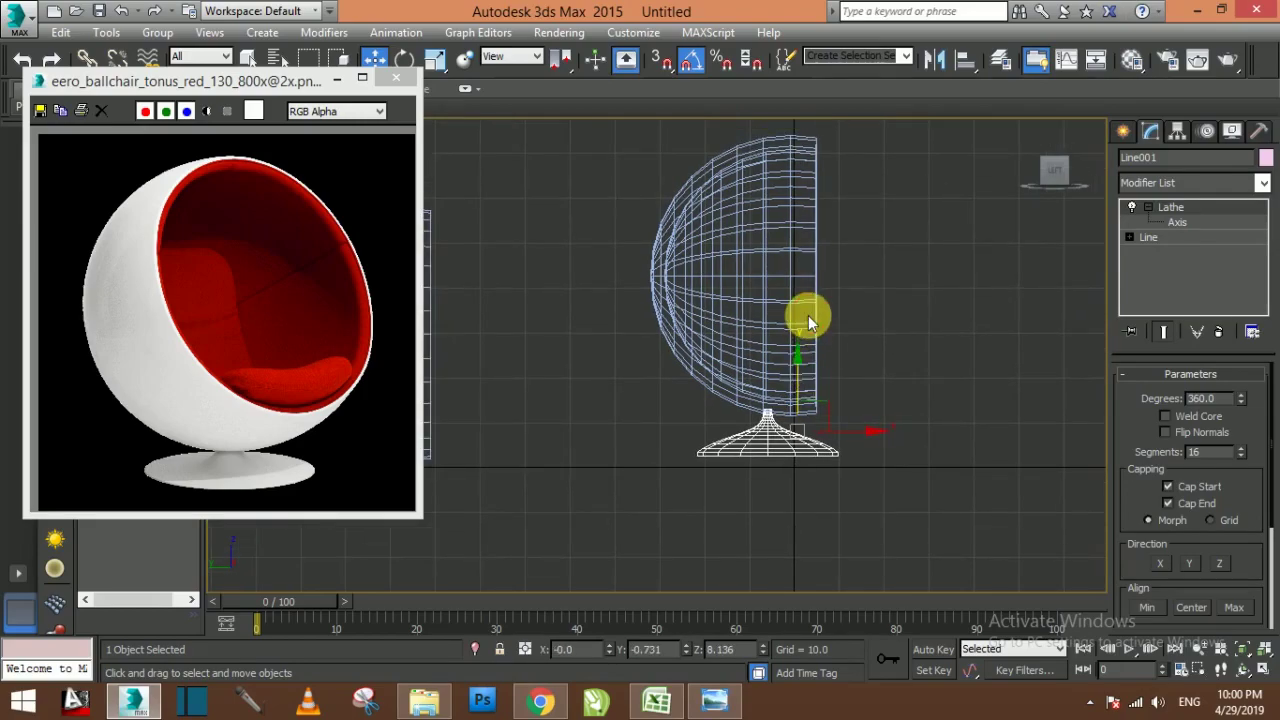
# Rotate the shell to -100° on X so it opens forward
pyautogui.click(808, 315)
pyautogui.press('e')
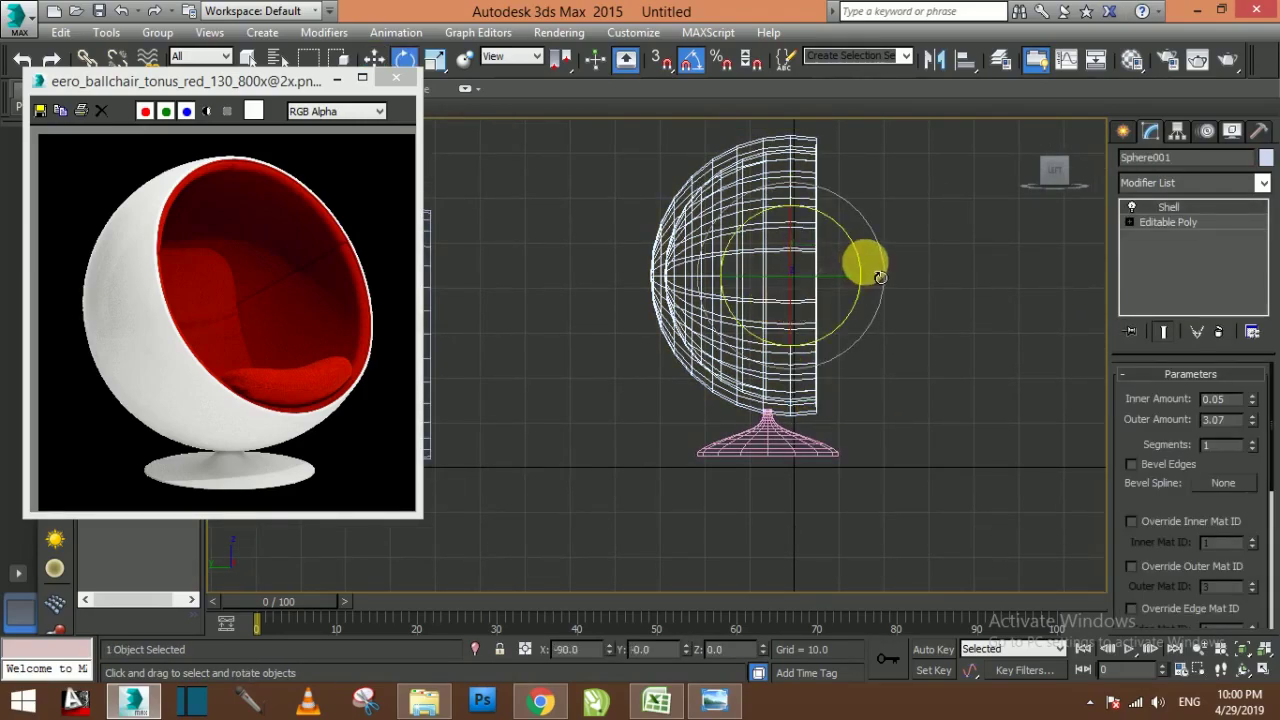
pyautogui.moveTo(863, 266); pyautogui.dragTo(874, 272)
pyautogui.hotkey('alt', 'w')
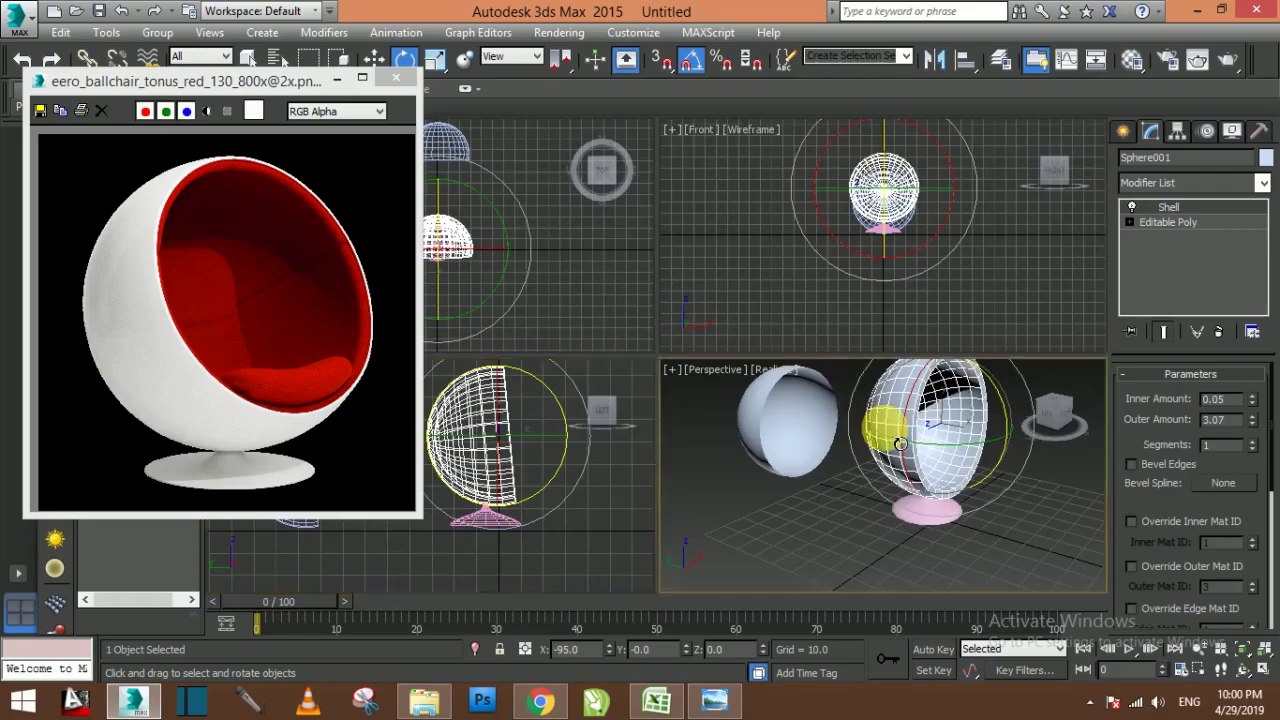
pyautogui.hotkey('alt', 'w')
pyautogui.keyDown('alt'); pyautogui.moveTo(820, 423); pyautogui.dragTo(829, 386, button='middle'); pyautogui.keyUp('alt')
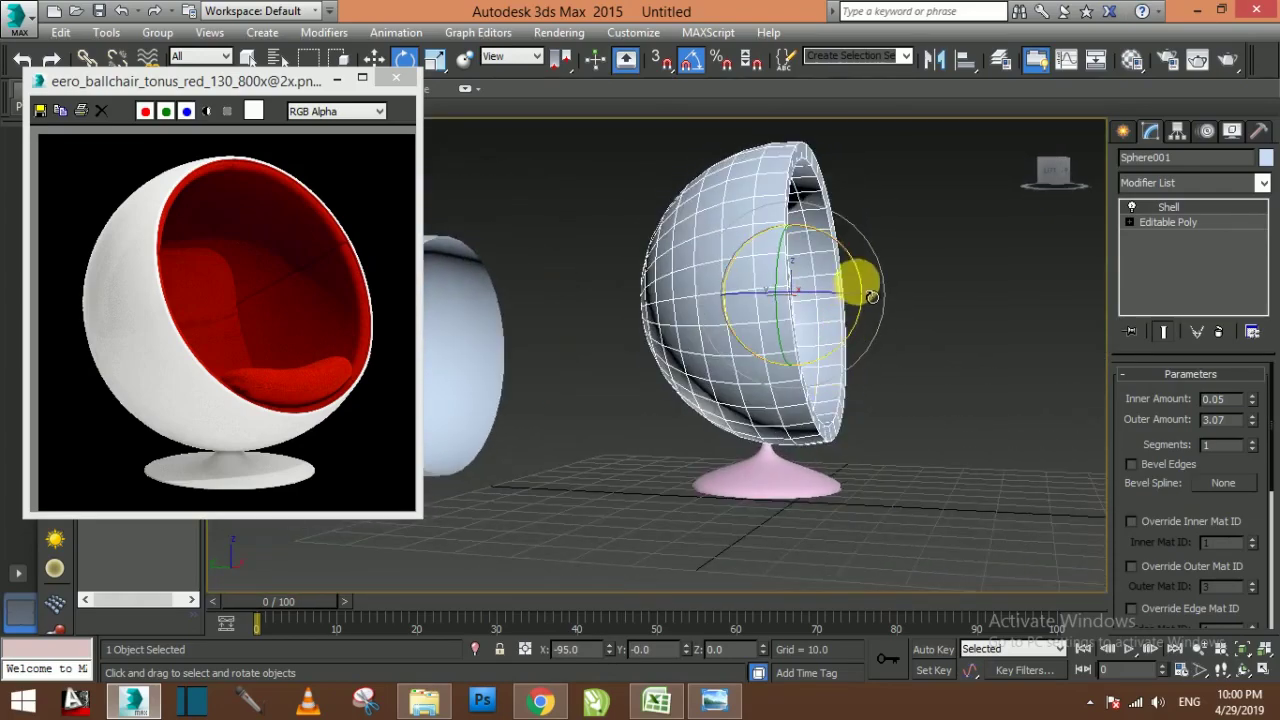
pyautogui.moveTo(873, 292); pyautogui.dragTo(843, 277)
pyautogui.moveTo(843, 277)
pyautogui.keyDown('alt'); pyautogui.mouseDown(button='middle')
pyautogui.moveTo(831, 397)
pyautogui.moveTo(771, 363)
pyautogui.moveTo(800, 345)
pyautogui.mouseUp(button='middle'); pyautogui.keyUp('alt')
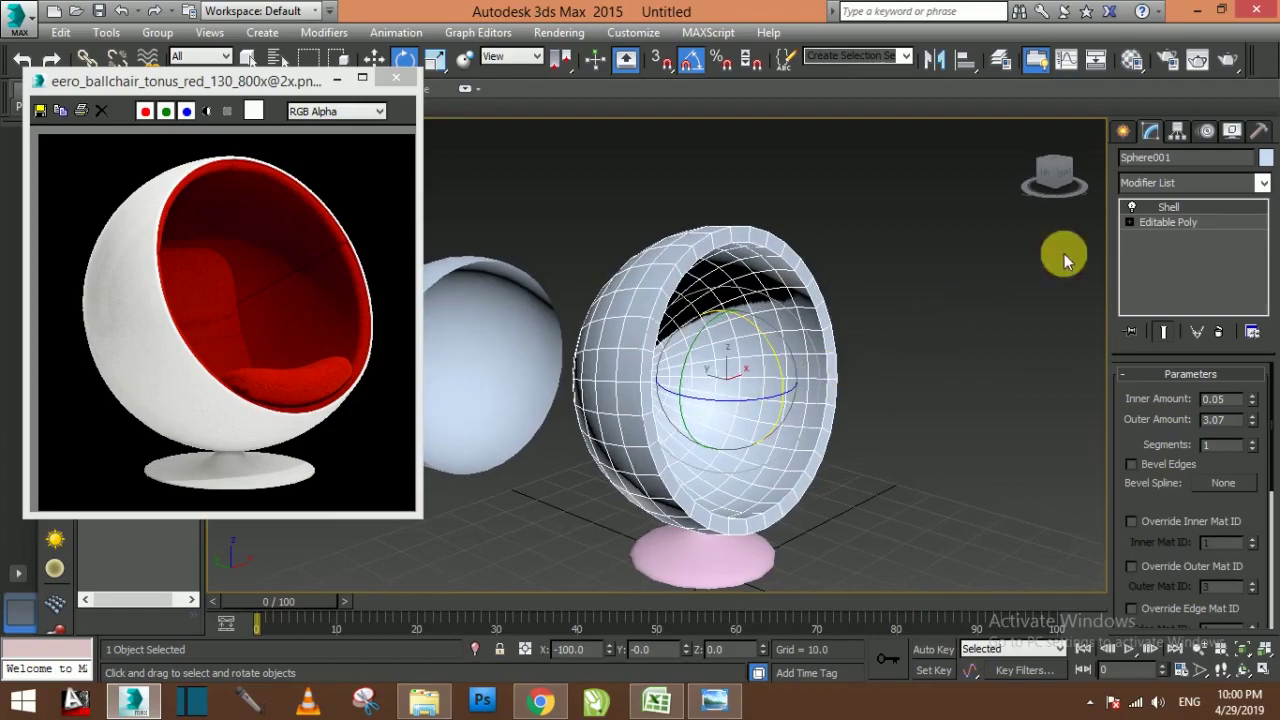
# Apply a TurboSmooth modifier to the shell
pyautogui.click(1157, 183)
pyautogui.press('t')
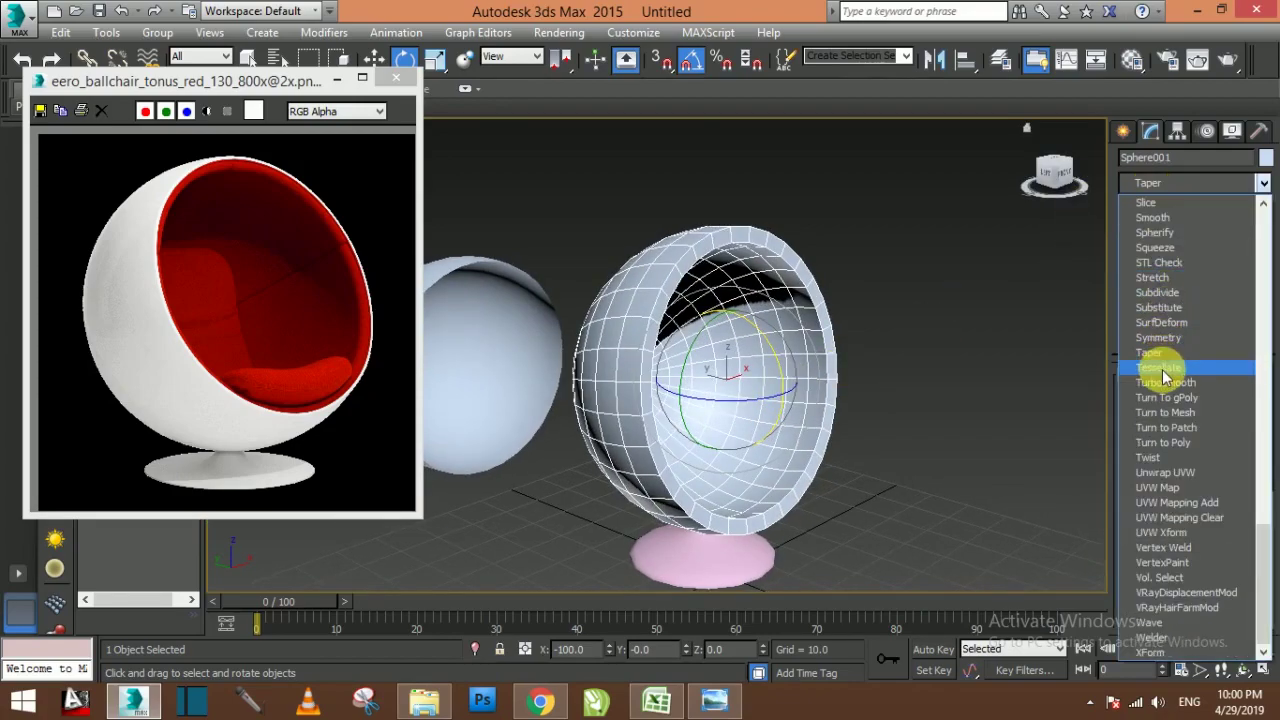
pyautogui.click(1170, 384)
# Move the loose half-sphere Sphere002 into the chair shell and raise it on Z
pyautogui.click(982, 349)
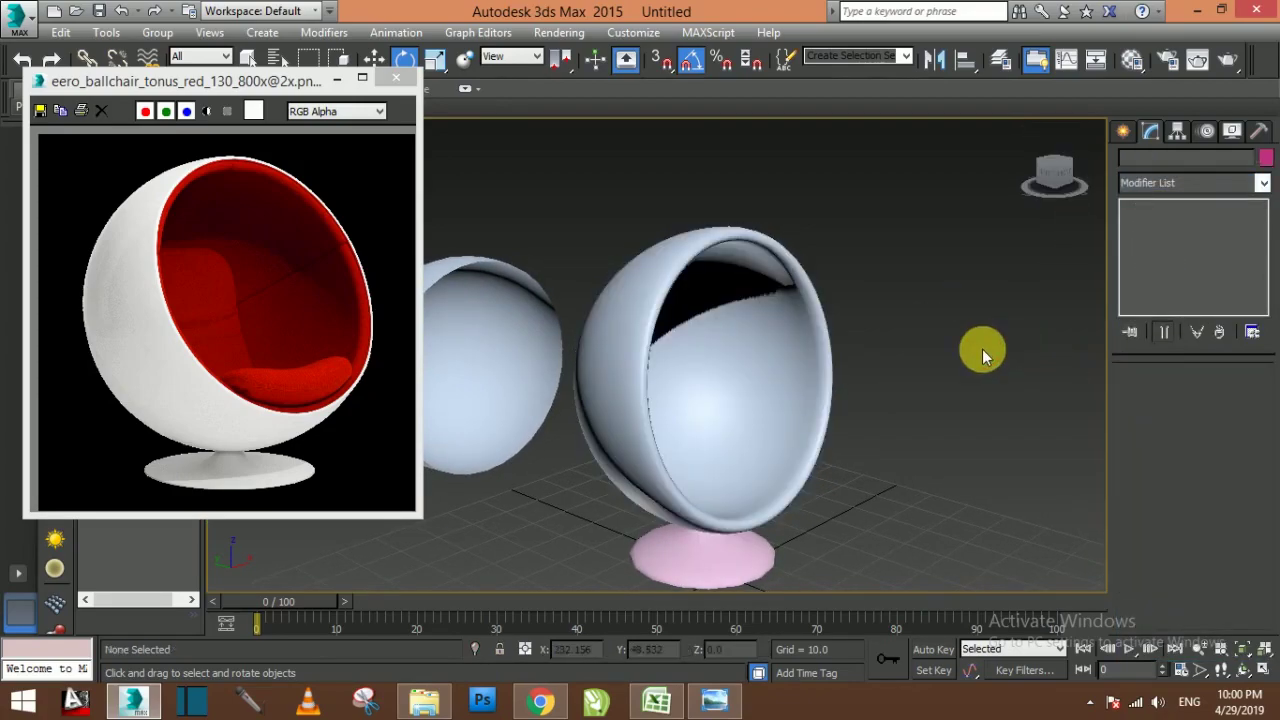
pyautogui.moveTo(815, 398)
pyautogui.keyDown('alt'); pyautogui.mouseDown(button='middle')
pyautogui.moveTo(706, 326)
pyautogui.moveTo(871, 414)
pyautogui.moveTo(877, 334)
pyautogui.moveTo(845, 359)
pyautogui.moveTo(851, 391)
pyautogui.moveTo(682, 397)
pyautogui.moveTo(708, 411)
pyautogui.moveTo(691, 394)
pyautogui.moveTo(723, 414)
pyautogui.moveTo(610, 430)
pyautogui.mouseUp(button='middle'); pyautogui.keyUp('alt')
pyautogui.click(682, 397)
pyautogui.press('w')
pyautogui.moveTo(567, 419); pyautogui.dragTo(823, 458)
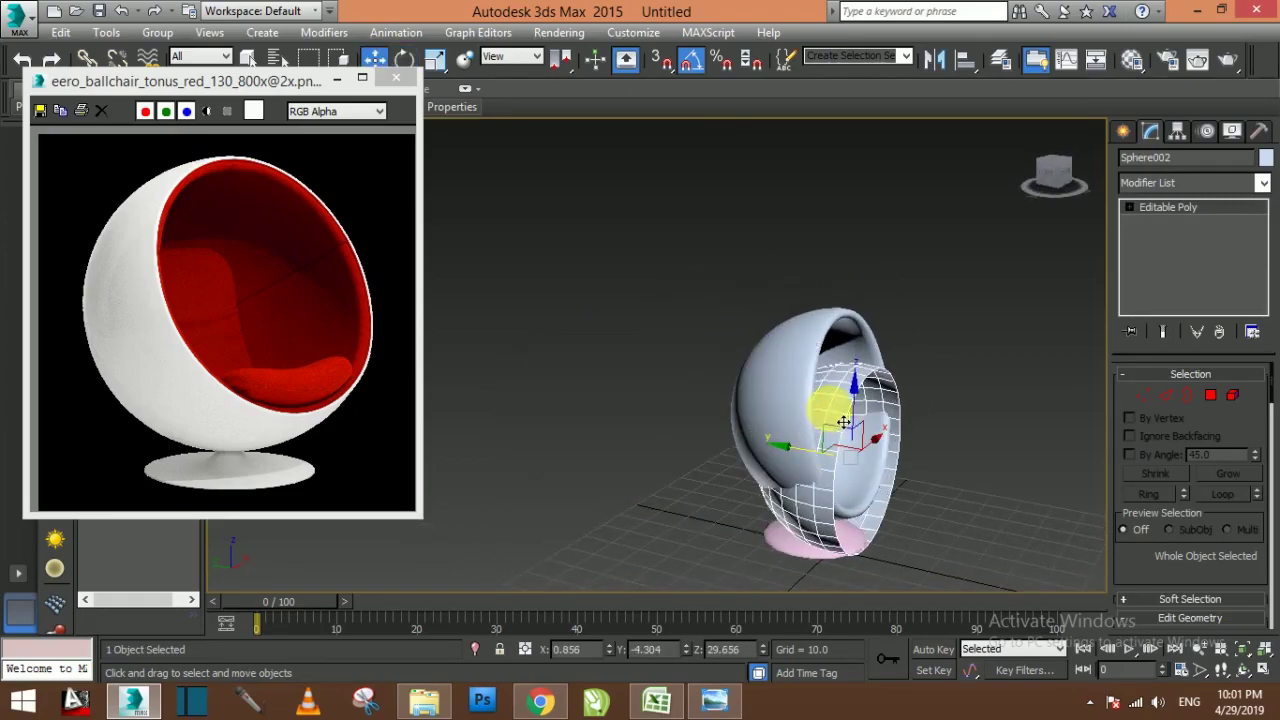
pyautogui.moveTo(870, 422)
pyautogui.mouseDown()
pyautogui.moveTo(852, 372)
pyautogui.moveTo(862, 366)
pyautogui.mouseUp()
pyautogui.scroll(2, 880, 378)
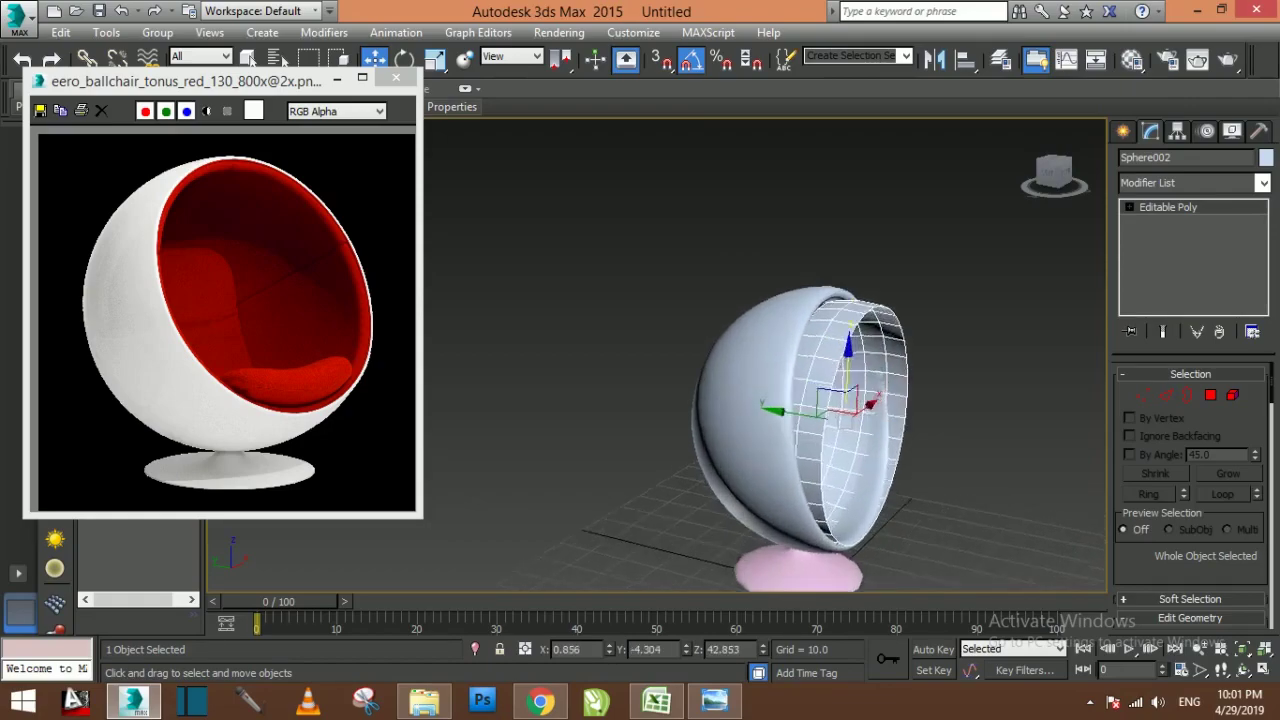
pyautogui.scroll(3, 900, 388)
pyautogui.keyDown('alt'); pyautogui.moveTo(903, 390); pyautogui.dragTo(878, 382, button='middle'); pyautogui.keyUp('alt')
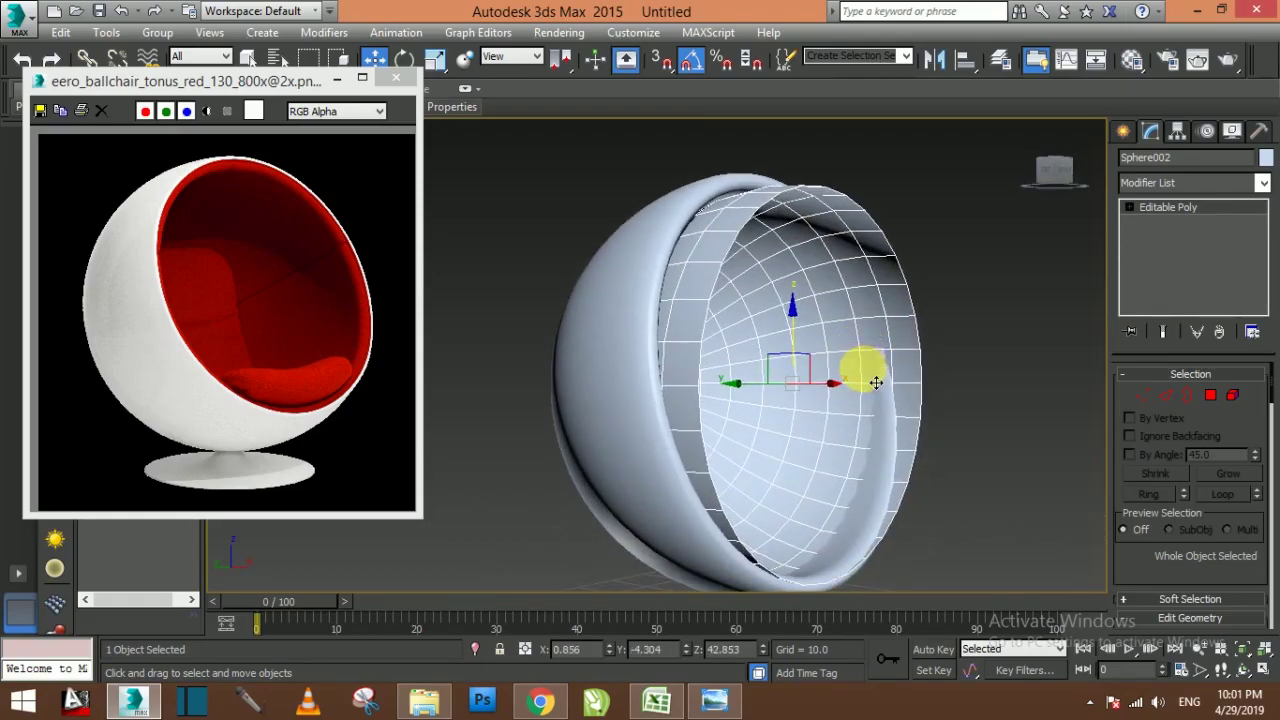
# Tilt the inner half-sphere -15° about X, then back 5° about X
pyautogui.press('e')
pyautogui.moveTo(869, 373); pyautogui.dragTo(863, 361)
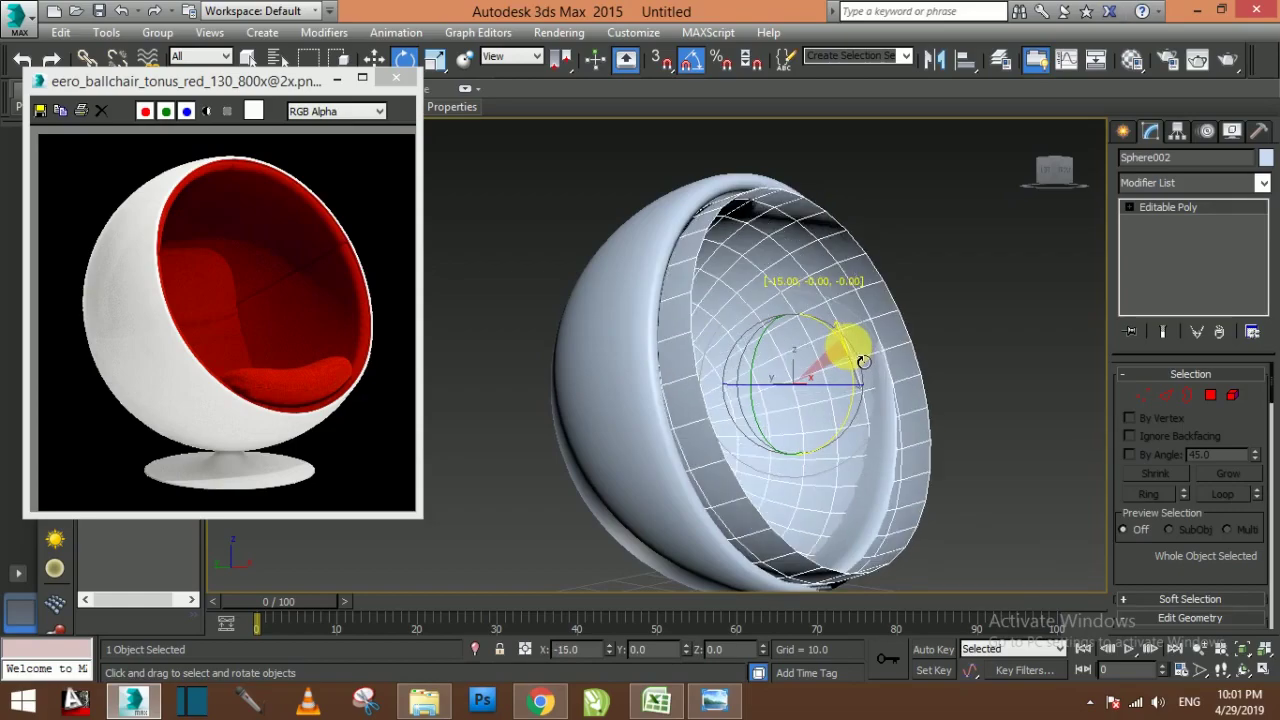
pyautogui.press('w')
pyautogui.keyDown('alt'); pyautogui.moveTo(843, 403); pyautogui.dragTo(864, 422, button='middle'); pyautogui.keyUp('alt')
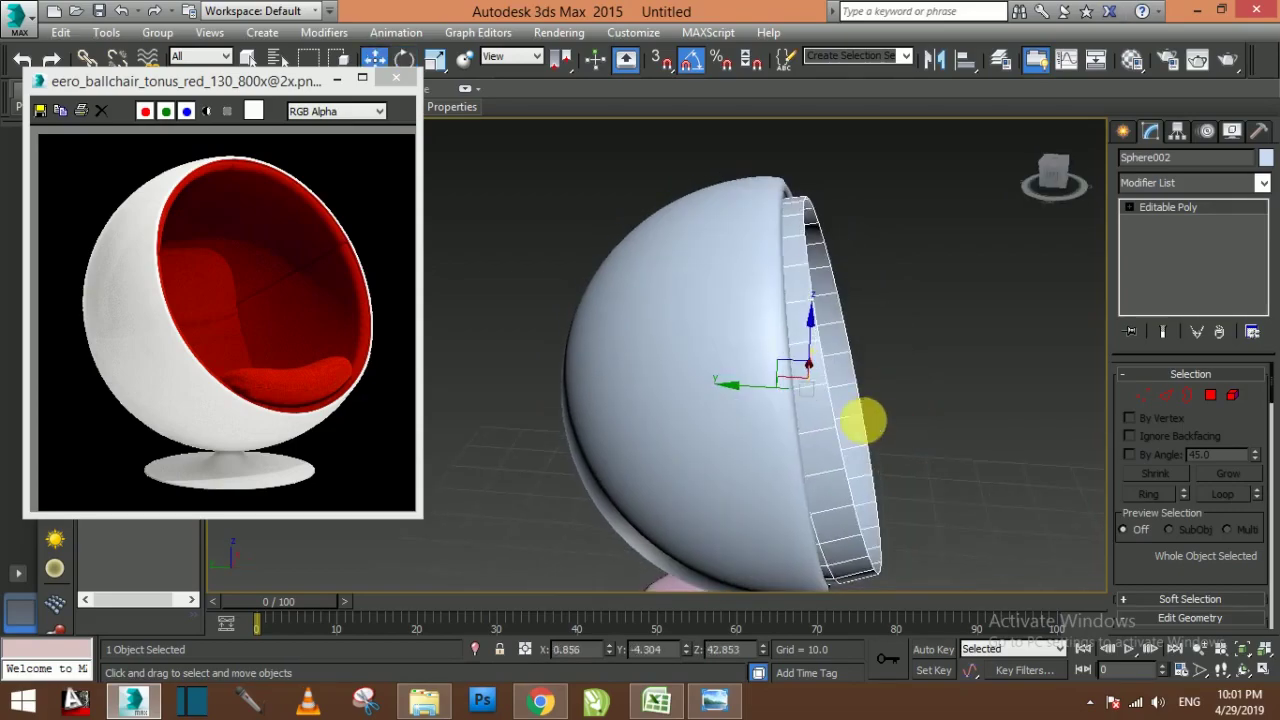
pyautogui.keyDown('alt'); pyautogui.moveTo(775, 403); pyautogui.dragTo(737, 397, button='middle'); pyautogui.keyUp('alt')
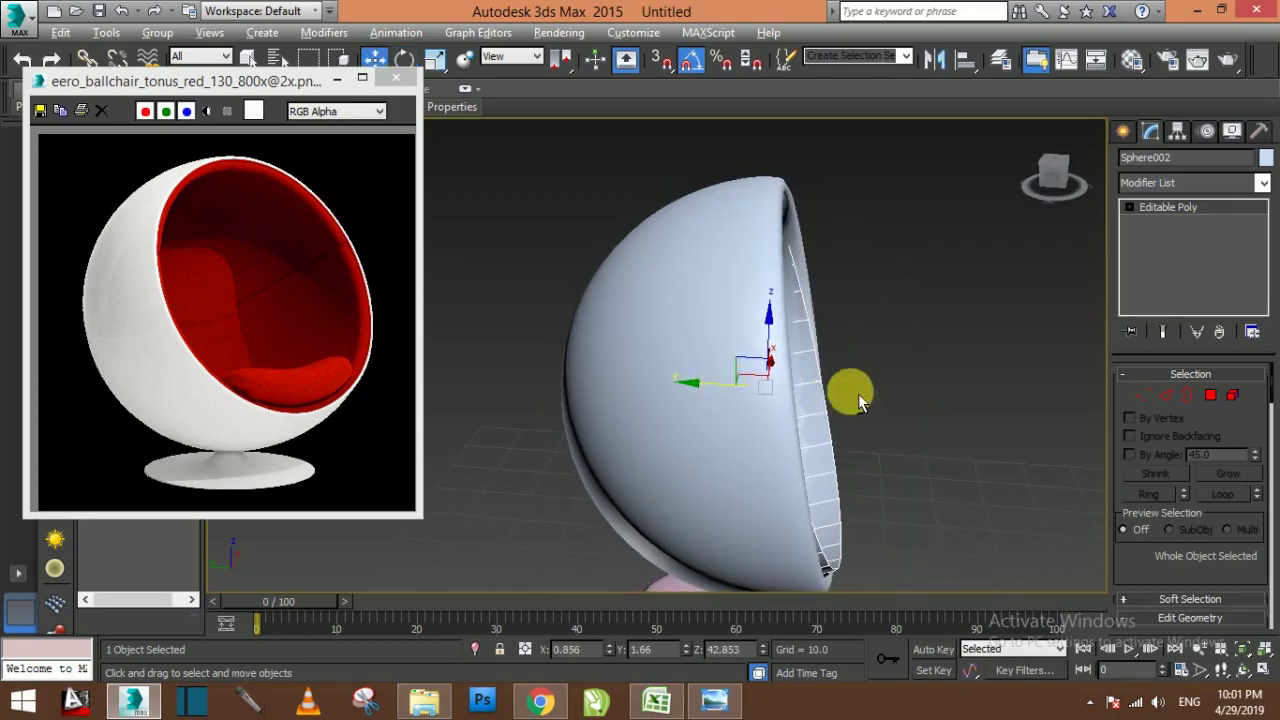
pyautogui.moveTo(849, 391)
pyautogui.keyDown('alt'); pyautogui.mouseDown(button='middle')
pyautogui.moveTo(745, 386)
pyautogui.moveTo(763, 357)
pyautogui.moveTo(812, 371)
pyautogui.mouseUp(button='middle'); pyautogui.keyUp('alt')
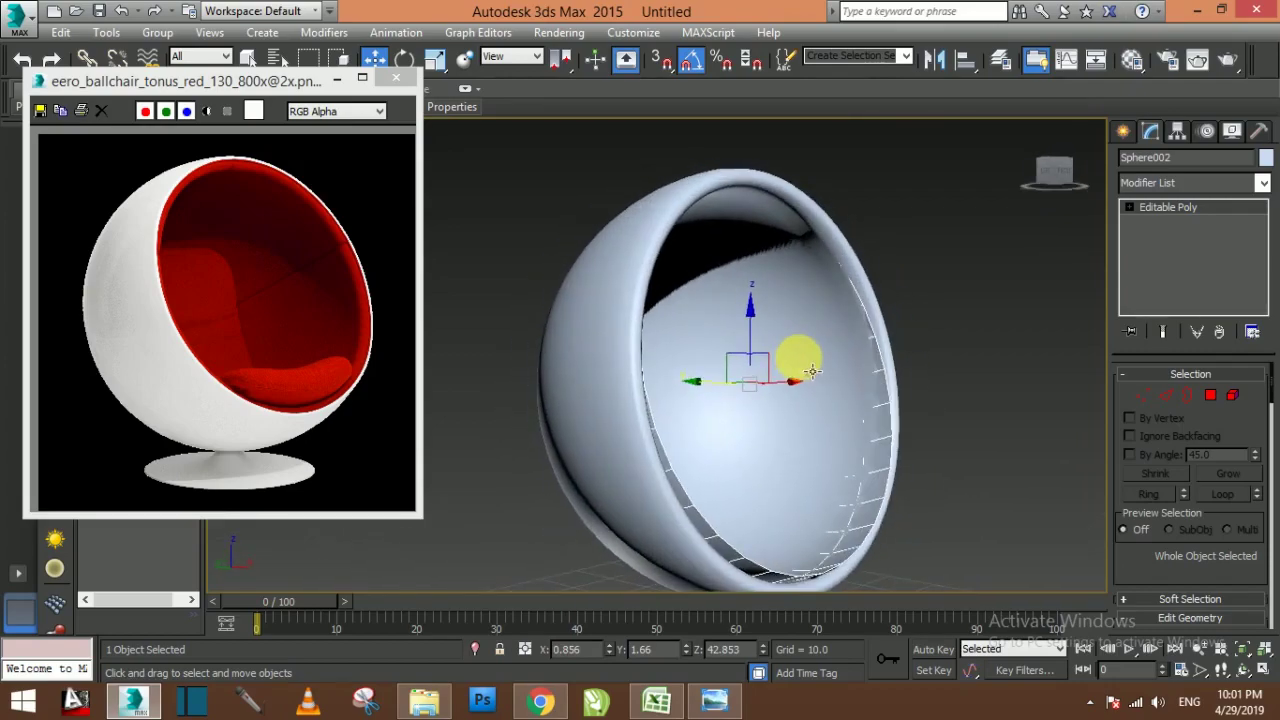
pyautogui.press('e')
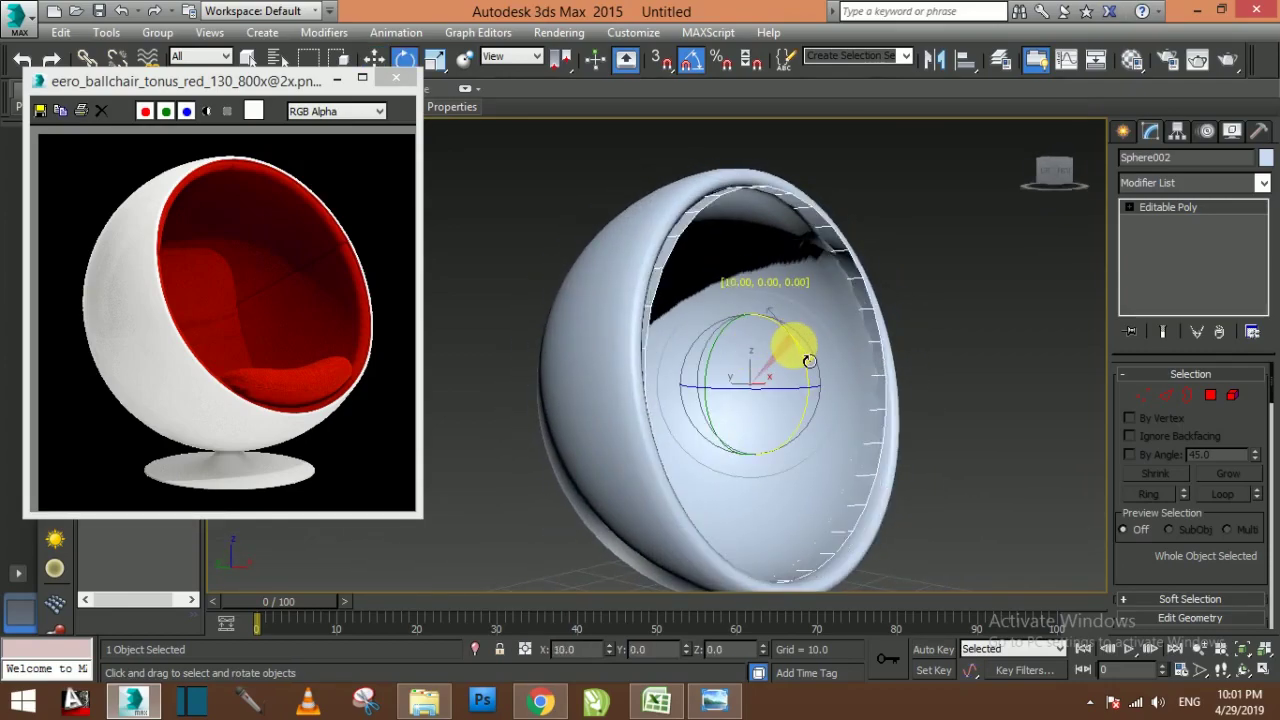
pyautogui.moveTo(803, 355); pyautogui.dragTo(781, 390)
# Nudge the inner half-sphere sideways and scale it to about 95% (94.5/94.5/94.2)
pyautogui.press('r')
pyautogui.press('w')
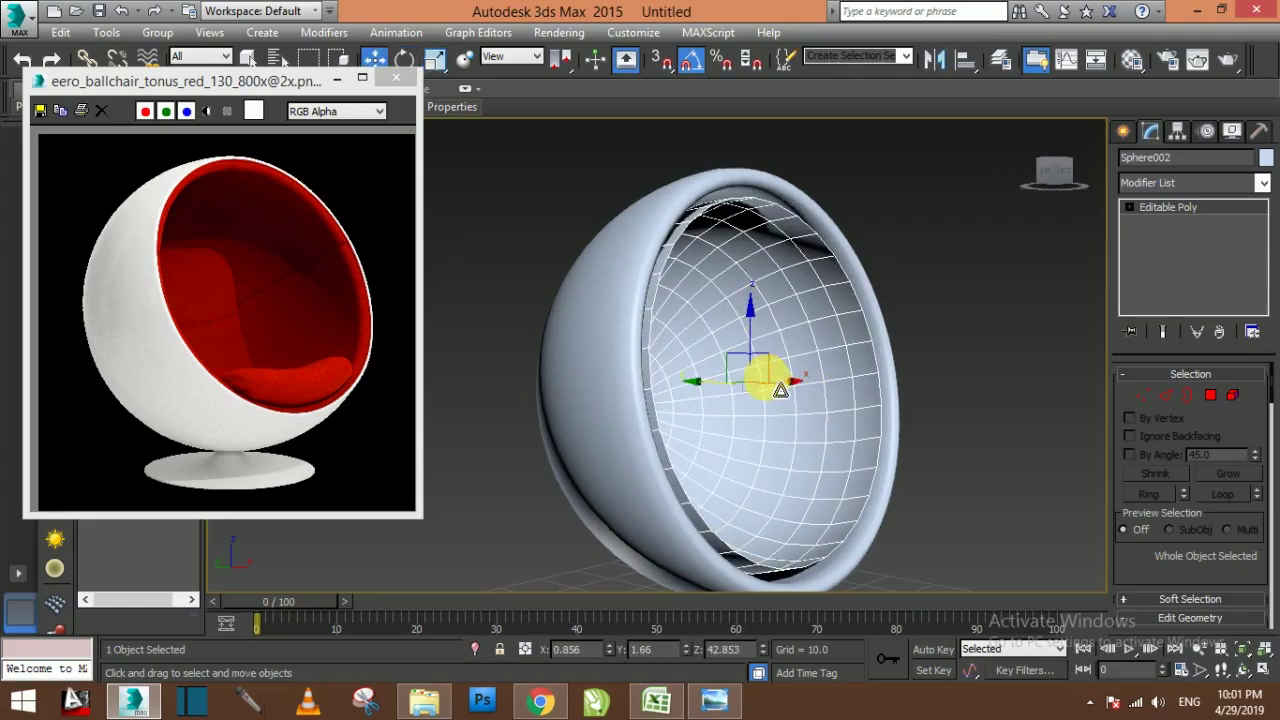
pyautogui.moveTo(739, 394); pyautogui.dragTo(732, 393)
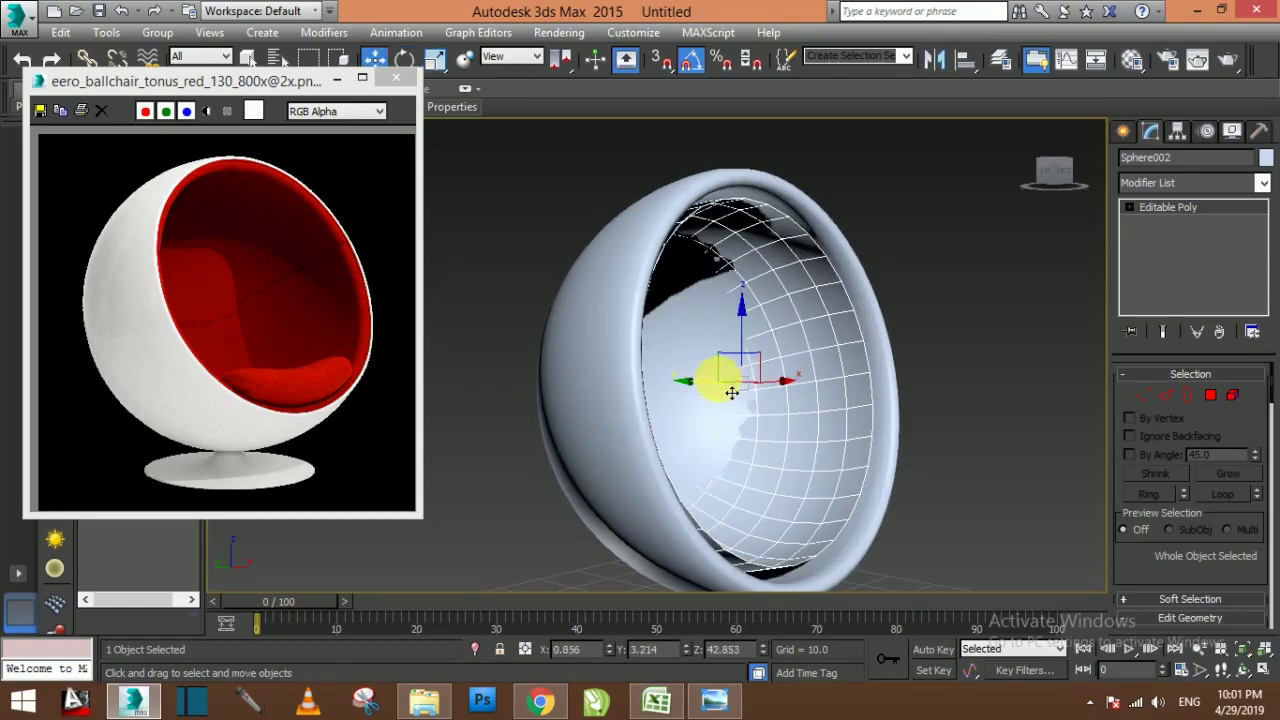
pyautogui.press('r')
pyautogui.moveTo(818, 405); pyautogui.dragTo(812, 402)
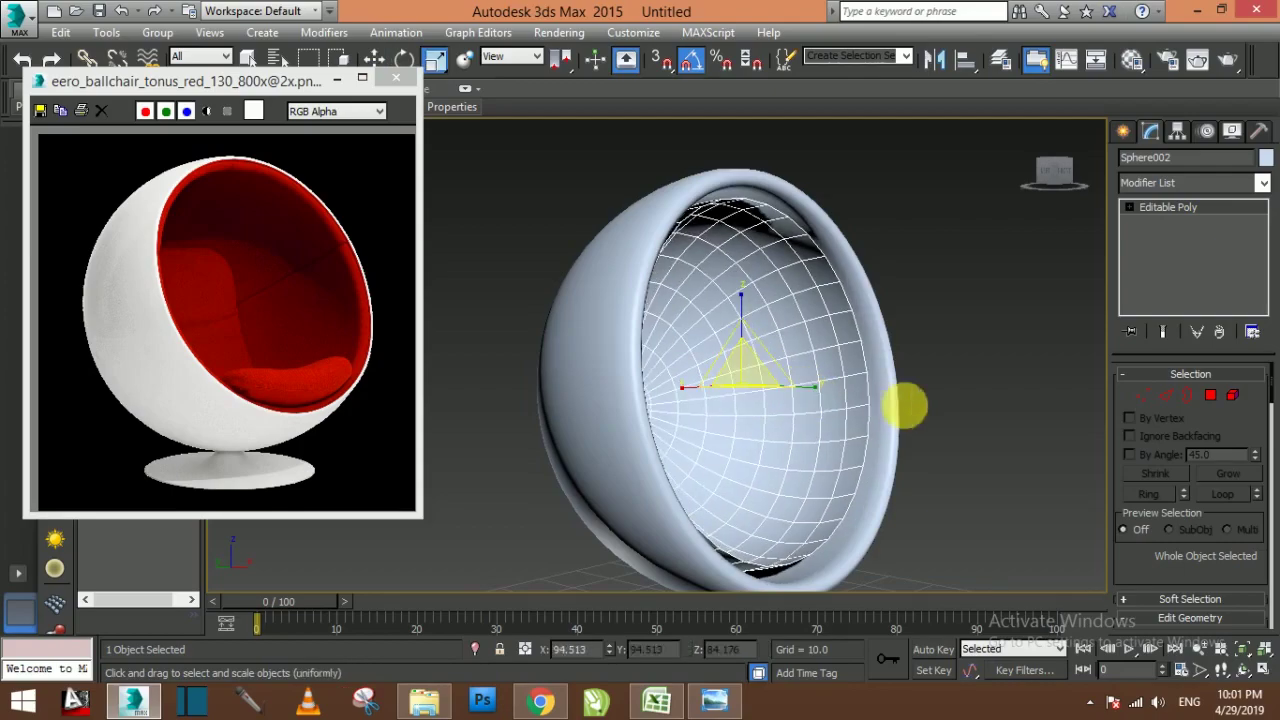
# Stretch the inner half-sphere taller on Z with non-uniform scaling
pyautogui.press('r')
pyautogui.keyDown('alt'); pyautogui.moveTo(833, 368); pyautogui.dragTo(838, 403, button='middle'); pyautogui.keyUp('alt')
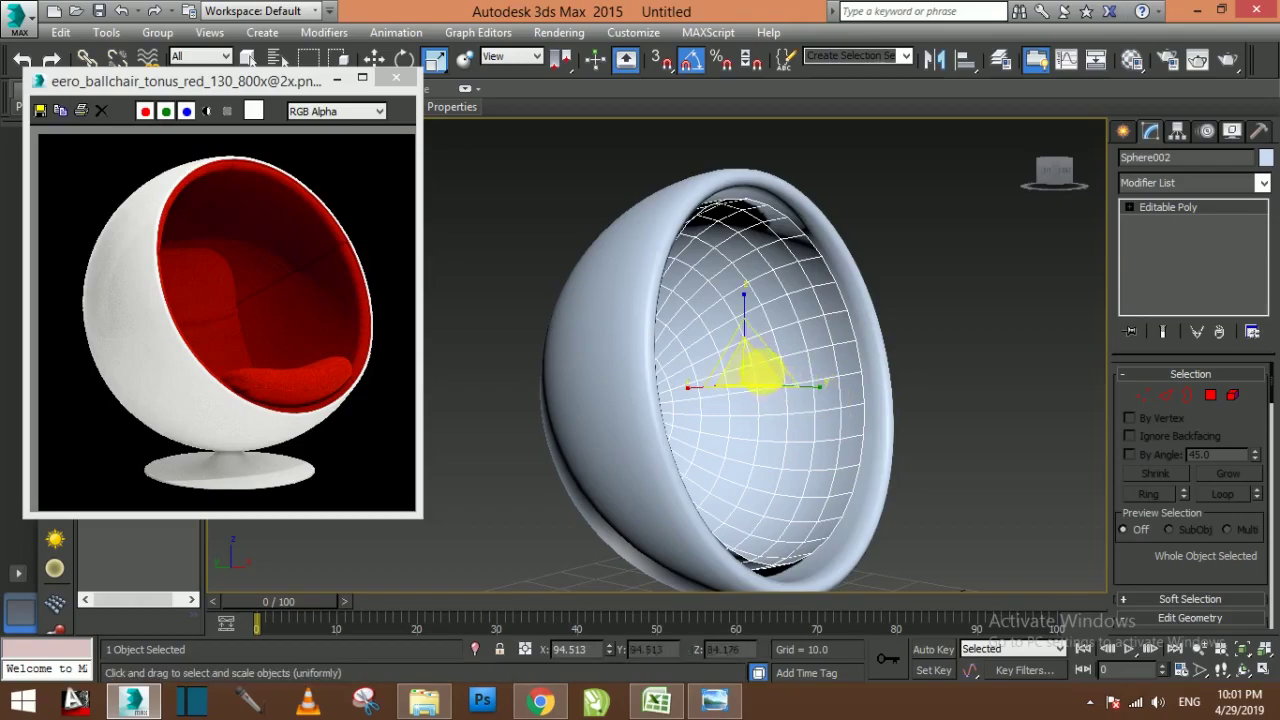
pyautogui.moveTo(756, 331); pyautogui.dragTo(756, 330)
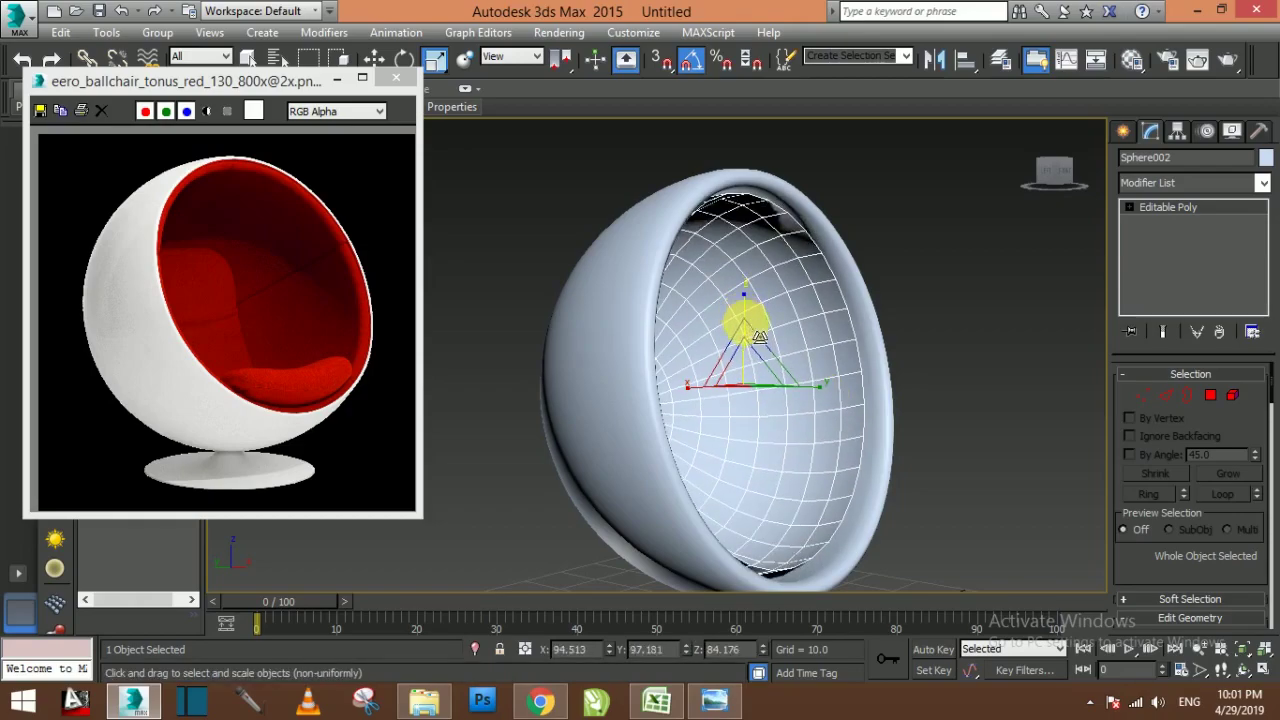
pyautogui.moveTo(760, 337)
pyautogui.keyDown('alt'); pyautogui.mouseDown(button='middle')
pyautogui.moveTo(797, 403)
pyautogui.moveTo(840, 355)
pyautogui.mouseUp(button='middle'); pyautogui.keyUp('alt')
# Tilt the inner half-sphere 5° about X and enlarge it to about 104% to fill the shell
pyautogui.press('e')
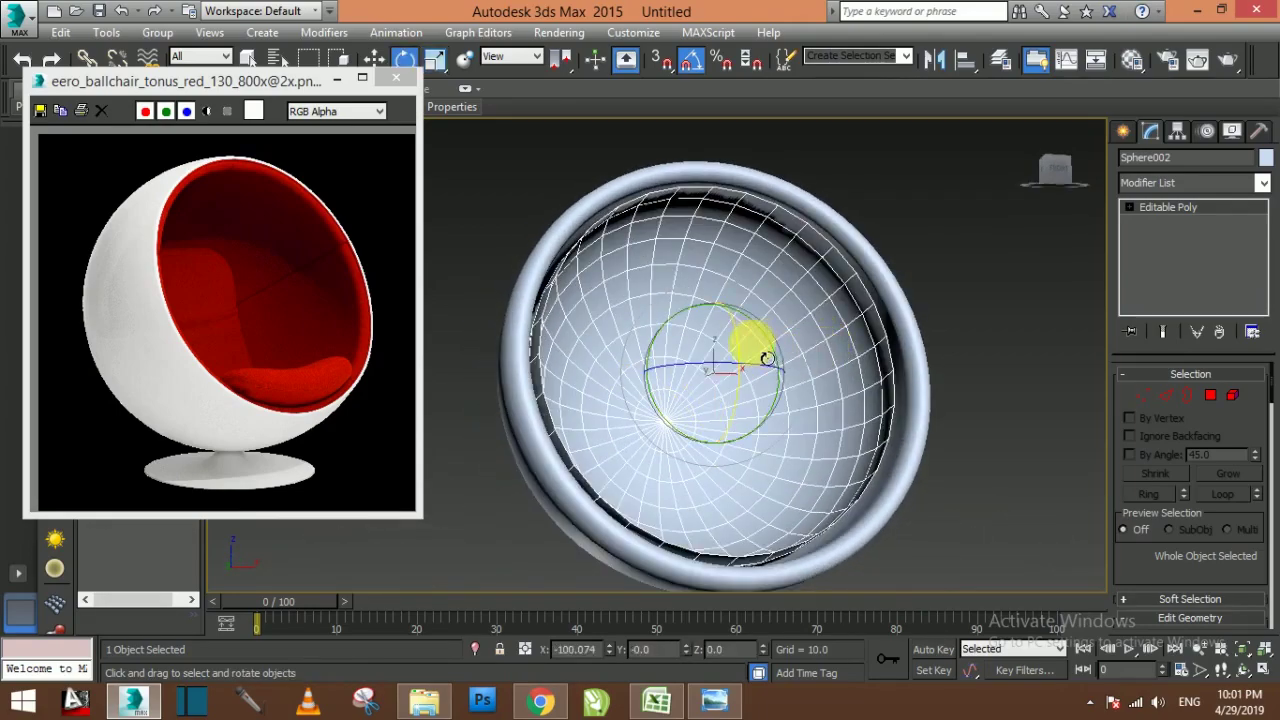
pyautogui.moveTo(757, 357); pyautogui.dragTo(757, 361)
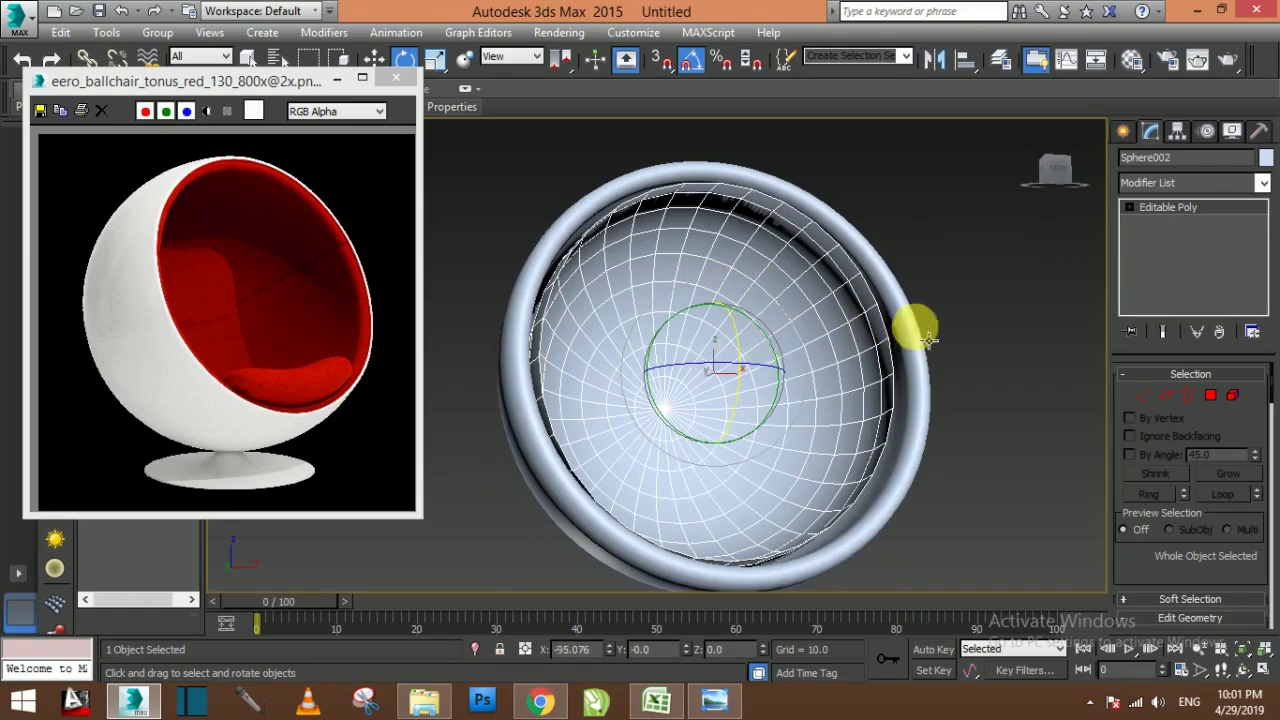
pyautogui.moveTo(914, 329)
pyautogui.keyDown('alt'); pyautogui.mouseDown(button='middle')
pyautogui.moveTo(1027, 424)
pyautogui.moveTo(950, 408)
pyautogui.mouseUp(button='middle'); pyautogui.keyUp('alt')
pyautogui.press('r')
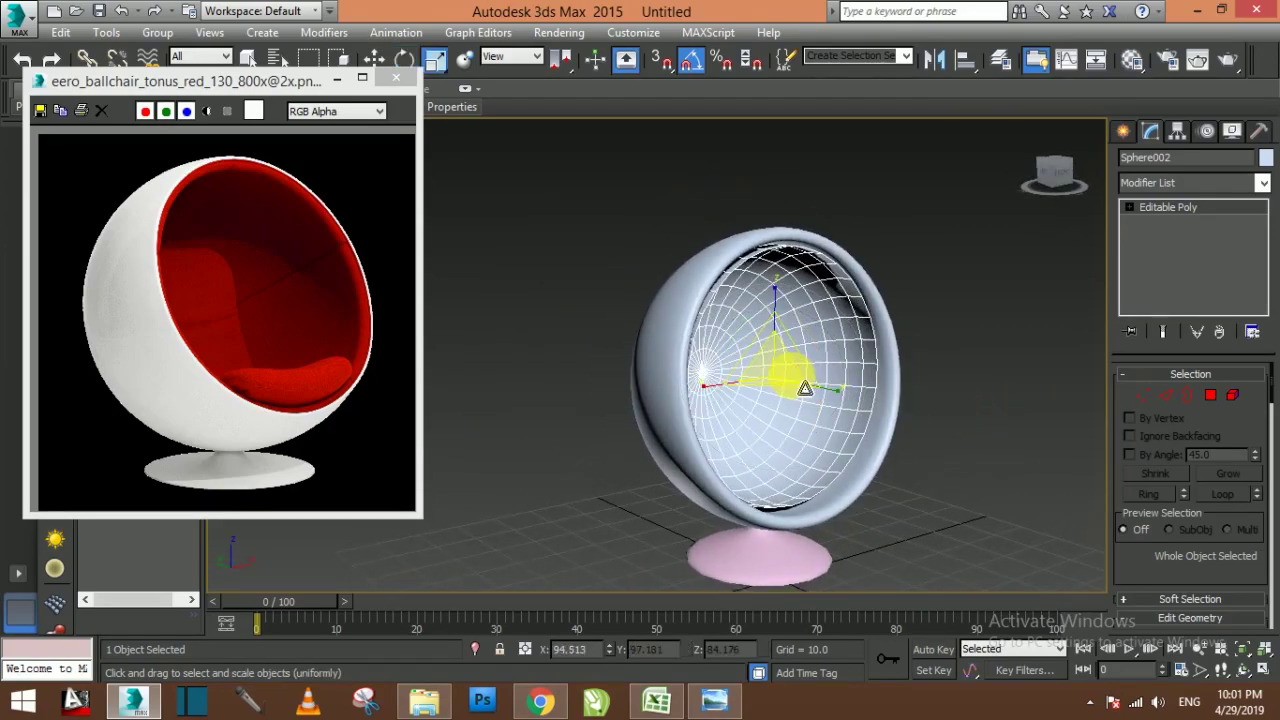
pyautogui.moveTo(798, 388); pyautogui.dragTo(801, 389)
# Give the inner lining Sphere002 a red object colour
pyautogui.click(1265, 159)
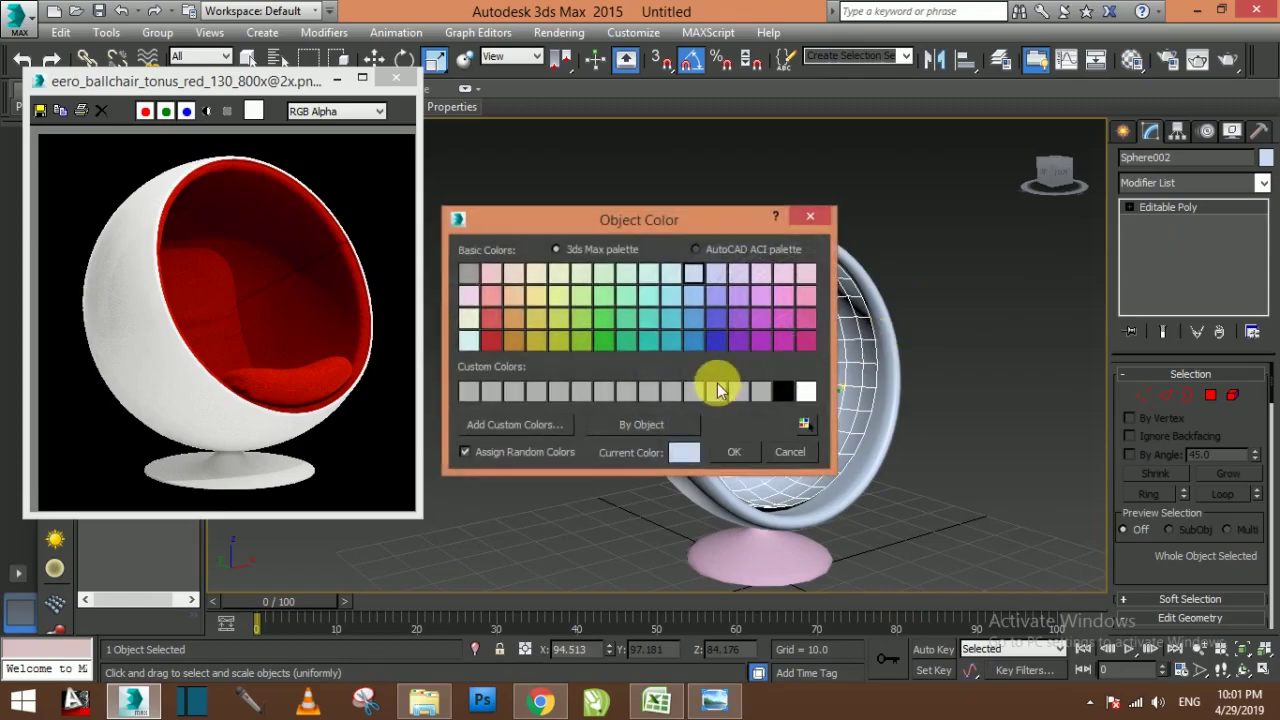
pyautogui.click(728, 452)
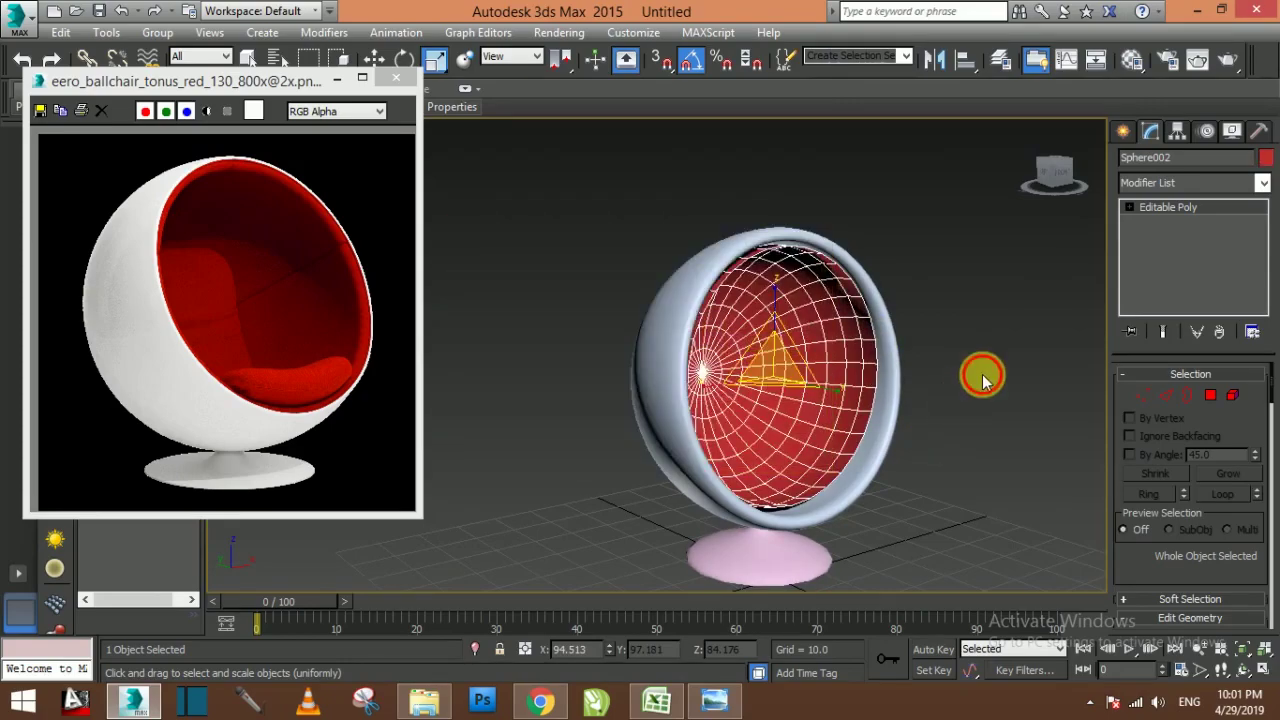
pyautogui.click(980, 374)
pyautogui.moveTo(935, 392)
pyautogui.keyDown('alt'); pyautogui.mouseDown(button='middle')
pyautogui.moveTo(953, 368)
pyautogui.moveTo(996, 390)
pyautogui.mouseUp(button='middle'); pyautogui.keyUp('alt')
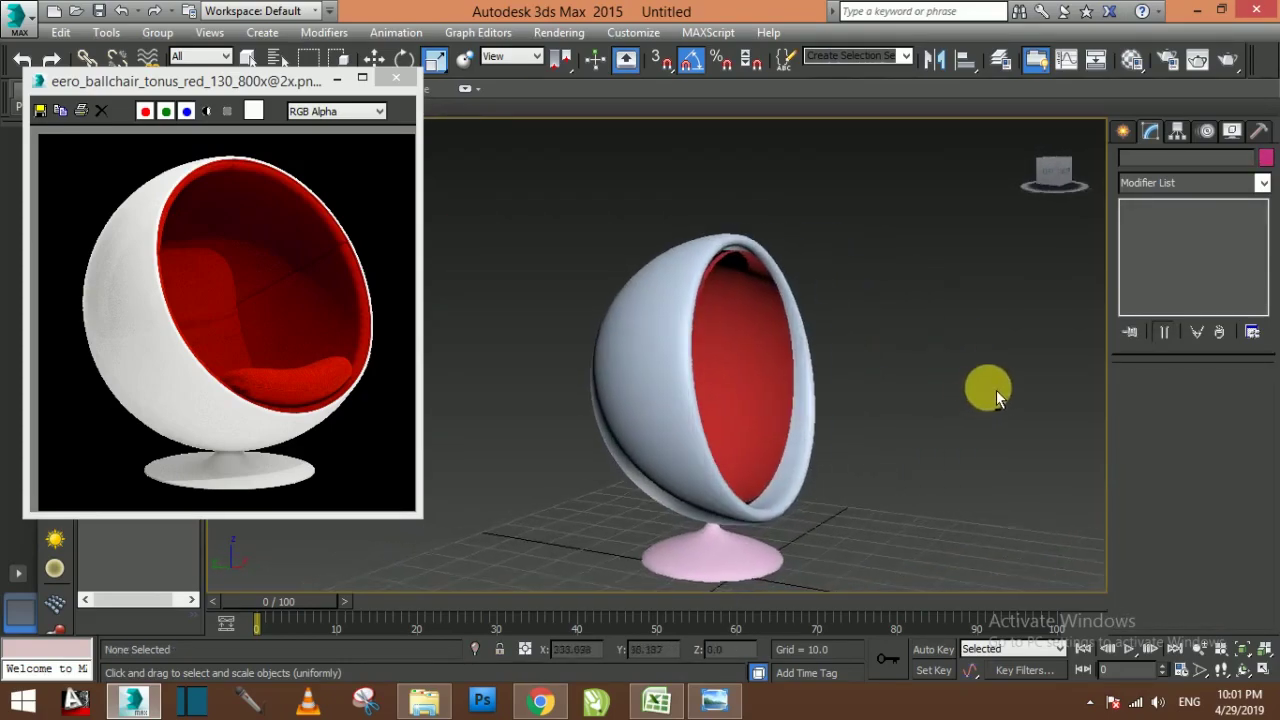
pyautogui.moveTo(751, 408)
pyautogui.keyDown('alt'); pyautogui.mouseDown(button='middle')
pyautogui.moveTo(806, 437)
pyautogui.moveTo(766, 405)
pyautogui.mouseUp(button='middle'); pyautogui.keyUp('alt')
# Slightly adjust the red inner sphere's tilt within the white shell
pyautogui.click(806, 432)
pyautogui.press('e')
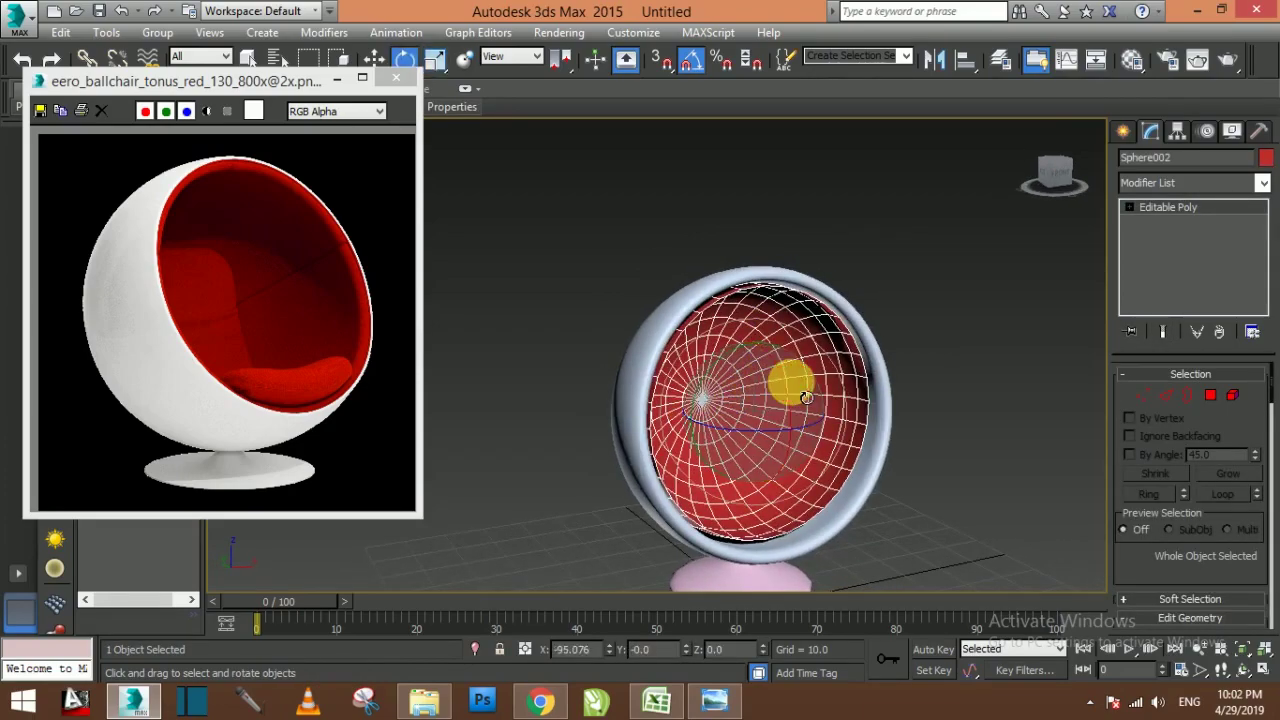
pyautogui.moveTo(784, 397); pyautogui.dragTo(803, 388)
# Inspect the finished red-lined ball chair from several angles and close the reference image viewer
pyautogui.click(971, 337)
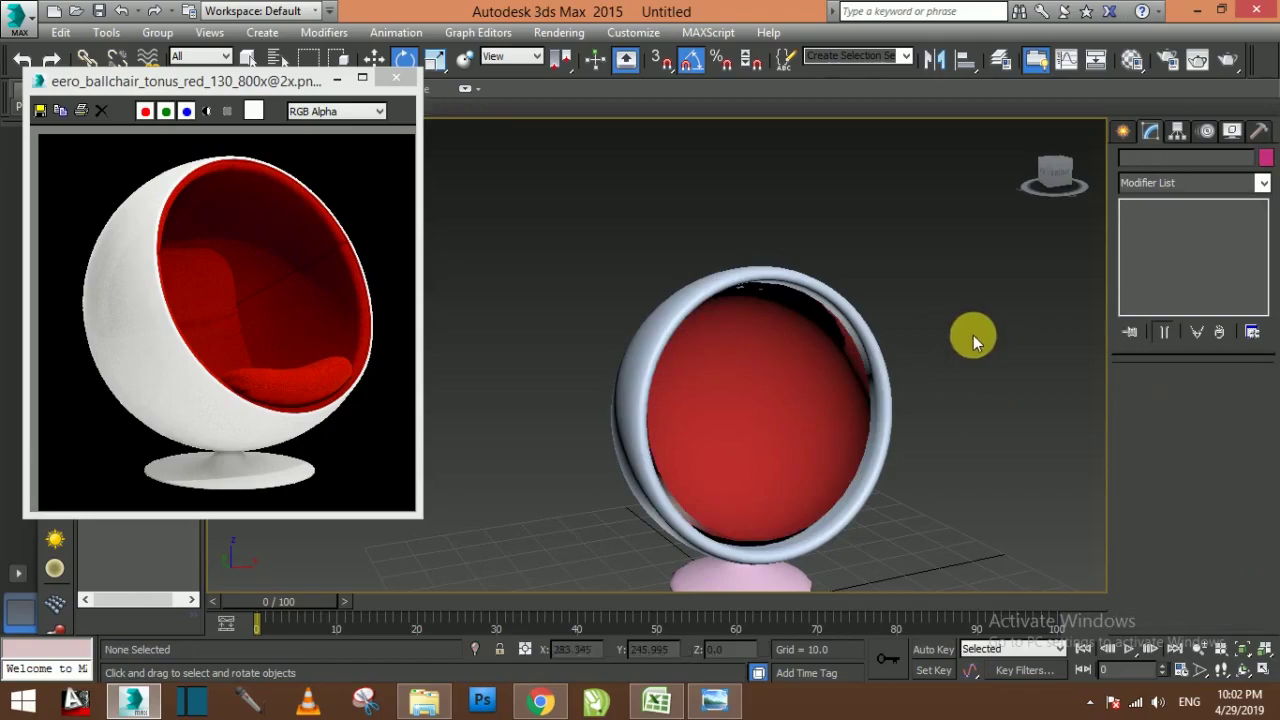
pyautogui.moveTo(971, 337)
pyautogui.keyDown('alt'); pyautogui.mouseDown(button='middle')
pyautogui.moveTo(939, 374)
pyautogui.moveTo(1007, 400)
pyautogui.moveTo(909, 377)
pyautogui.moveTo(837, 320)
pyautogui.moveTo(862, 371)
pyautogui.moveTo(832, 373)
pyautogui.moveTo(858, 395)
pyautogui.mouseUp(button='middle'); pyautogui.keyUp('alt')
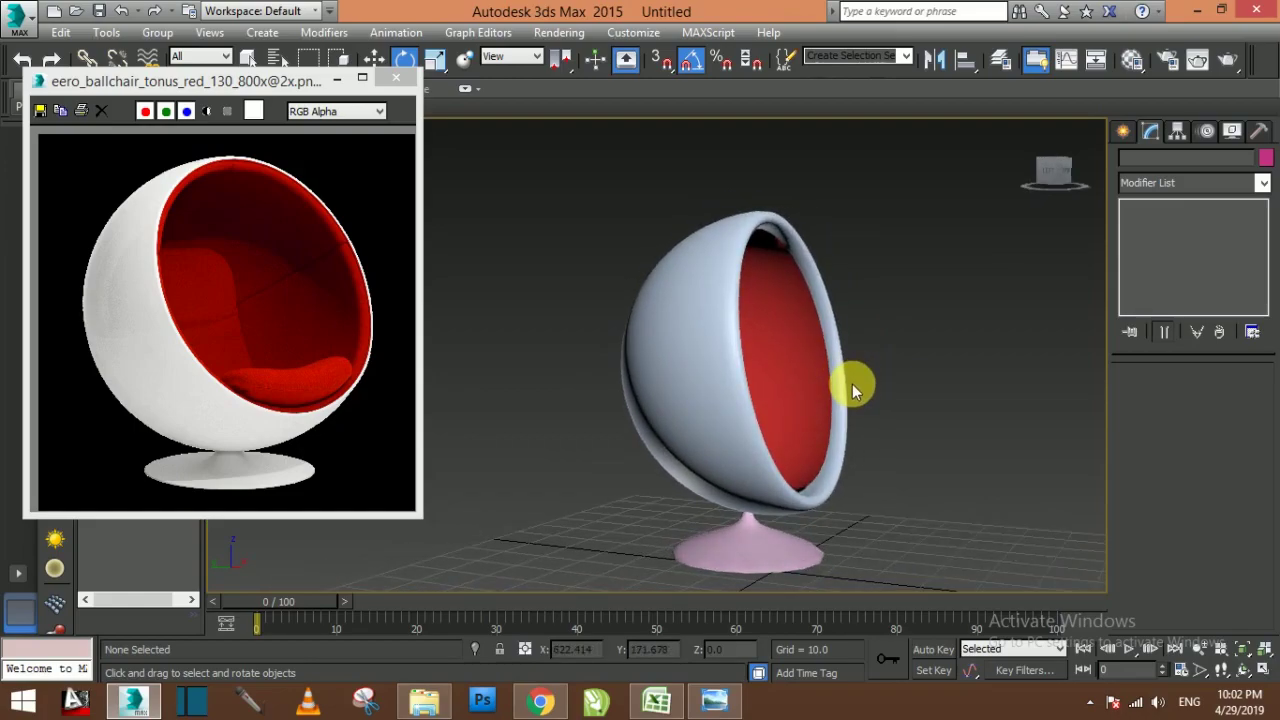
pyautogui.moveTo(1058, 176); pyautogui.dragTo(1045, 180)
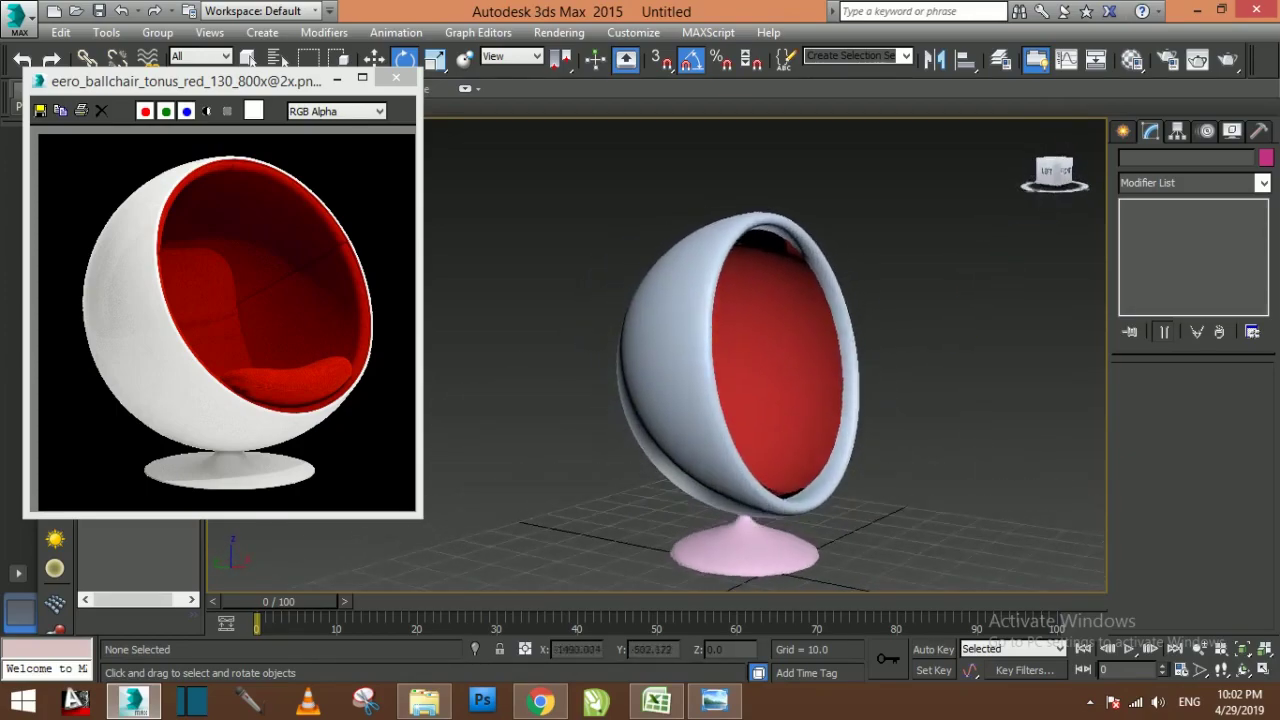
pyautogui.moveTo(1055, 176); pyautogui.dragTo(637, 311)
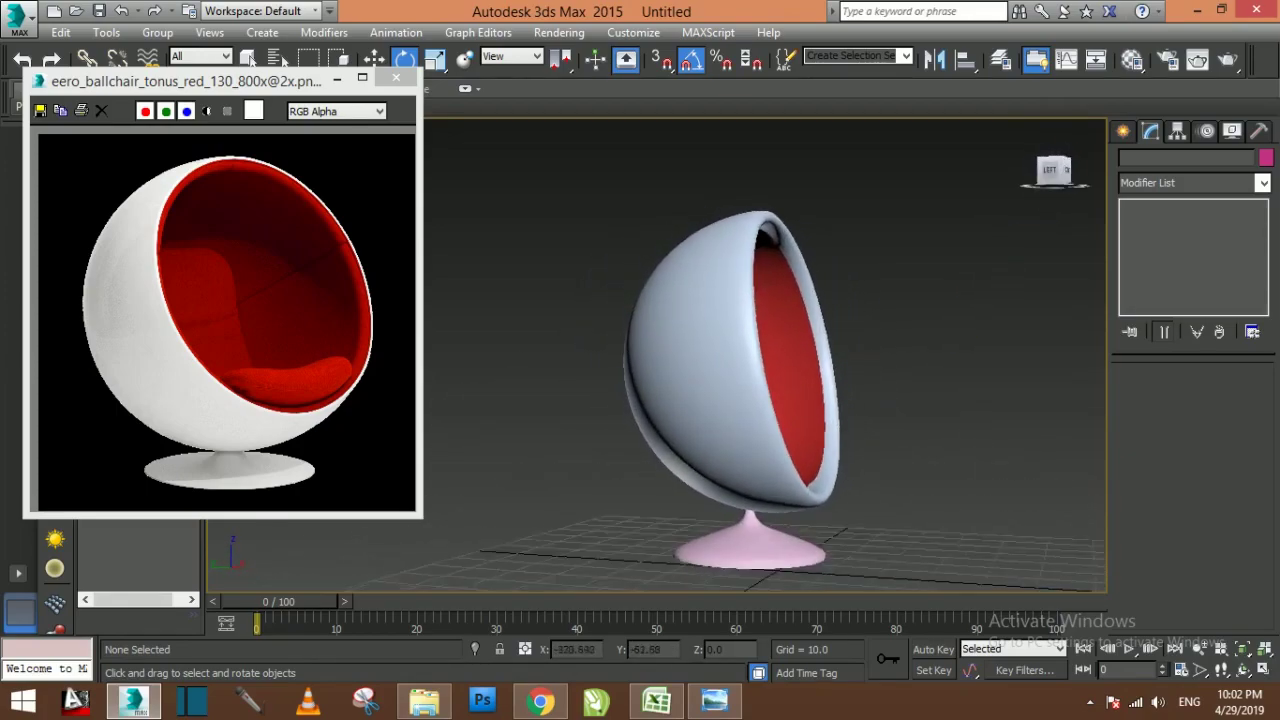
pyautogui.click(397, 78)
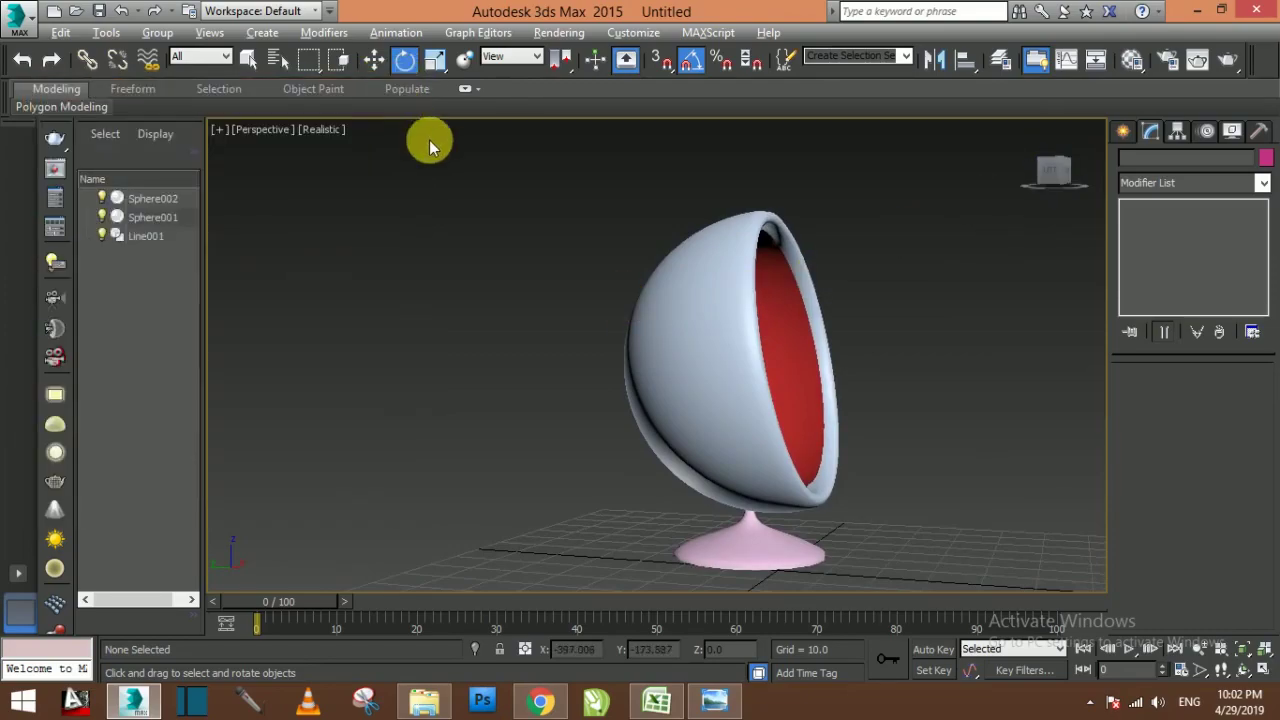